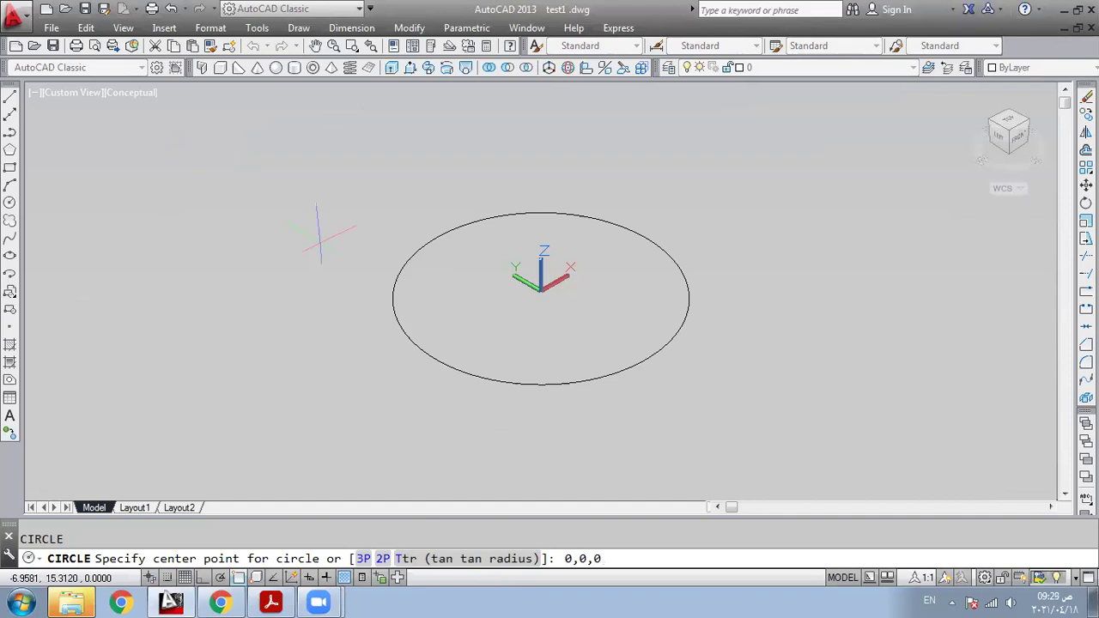
Draw a circle of radius 5 centred at 0,0,0, inside the existing larger circle.
{"action": "key", "text": "Return"}
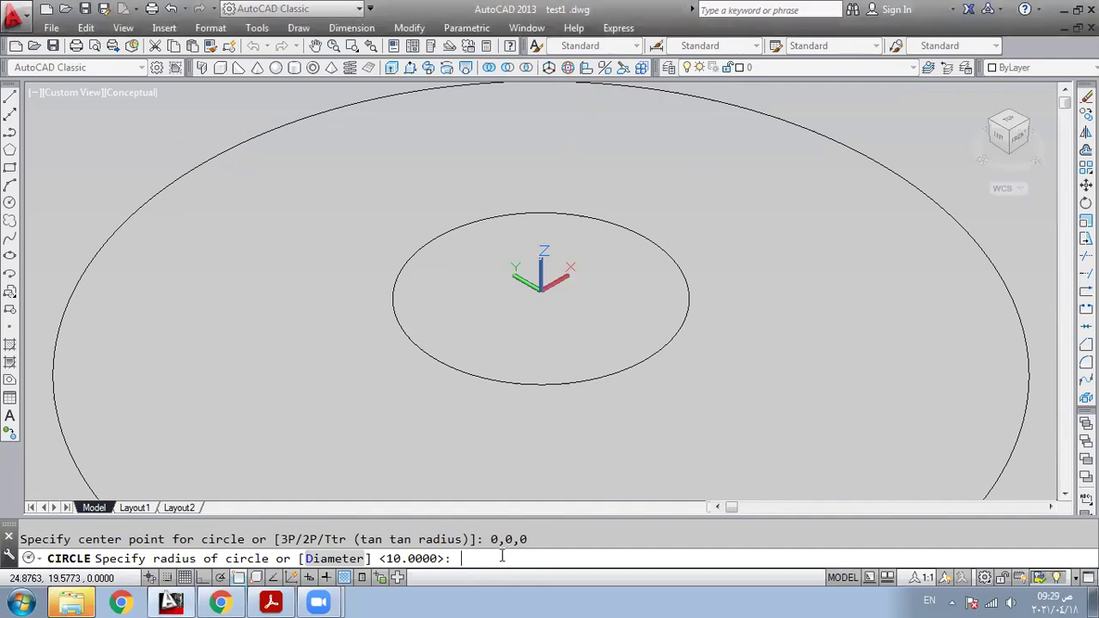
{"action": "type", "text": "5"}
{"action": "key", "text": "Return"}
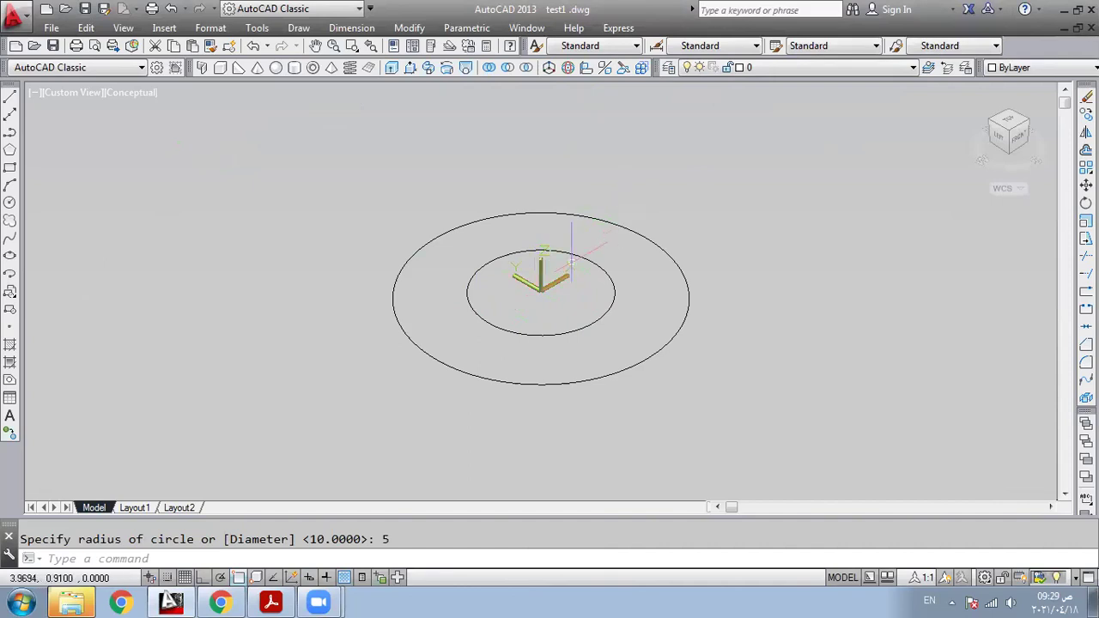
Convert the two concentric circles into regions.
{"action": "left_click", "coordinate": [299, 27]}
{"action": "left_click", "coordinate": [311, 451]}
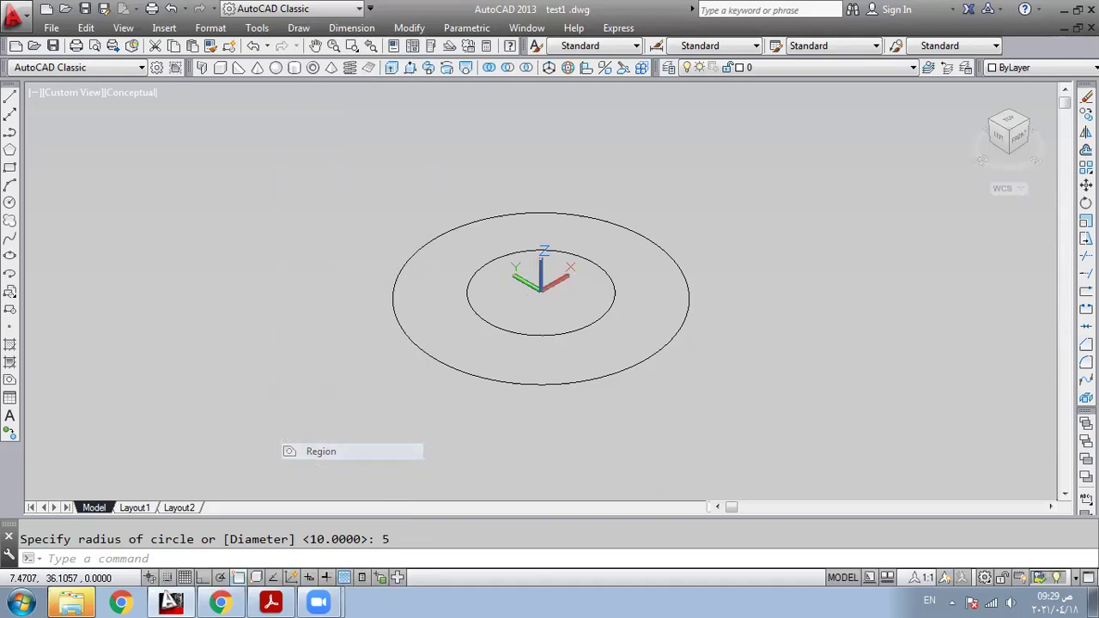
{"action": "left_click", "coordinate": [310, 134]}
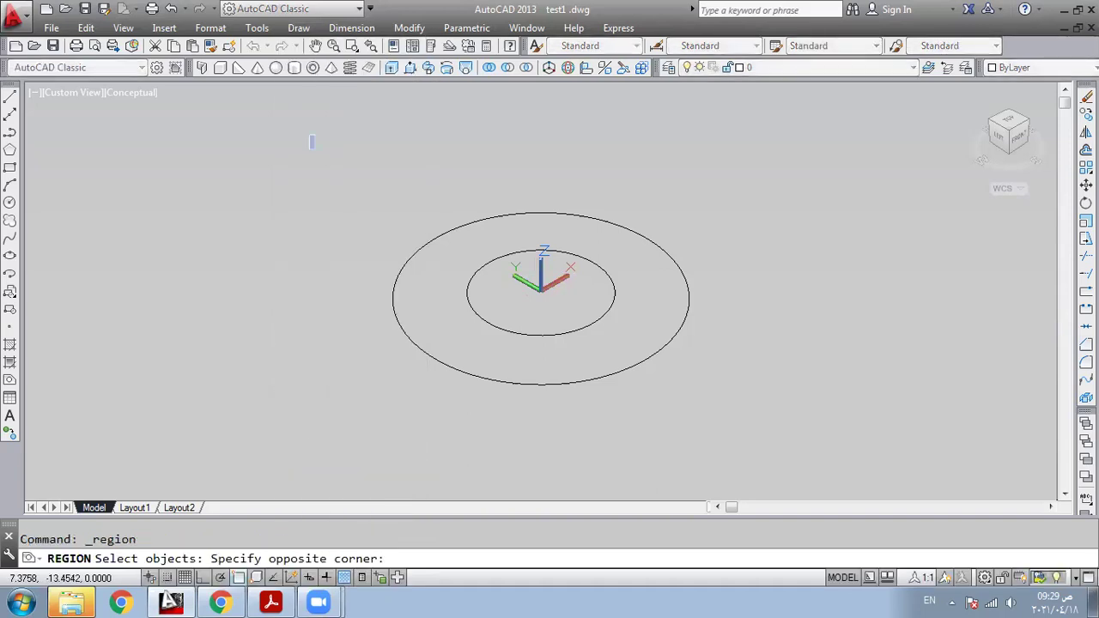
{"action": "left_click", "coordinate": [790, 414]}
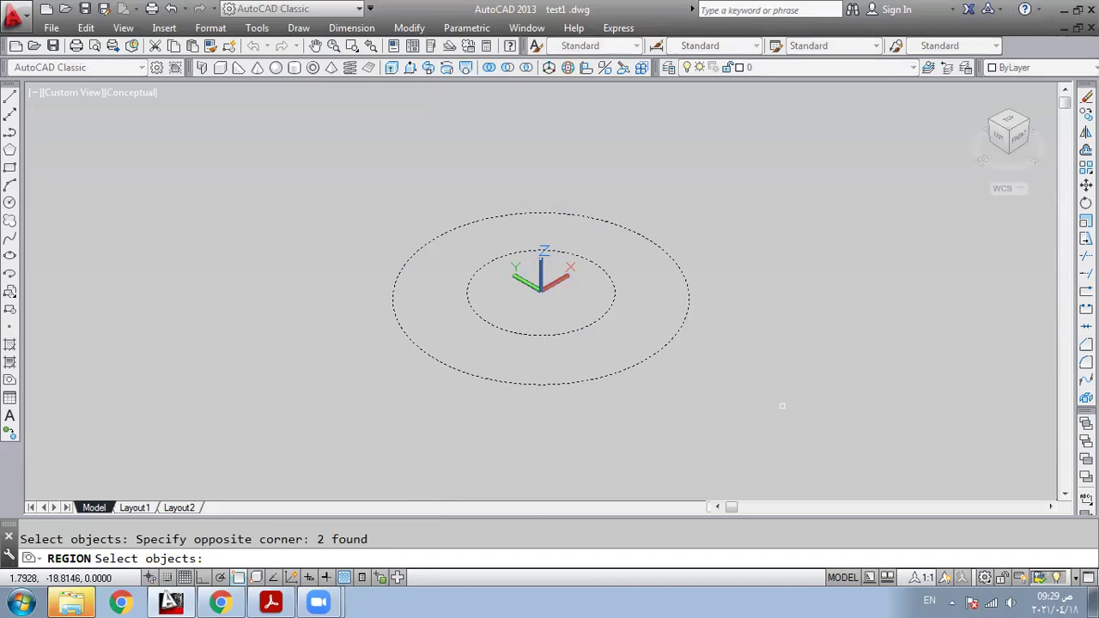
{"action": "key", "text": "Return"}
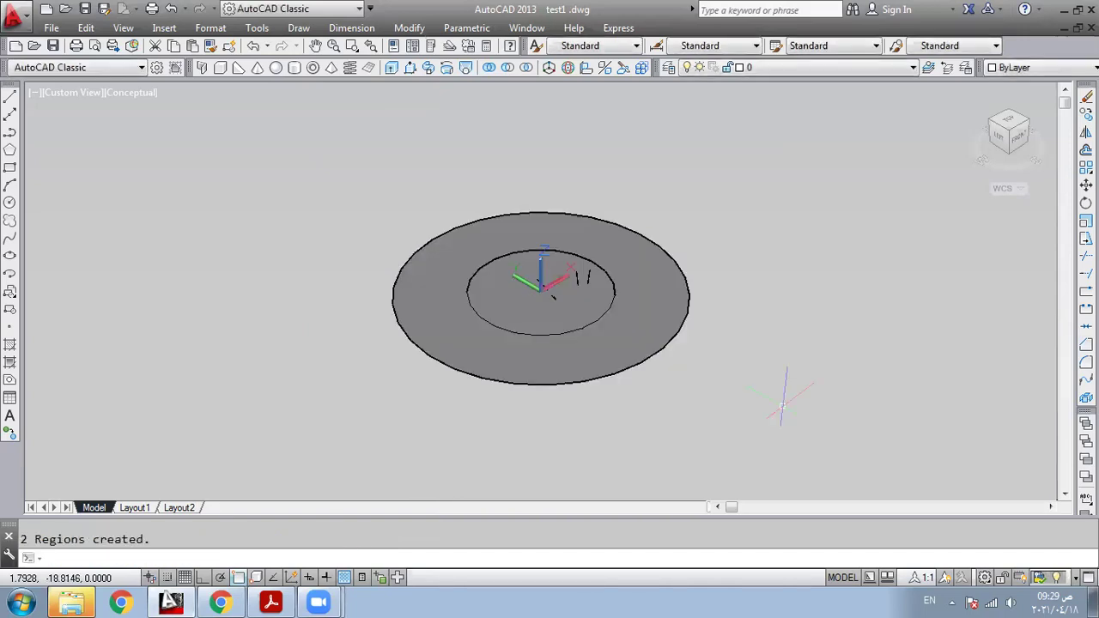
Subtract the inner circular region from the outer one to make a flat ring.
{"action": "left_click", "coordinate": [507, 69]}
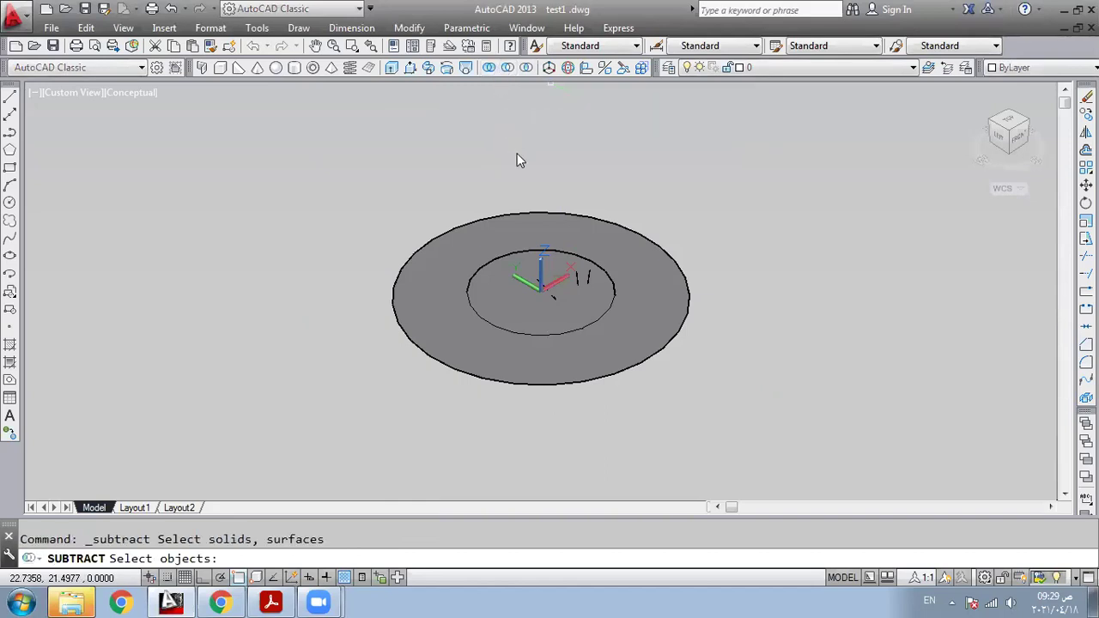
{"action": "left_click", "coordinate": [523, 212]}
{"action": "key", "text": "Return"}
{"action": "left_click", "coordinate": [535, 251]}
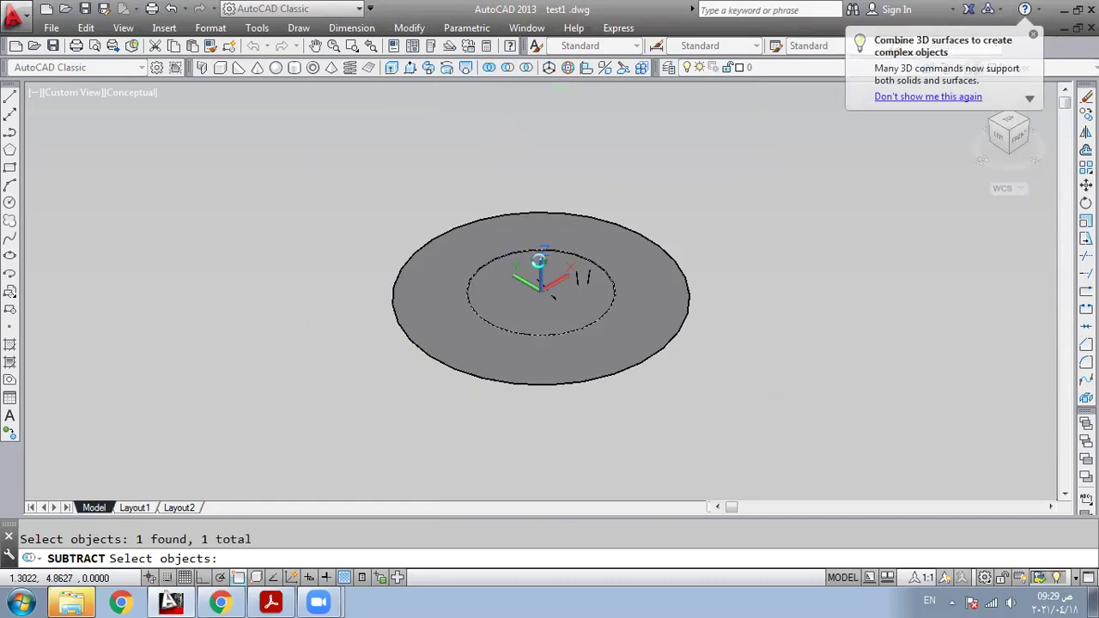
{"action": "key", "text": "Return"}
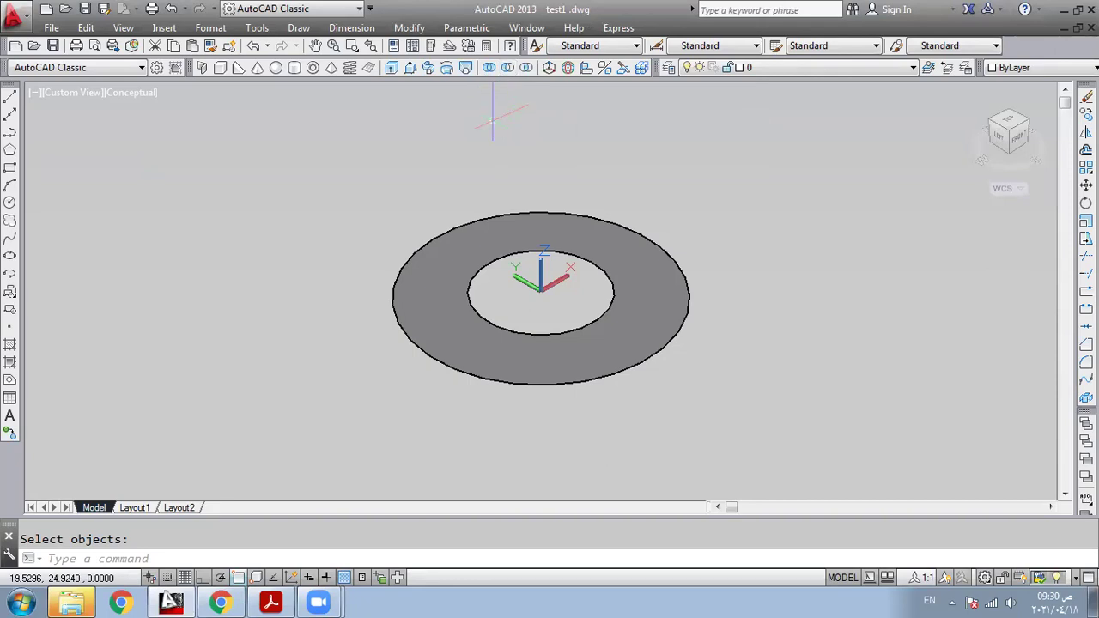
Undo the subtraction and the conversion of the circles into regions.
{"action": "left_click", "coordinate": [171, 8]}
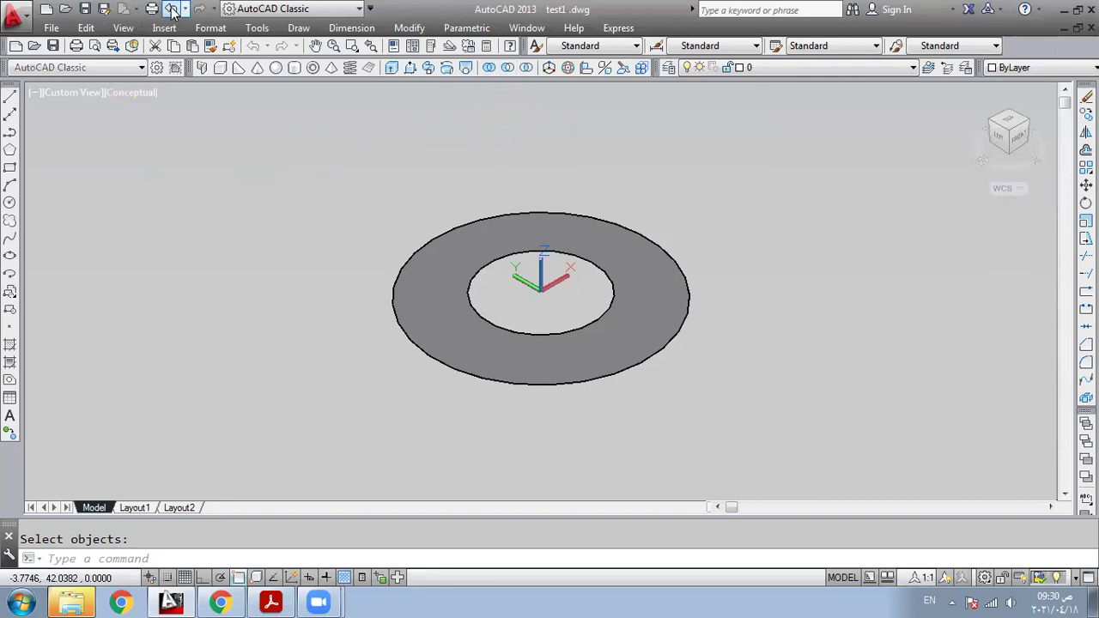
{"action": "left_click", "coordinate": [172, 8]}
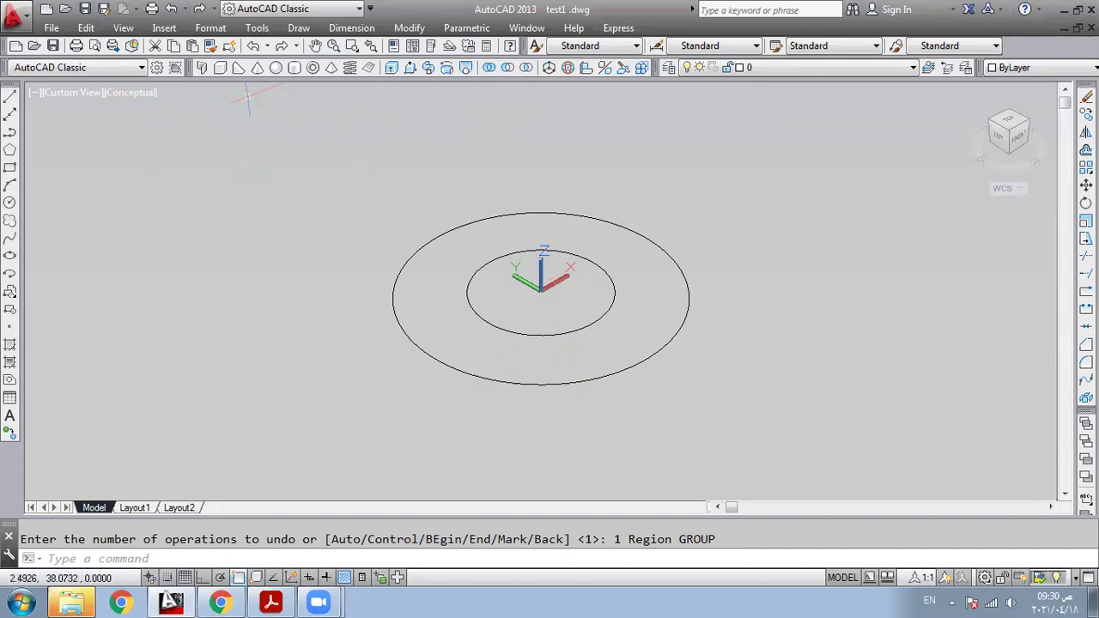
Convert both concentric circles into regions again with the Region command.
{"action": "left_click", "coordinate": [299, 27]}
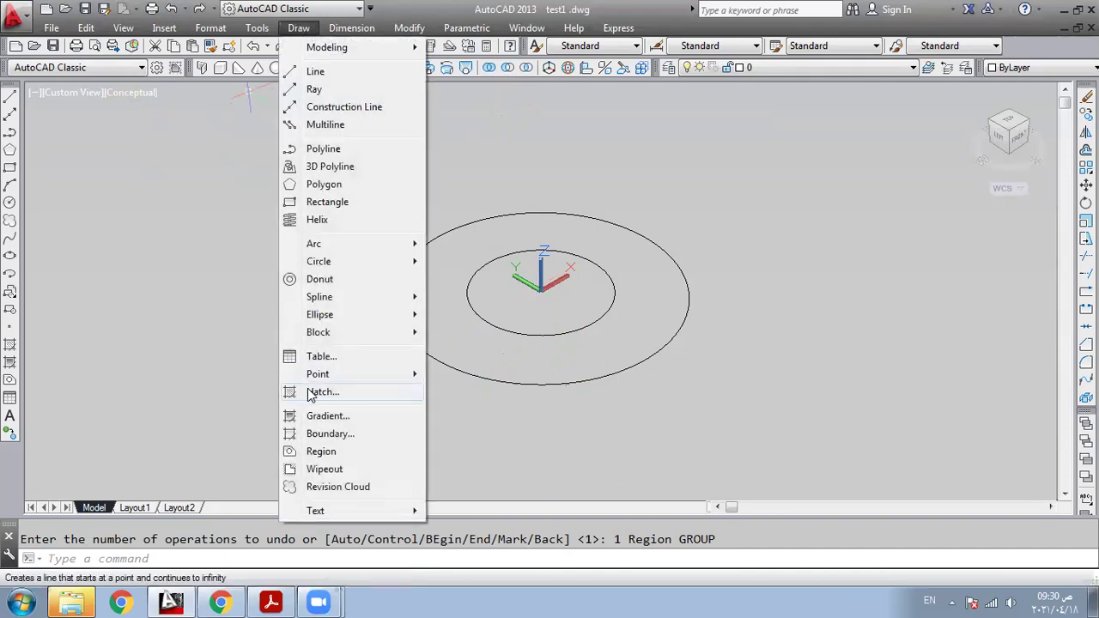
{"action": "left_click", "coordinate": [314, 451]}
{"action": "left_click", "coordinate": [370, 193]}
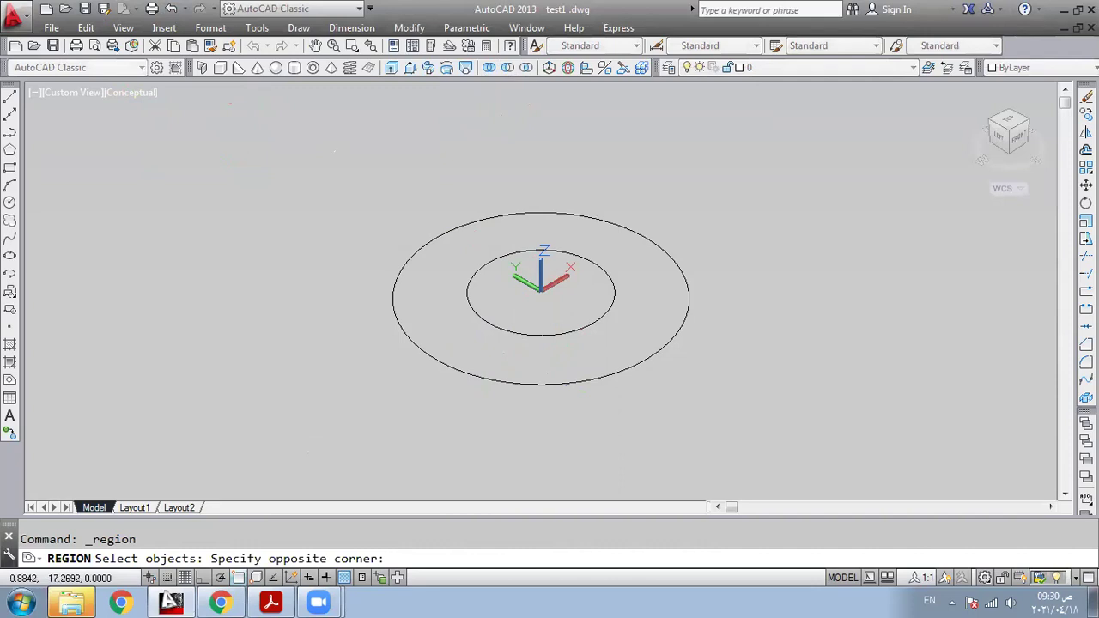
{"action": "left_click", "coordinate": [753, 412]}
{"action": "key", "text": "Return"}
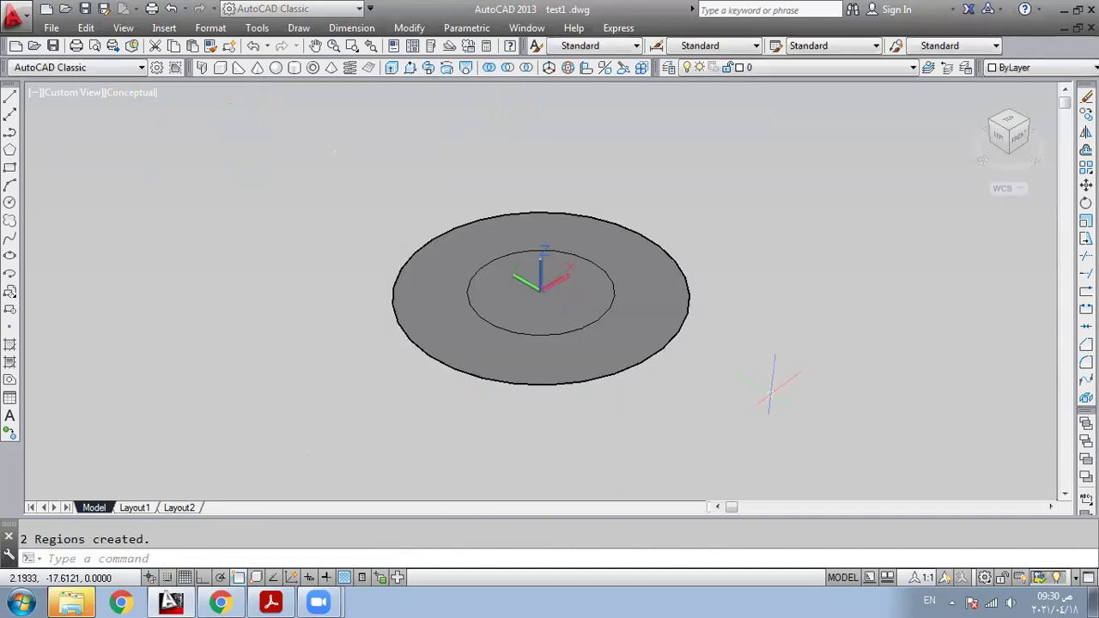
Subtract the inner circular region from the outer region to leave a flat ring.
{"action": "left_click", "coordinate": [508, 67]}
{"action": "left_click", "coordinate": [608, 238]}
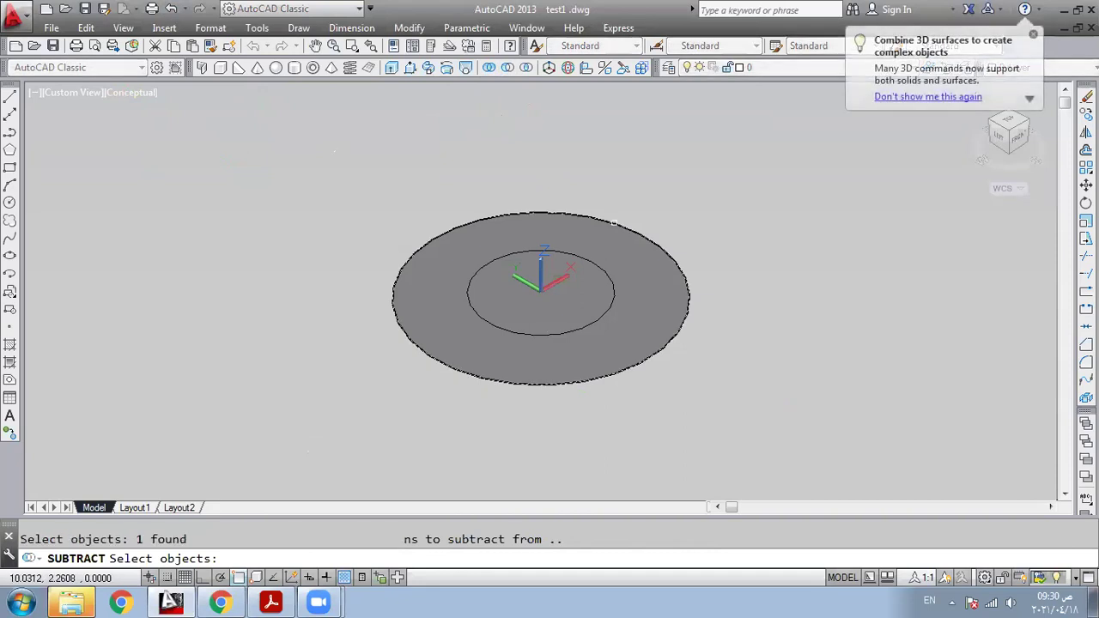
{"action": "left_click", "coordinate": [593, 261]}
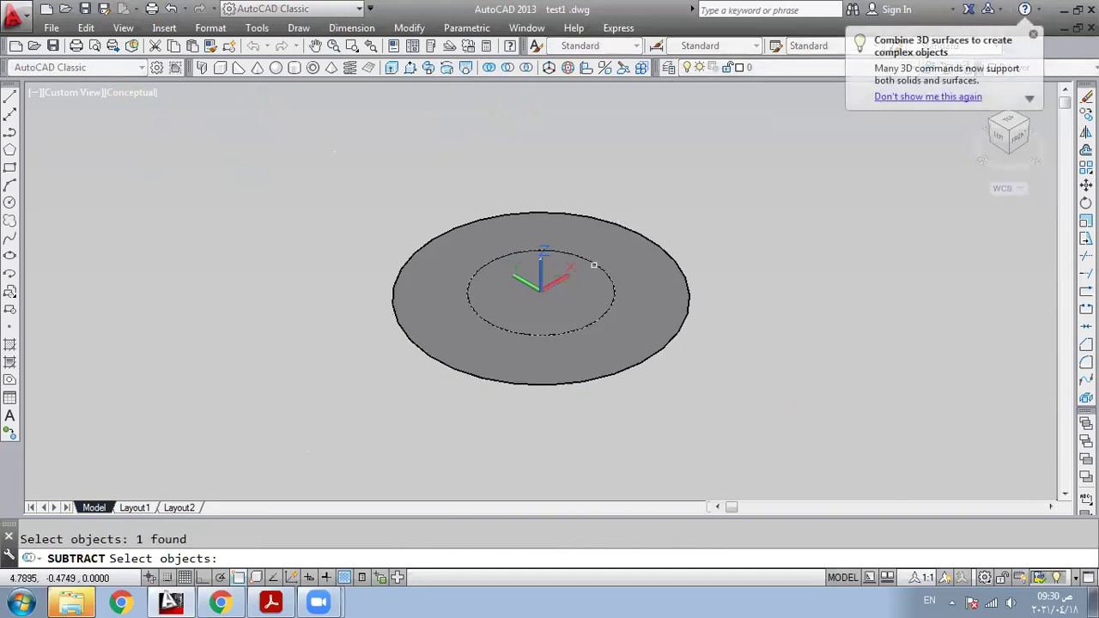
{"action": "key", "text": "Return"}
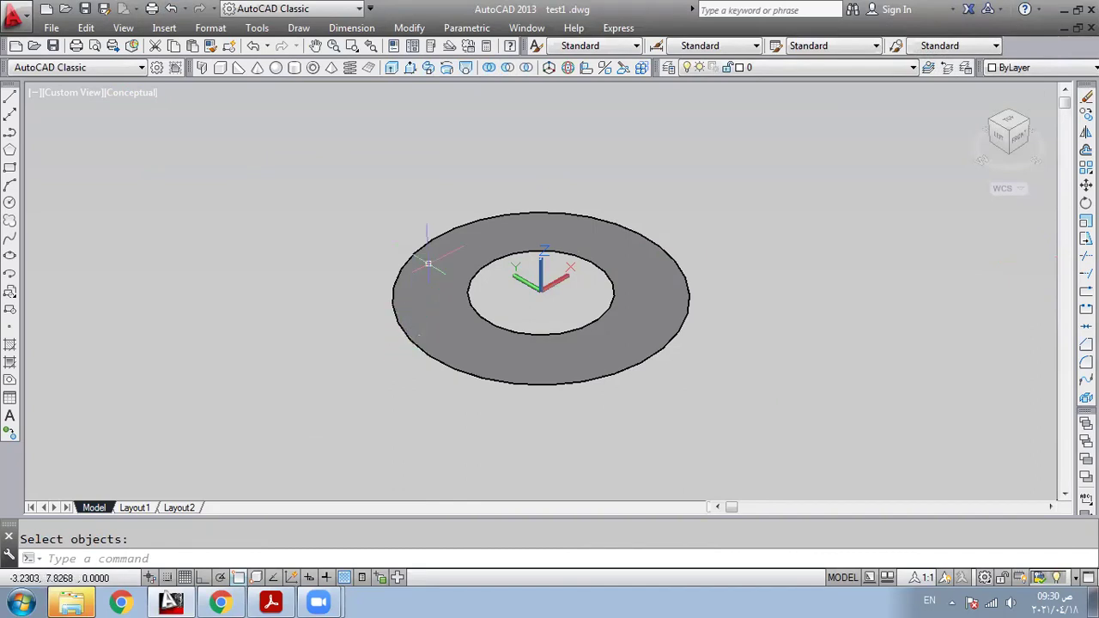
Extrude the ring region downward into a hollow cylinder, setting its height freehand.
{"action": "mouse_move", "coordinate": [428, 264]}
{"action": "left_click", "coordinate": [392, 68]}
{"action": "left_click", "coordinate": [428, 294]}
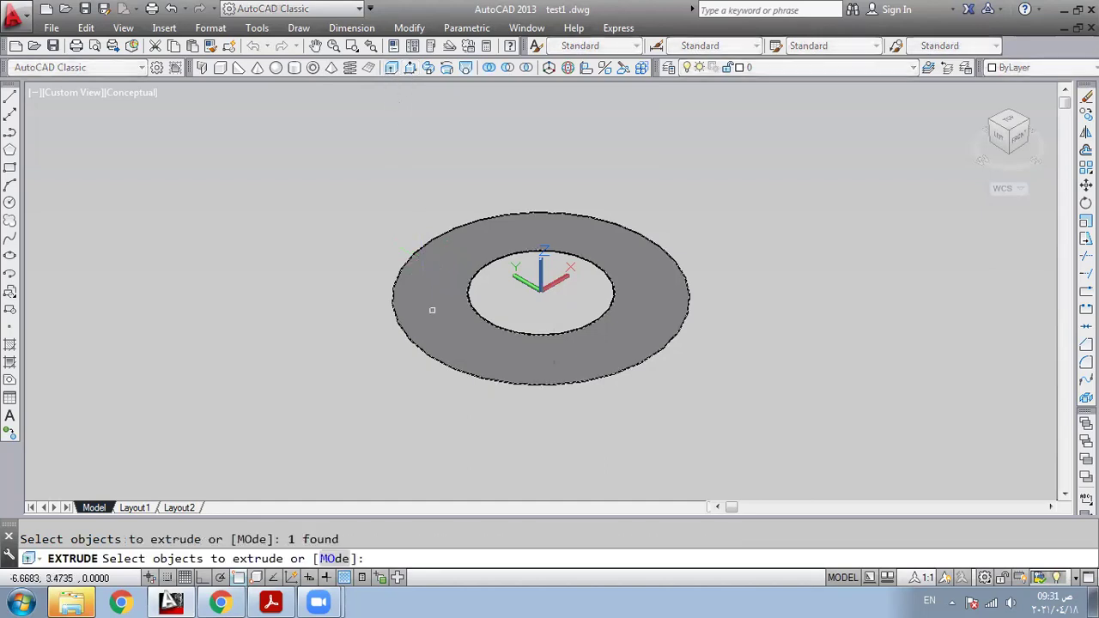
{"action": "right_click", "coordinate": [431, 309]}
{"action": "left_click", "coordinate": [454, 322]}
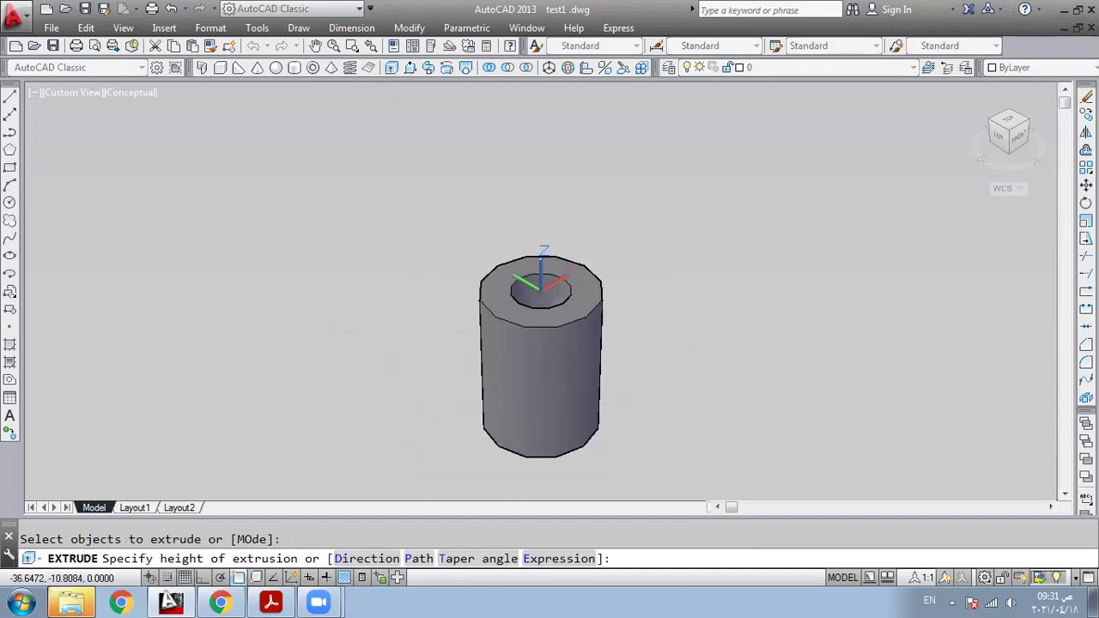
{"action": "left_click", "coordinate": [730, 459]}
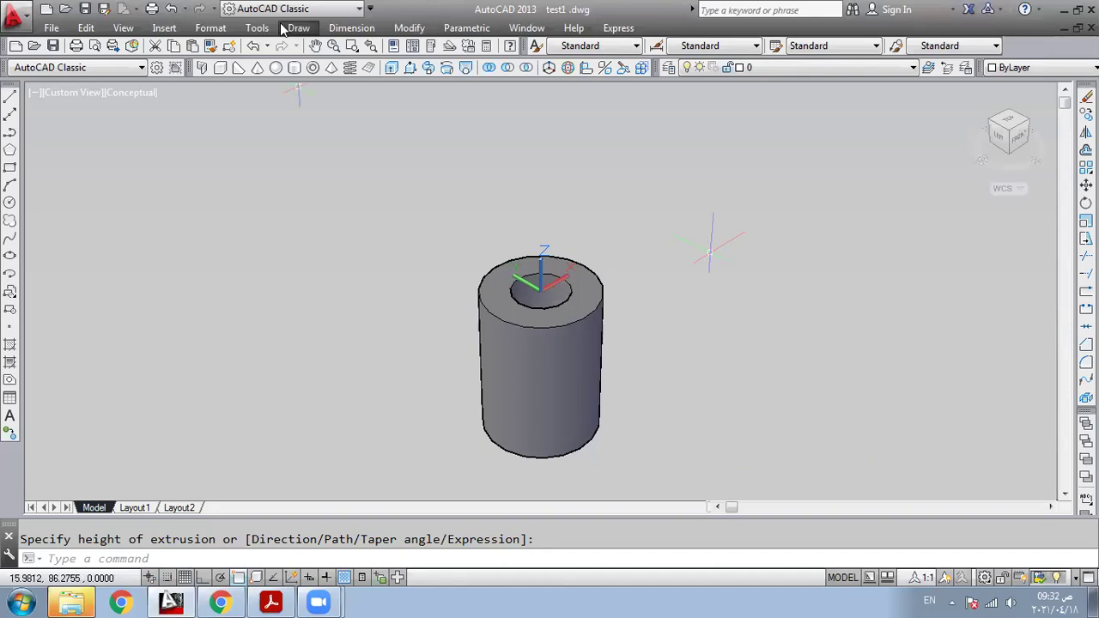
{"action": "double_click", "coordinate": [405, 31]}
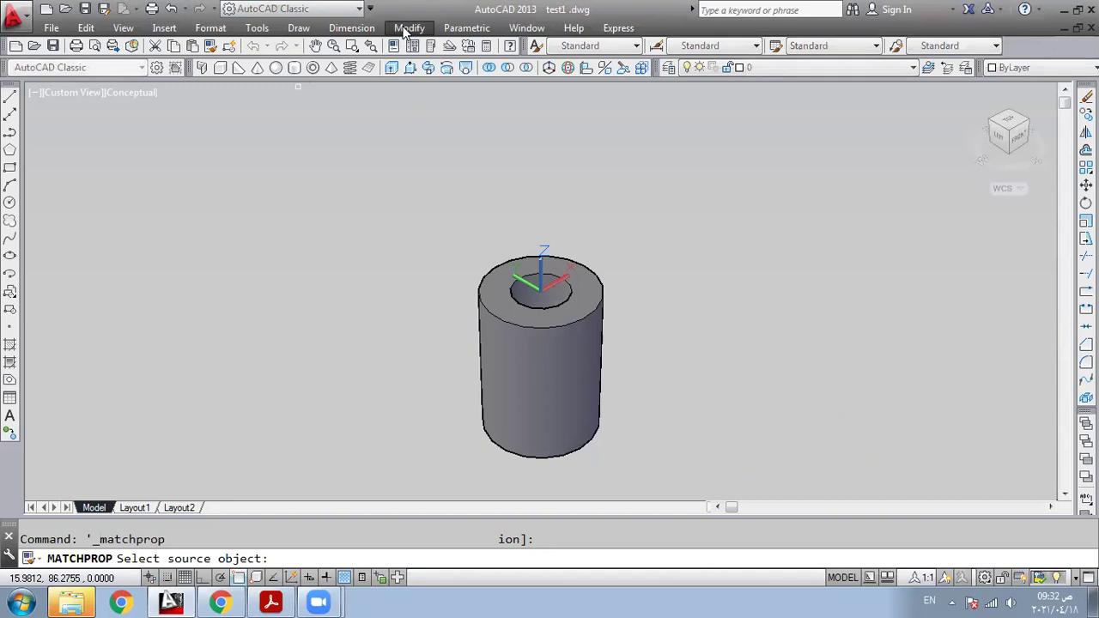
{"action": "left_click", "coordinate": [409, 27]}
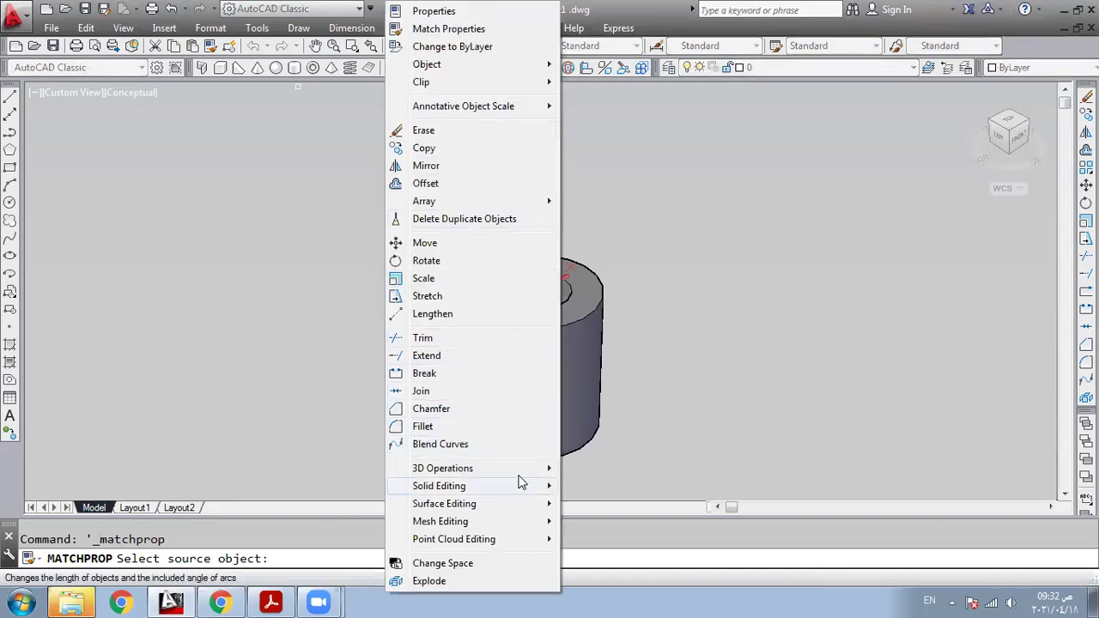
{"action": "mouse_move", "coordinate": [524, 468]}
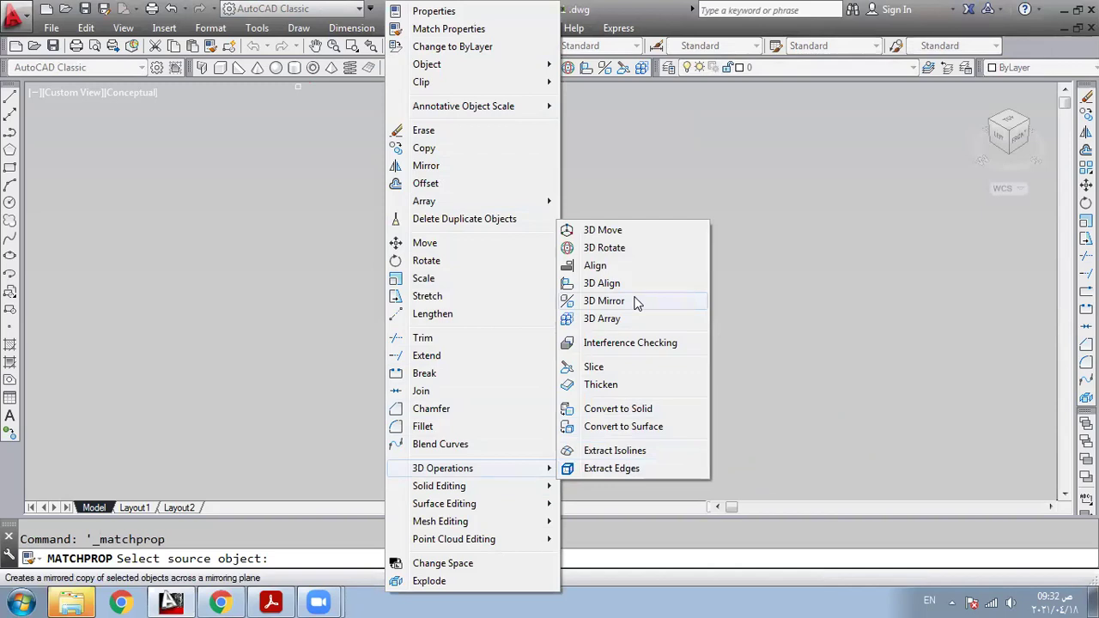
{"action": "left_click", "coordinate": [838, 285]}
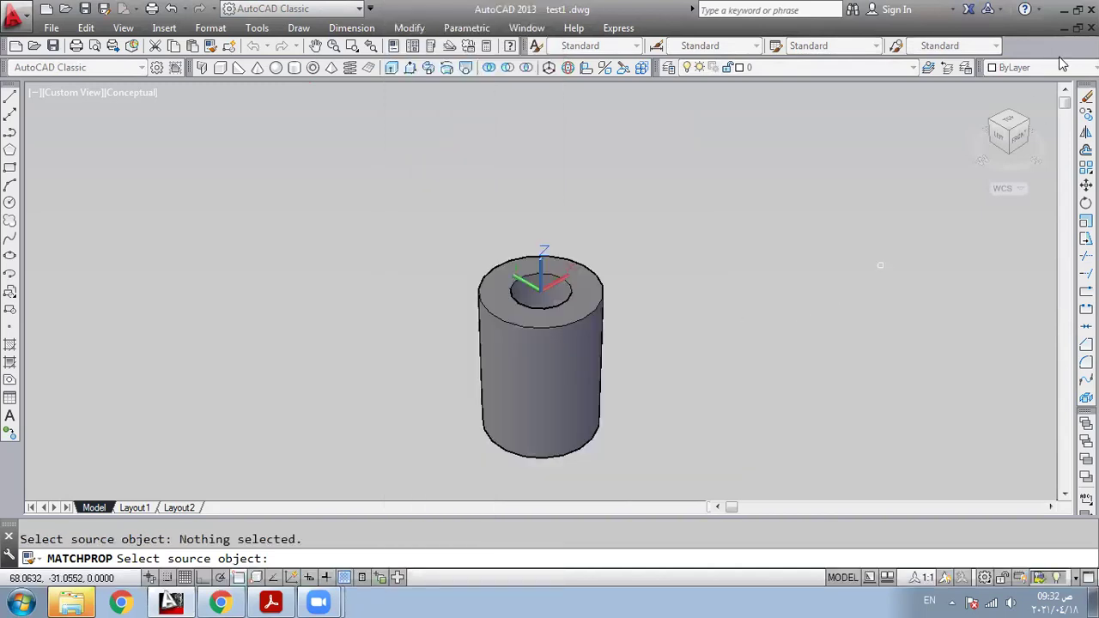
{"action": "left_click", "coordinate": [555, 438]}
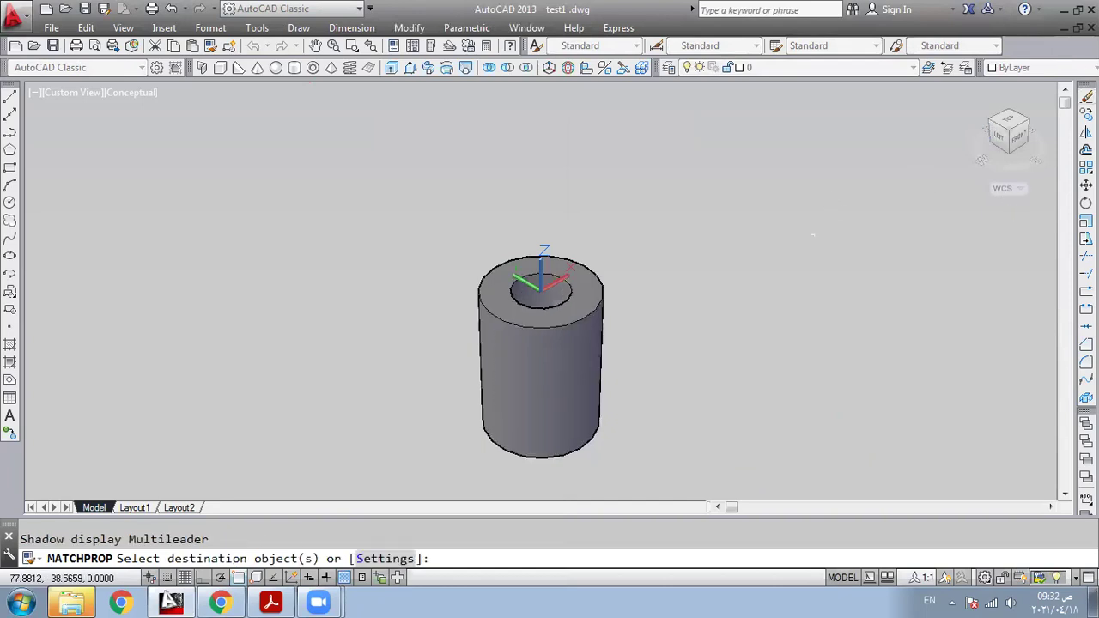
Erase the extruded hollow cylinder from the drawing.
{"action": "left_click", "coordinate": [1086, 97]}
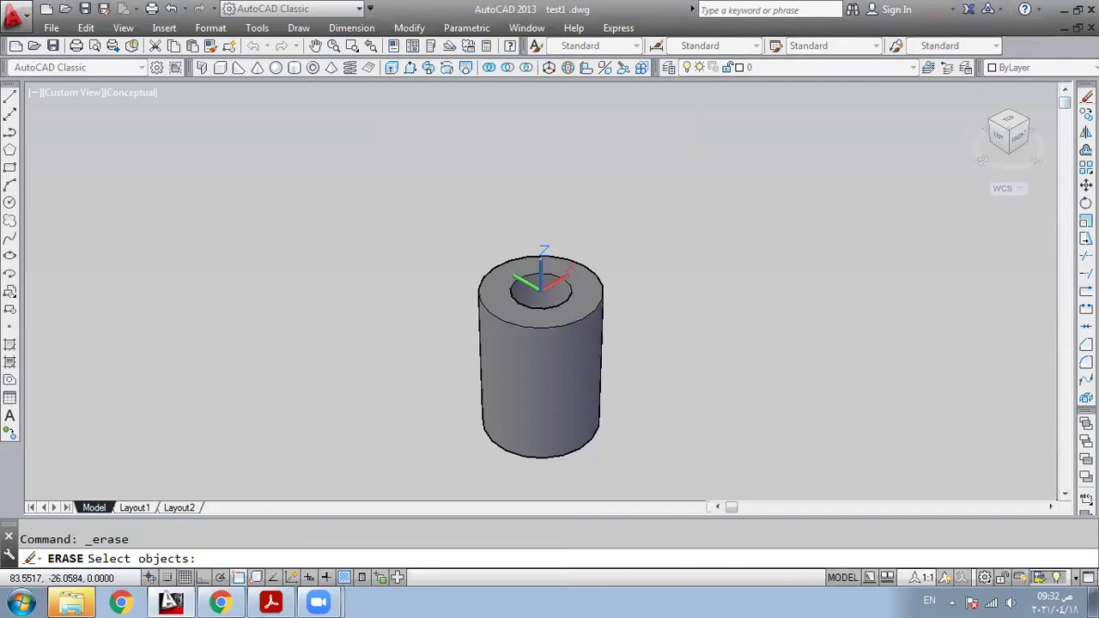
{"action": "left_click", "coordinate": [585, 356]}
{"action": "key", "text": "Return"}
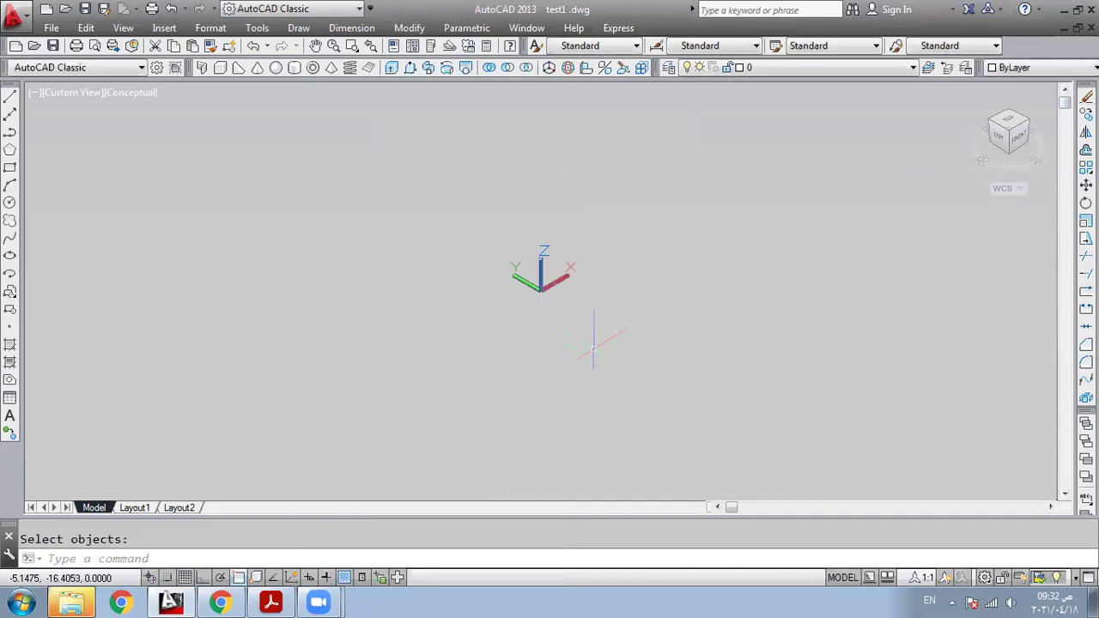
{"action": "left_click", "coordinate": [300, 28]}
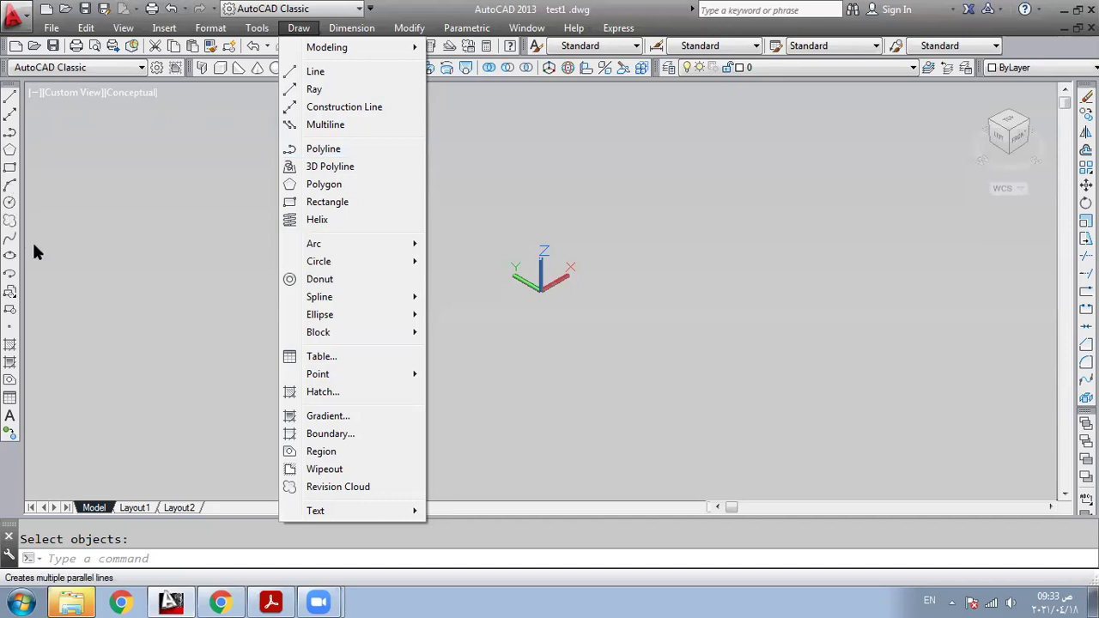
{"action": "key", "text": "Escape"}
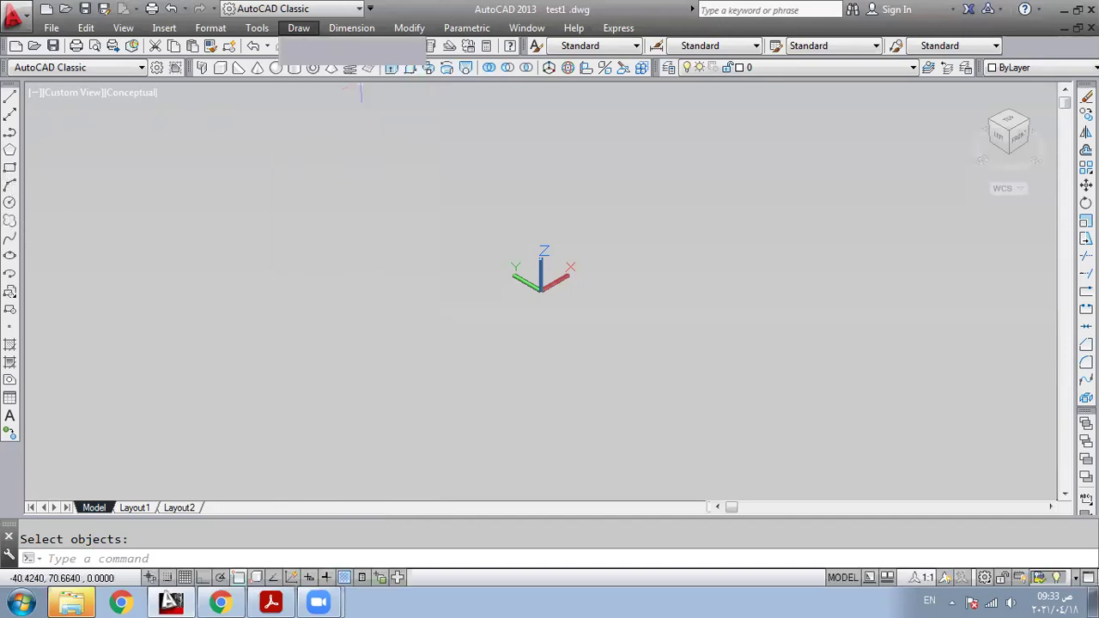
{"action": "left_click", "coordinate": [90, 231]}
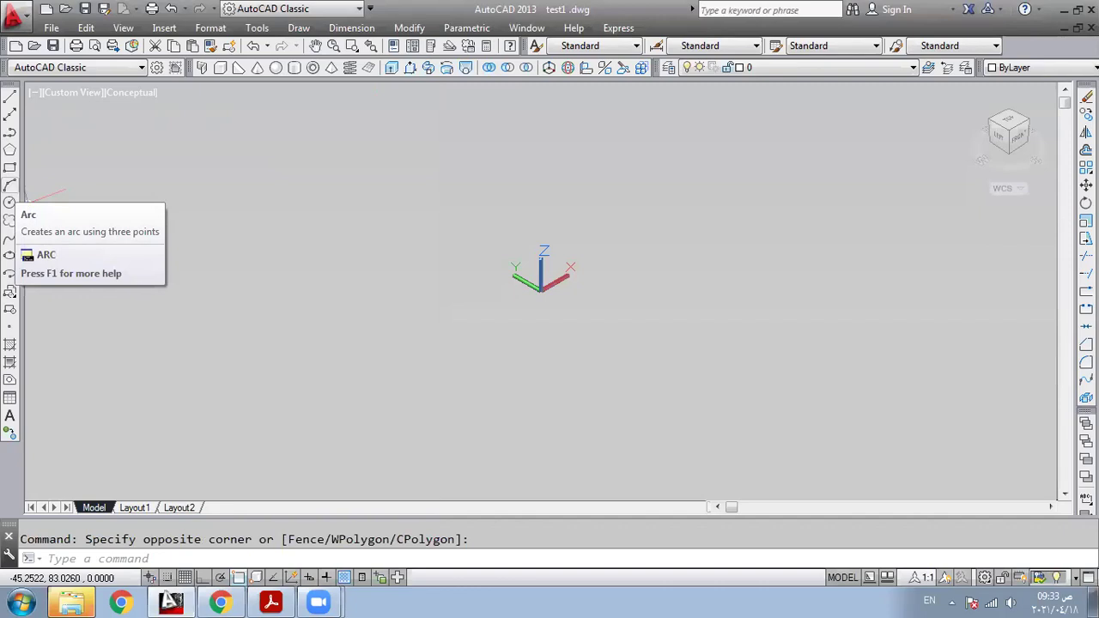
{"action": "left_click", "coordinate": [292, 27]}
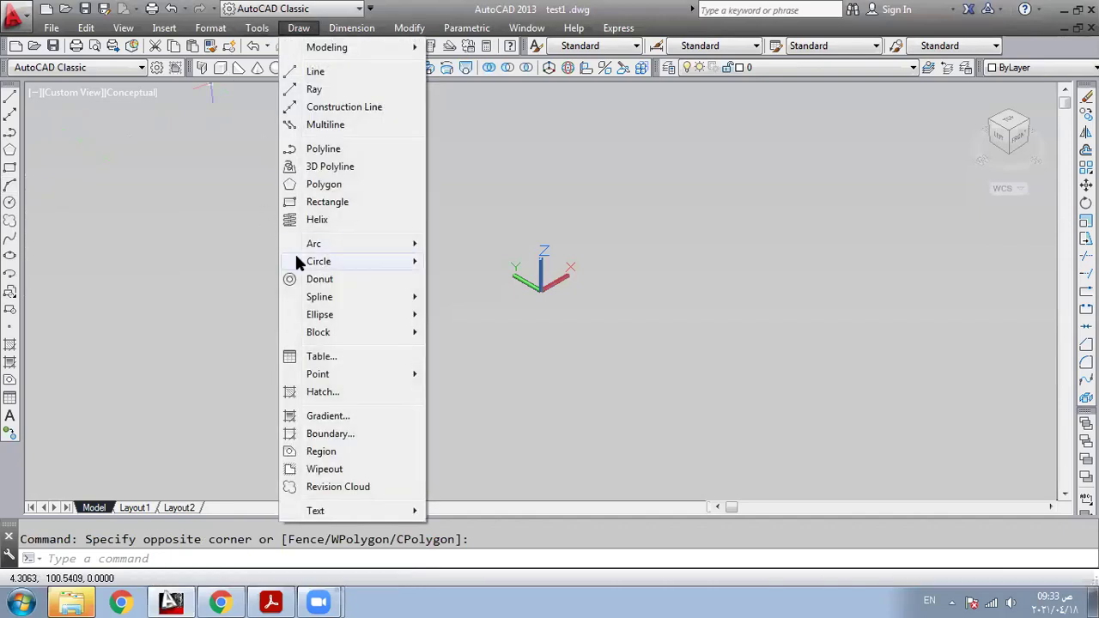
{"action": "mouse_move", "coordinate": [341, 245]}
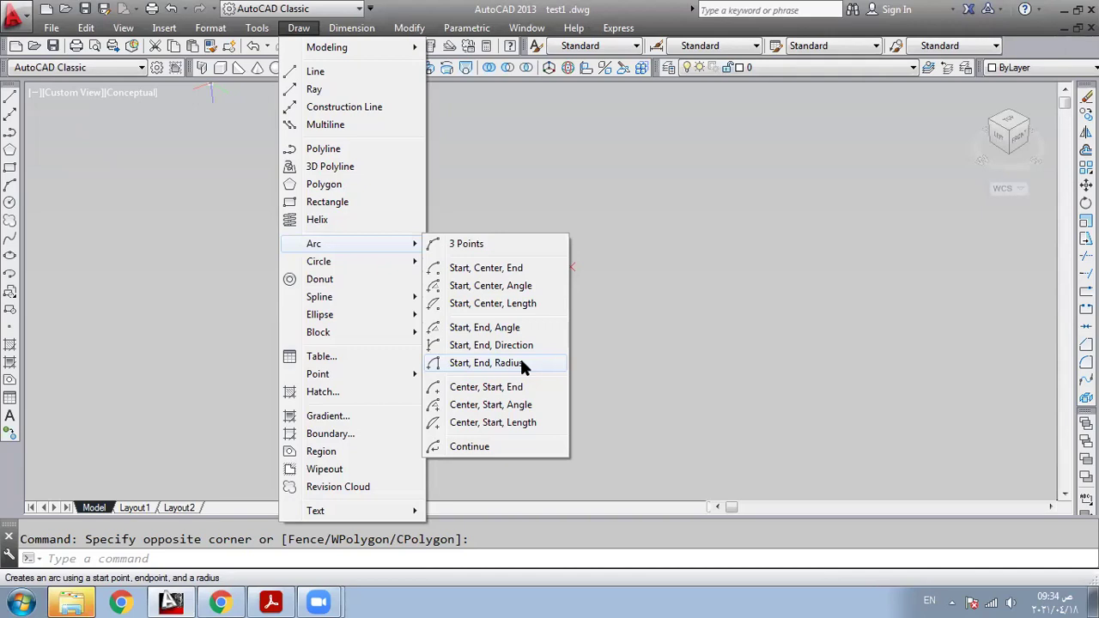
{"action": "left_click", "coordinate": [540, 269]}
{"action": "left_click", "coordinate": [352, 27]}
{"action": "mouse_move", "coordinate": [408, 28]}
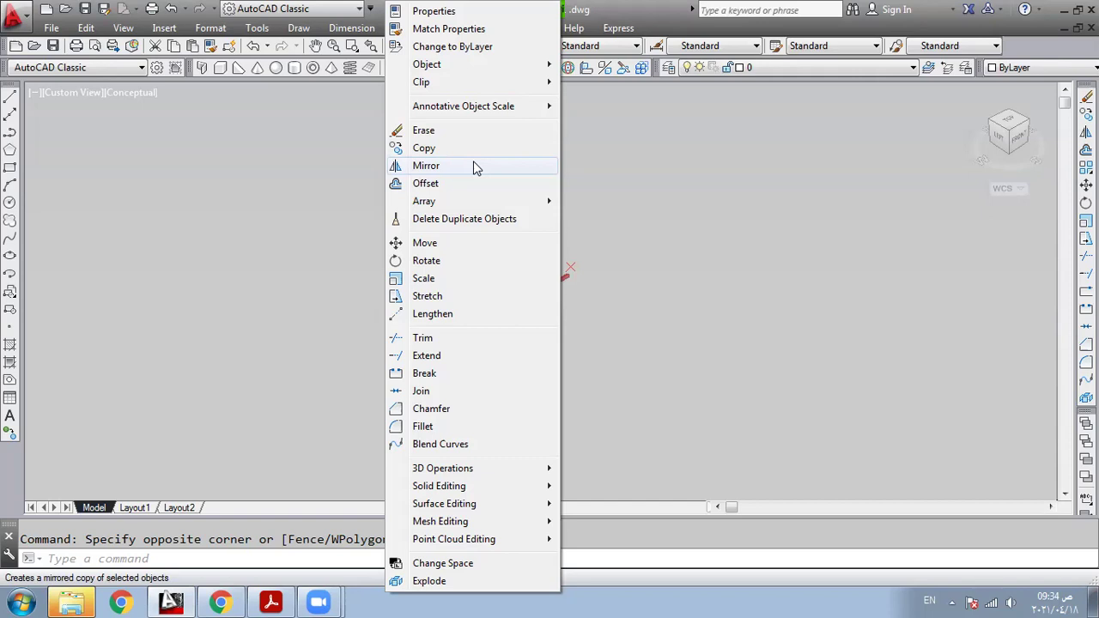
{"action": "left_click", "coordinate": [702, 270]}
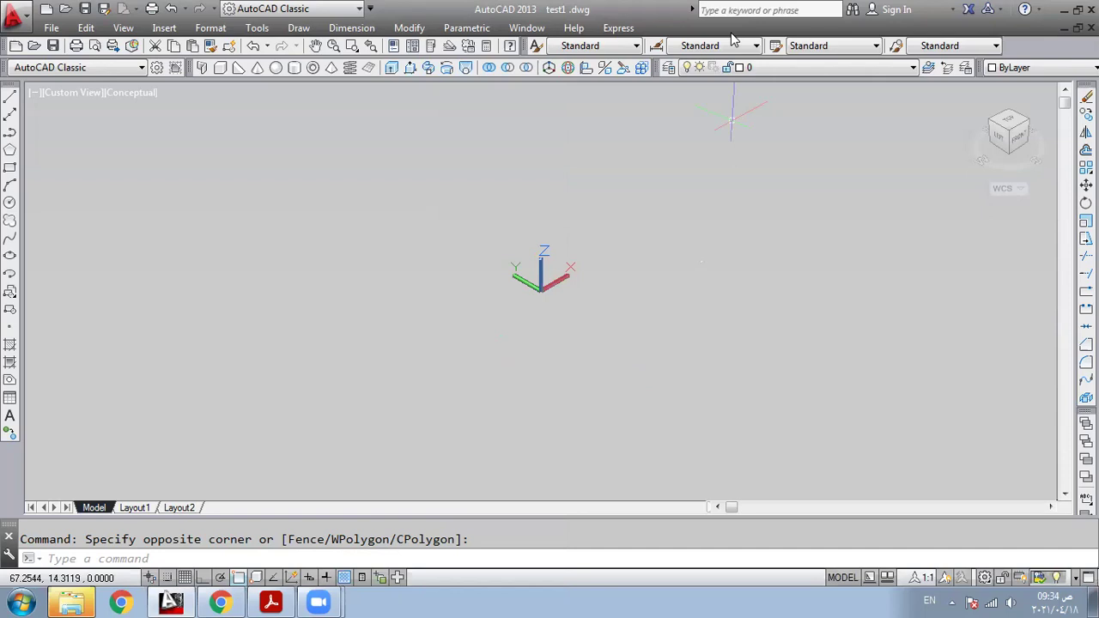
Draw a circle with radius 5 centred at 0,0.
{"action": "left_click", "coordinate": [10, 203]}
{"action": "type", "text": "0,0"}
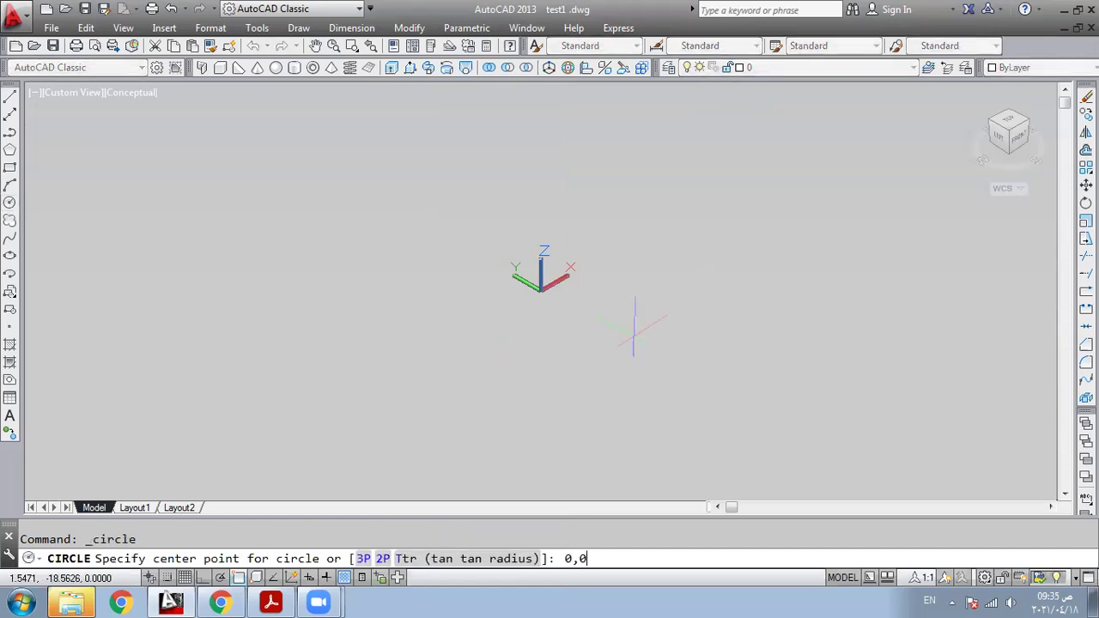
{"action": "key", "text": "Return"}
{"action": "type", "text": "5"}
{"action": "key", "text": "Return"}
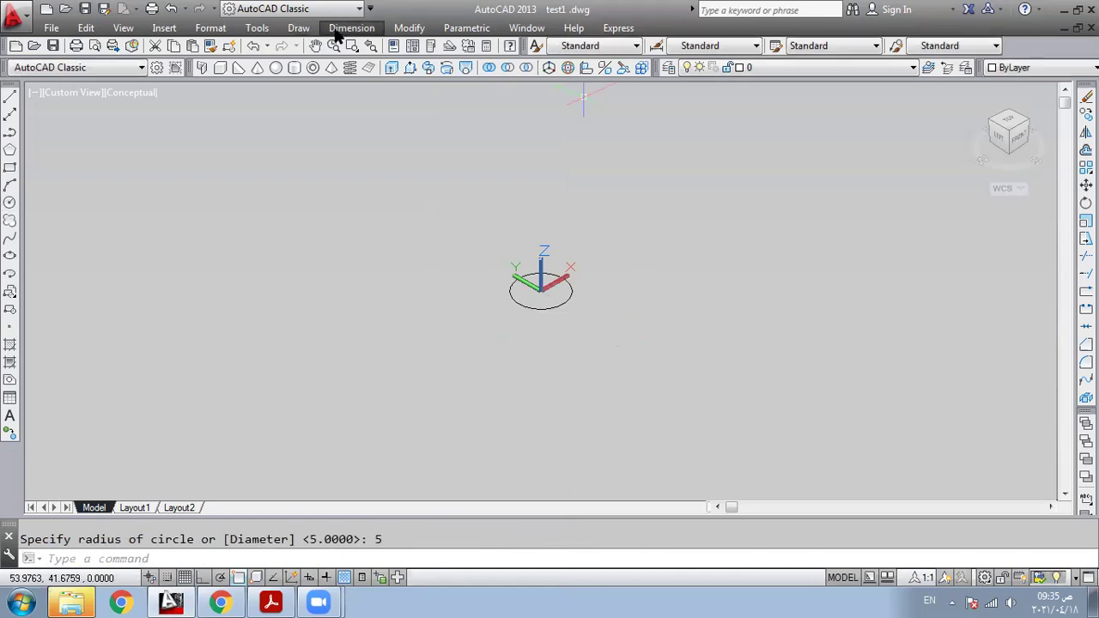
Mirror the circle across a line from 15,-15 to the relative point @0,30, keeping the source circle.
{"action": "left_click", "coordinate": [410, 28]}
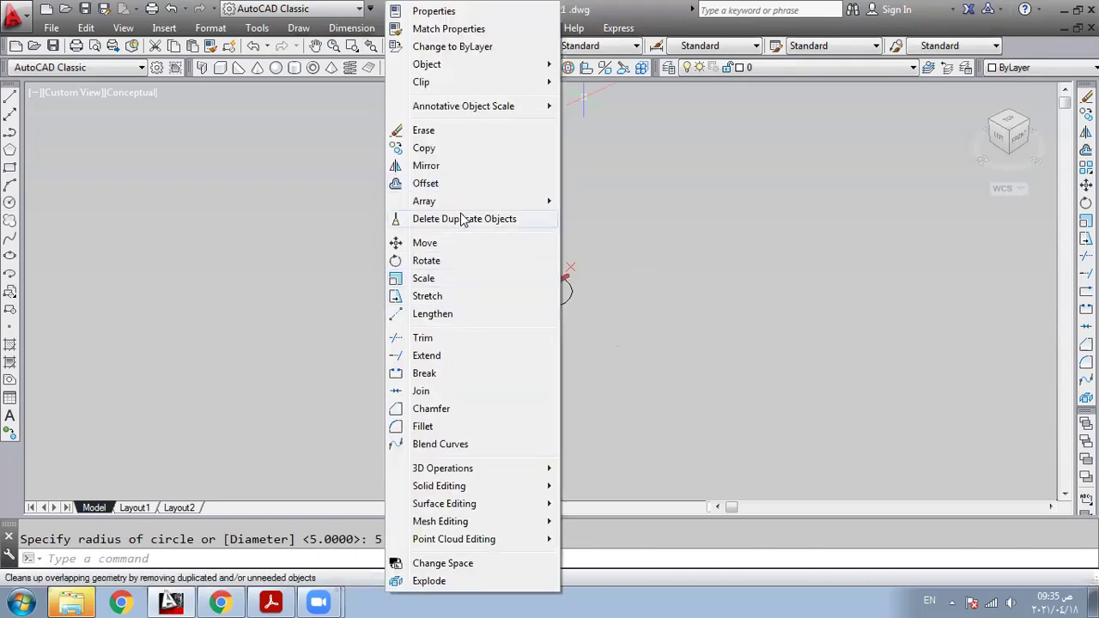
{"action": "left_click", "coordinate": [449, 167]}
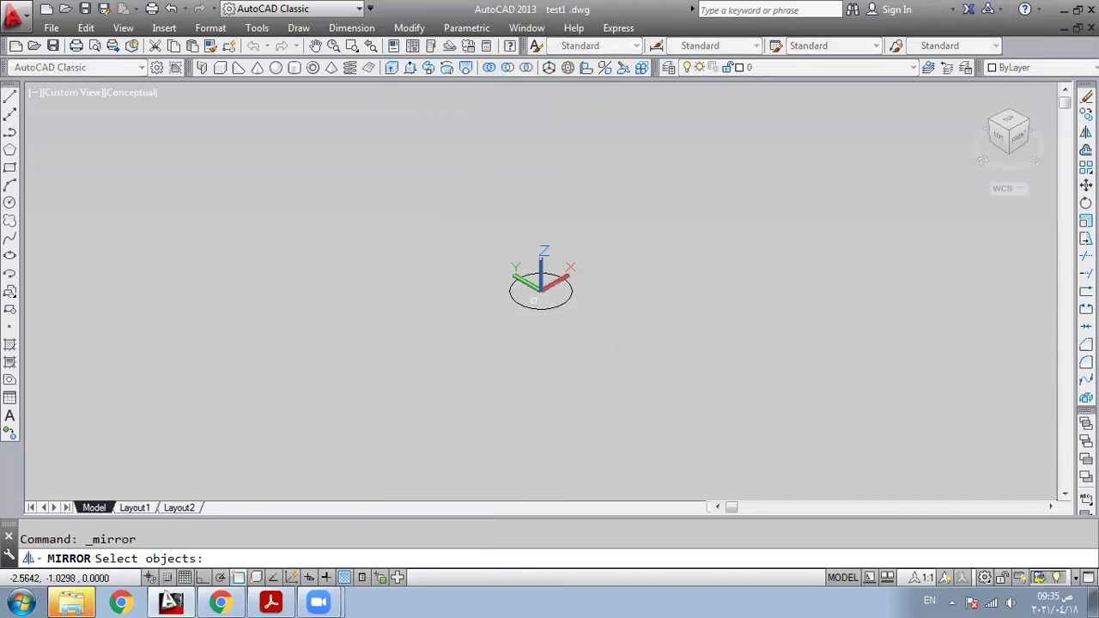
{"action": "left_click", "coordinate": [531, 306]}
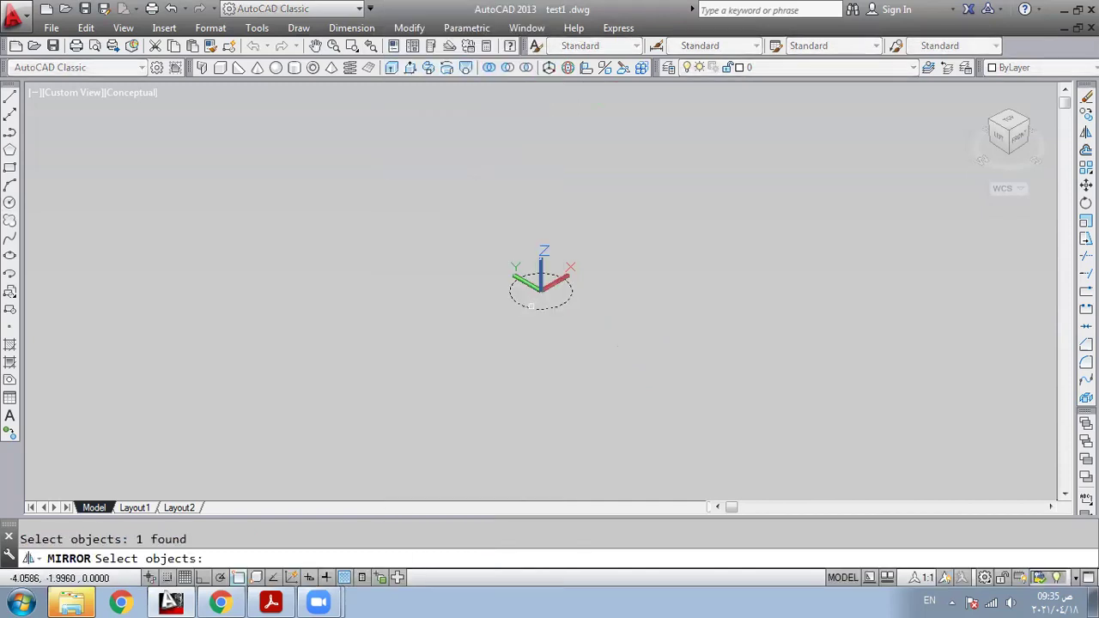
{"action": "key", "text": "Return"}
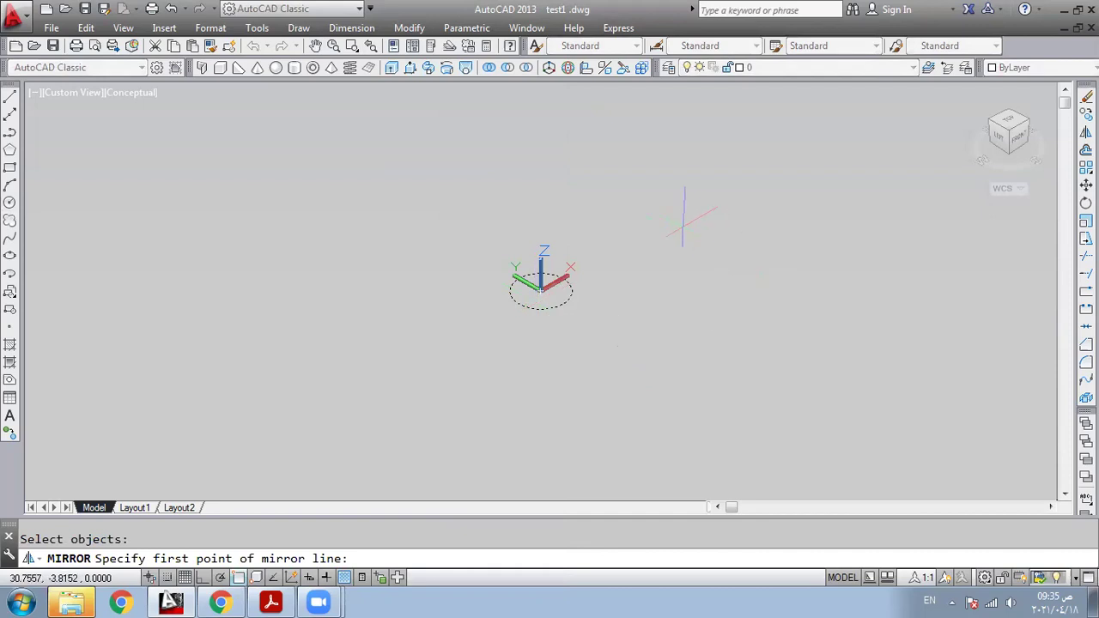
{"action": "type", "text": "15,-15"}
{"action": "key", "text": "Return"}
{"action": "type", "text": "@"}
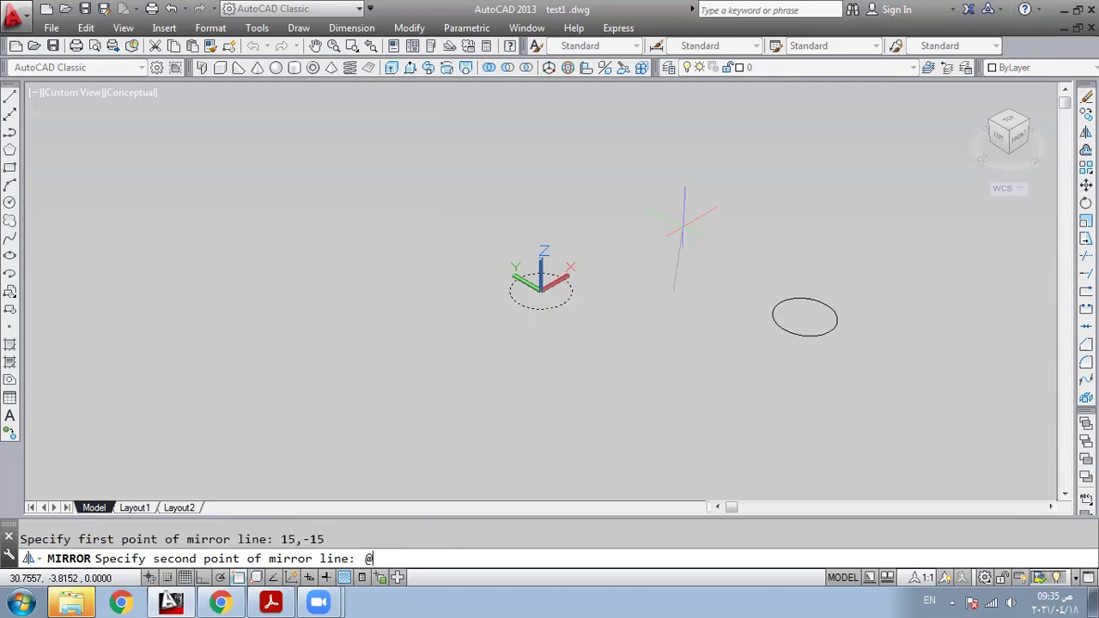
{"action": "type", "text": "0,30"}
{"action": "key", "text": "Return"}
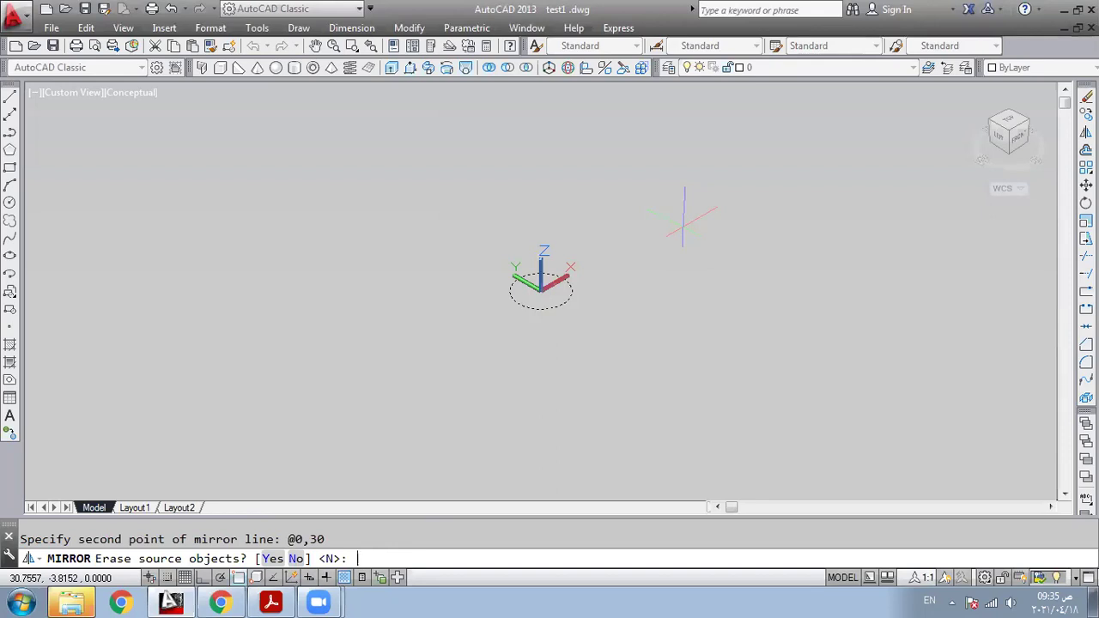
{"action": "key", "text": "Return"}
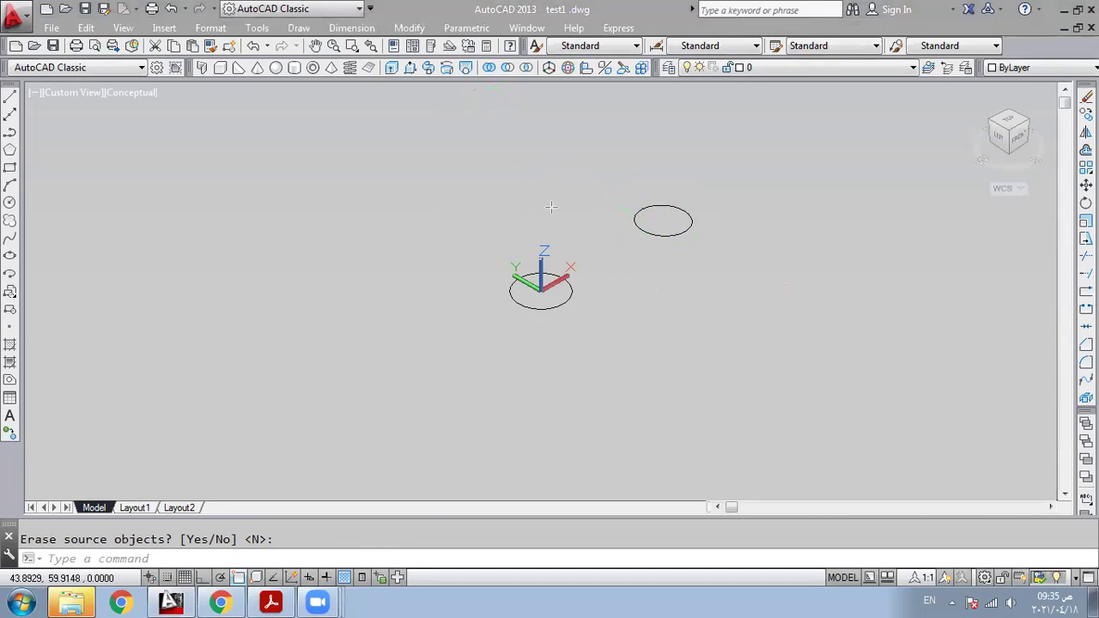
Erase the mirrored copy of the circle, keeping only the original at the origin.
{"action": "left_click_drag", "start_coordinate": [492, 173], "coordinate": [792, 372]}
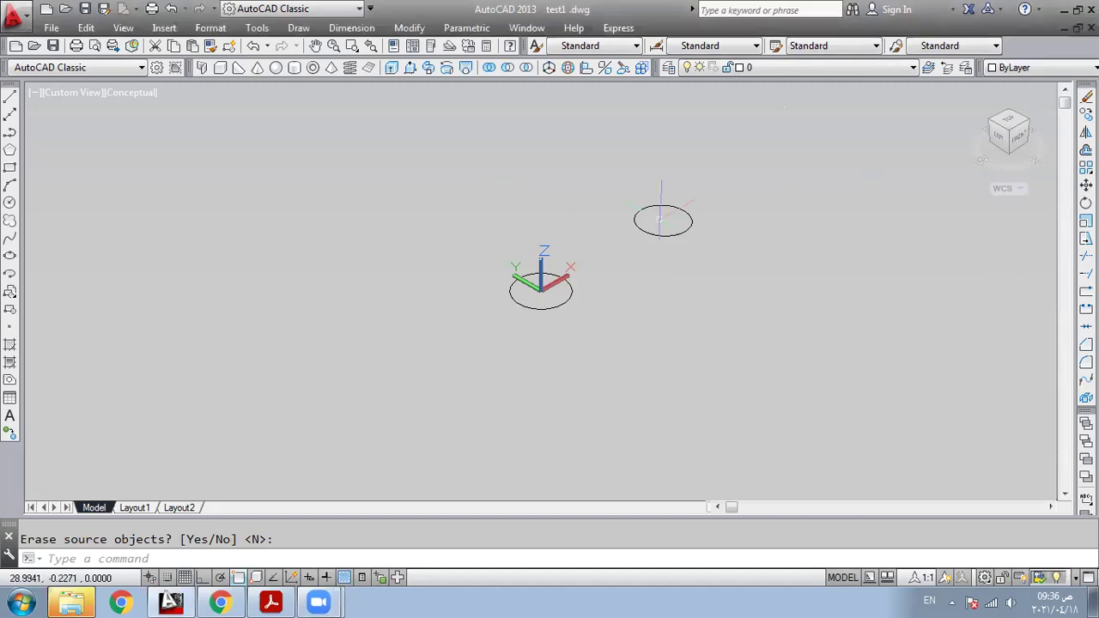
{"action": "key", "text": "Return"}
{"action": "left_click", "coordinate": [662, 220]}
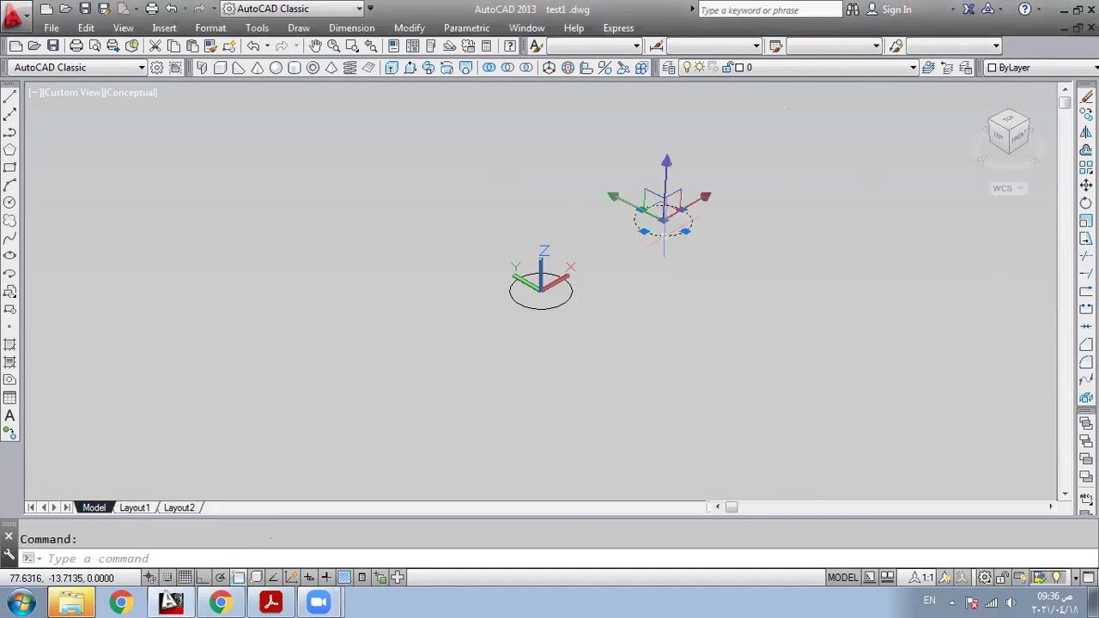
{"action": "key", "text": "Delete"}
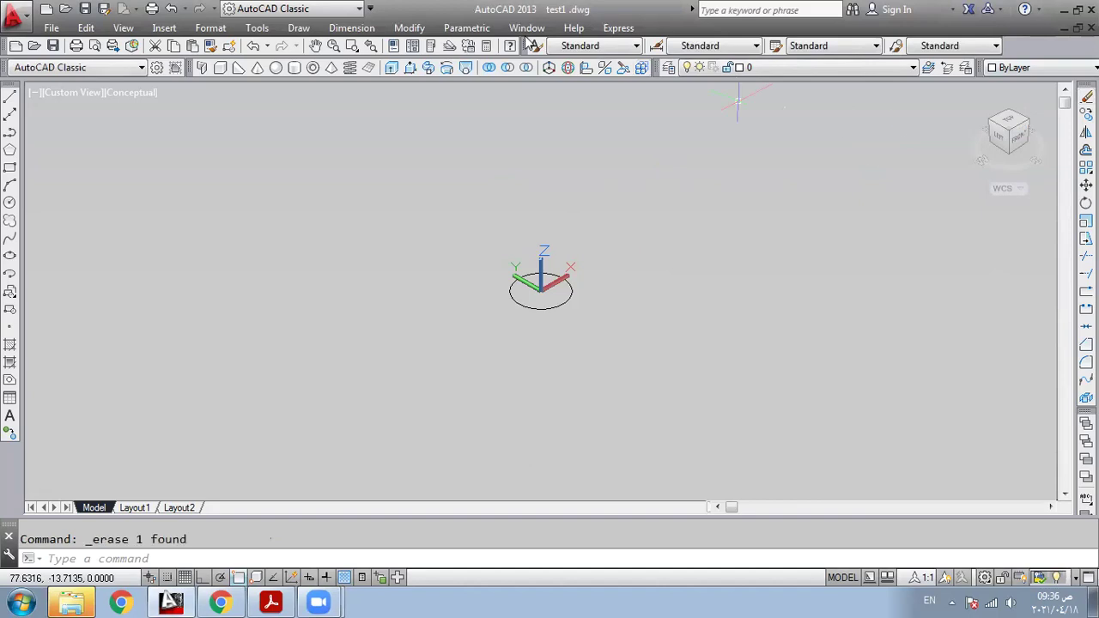
Offset the circle at the origin outward by a distance of 3.
{"action": "left_click", "coordinate": [416, 28]}
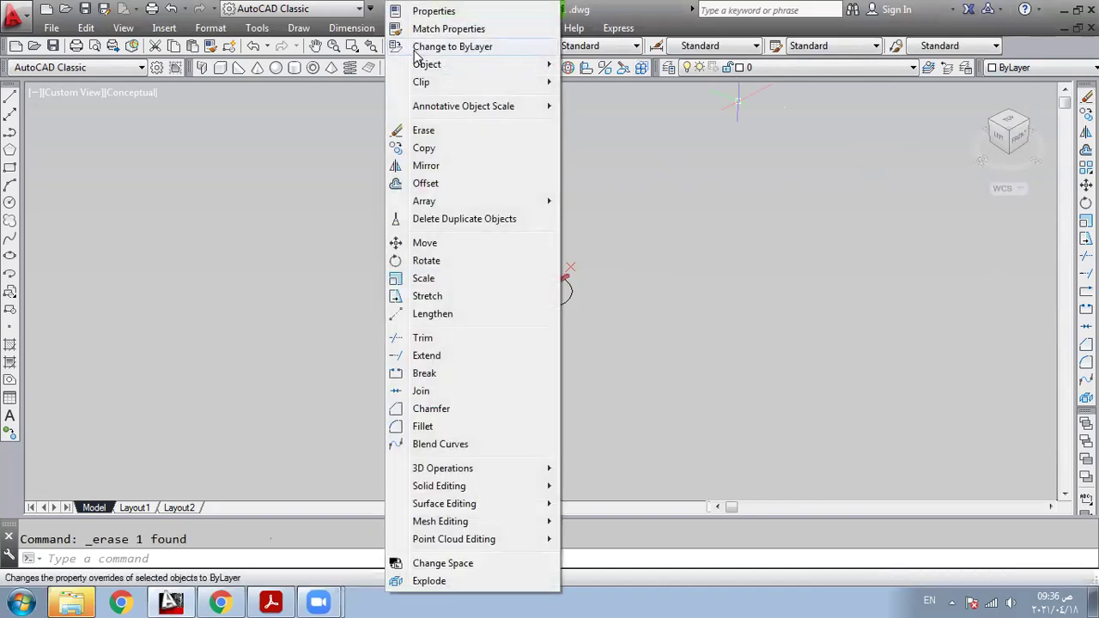
{"action": "left_click", "coordinate": [494, 190]}
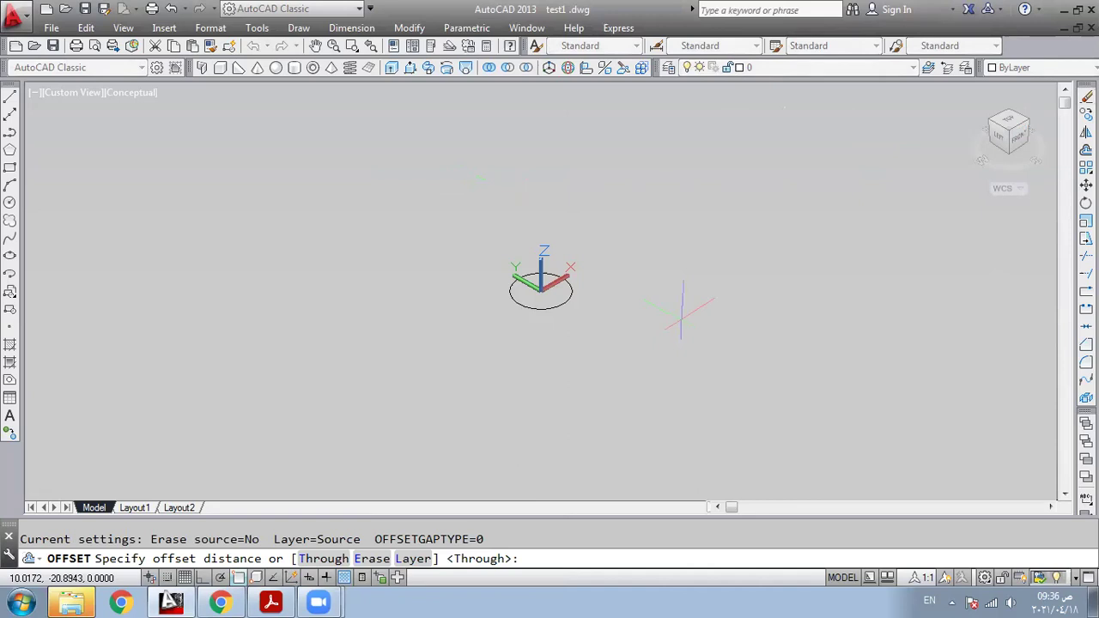
{"action": "type", "text": "3"}
{"action": "key", "text": "Return"}
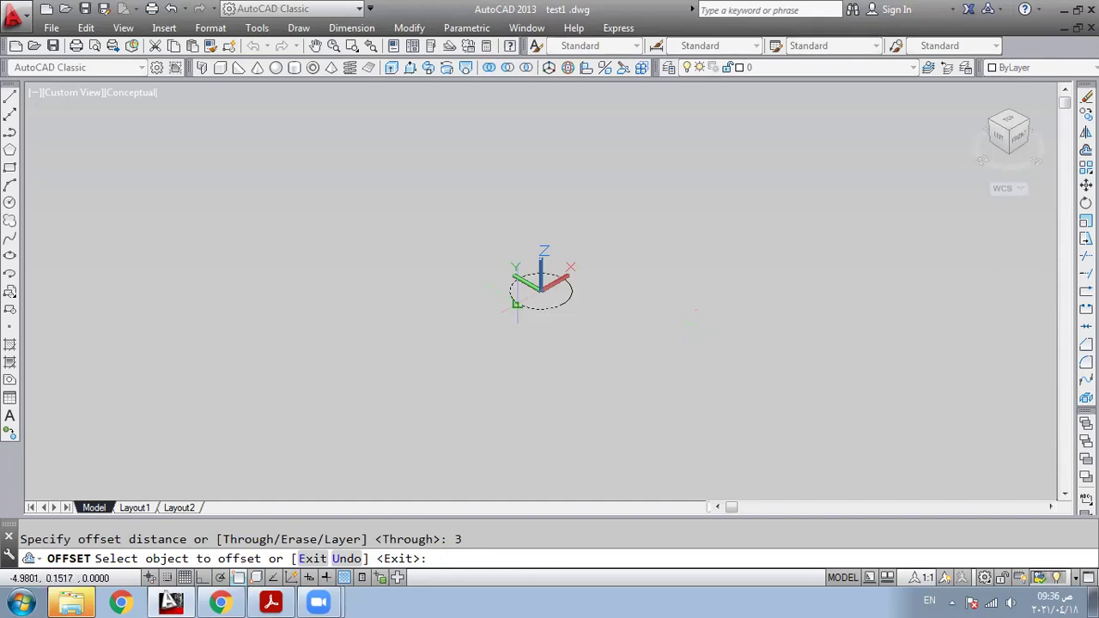
{"action": "left_click", "coordinate": [517, 303]}
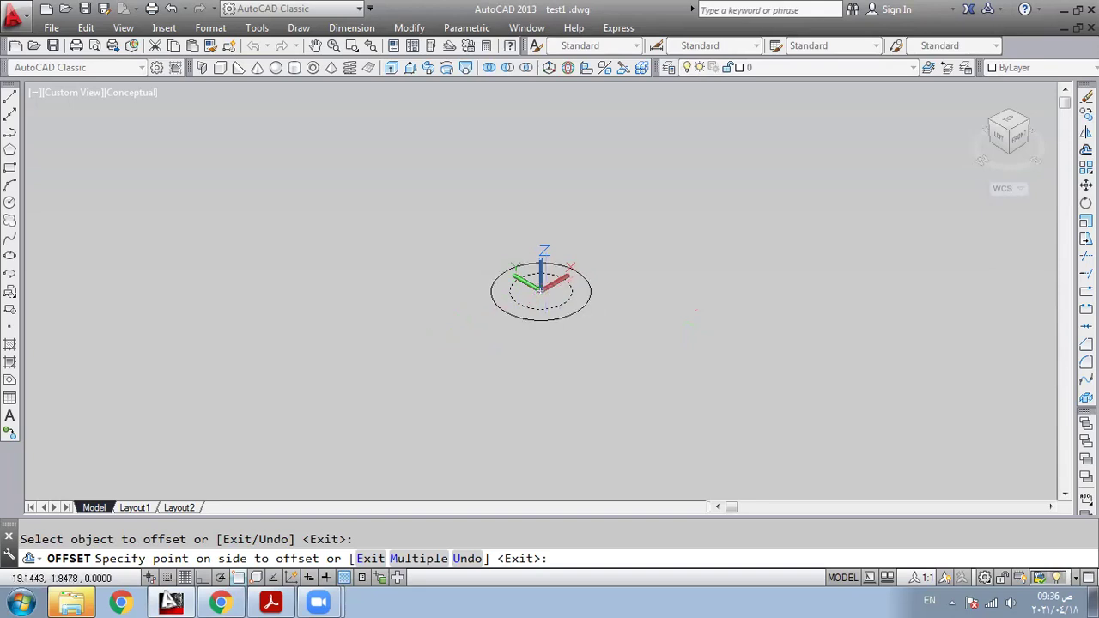
{"action": "left_click", "coordinate": [460, 343]}
{"action": "key", "text": "Return"}
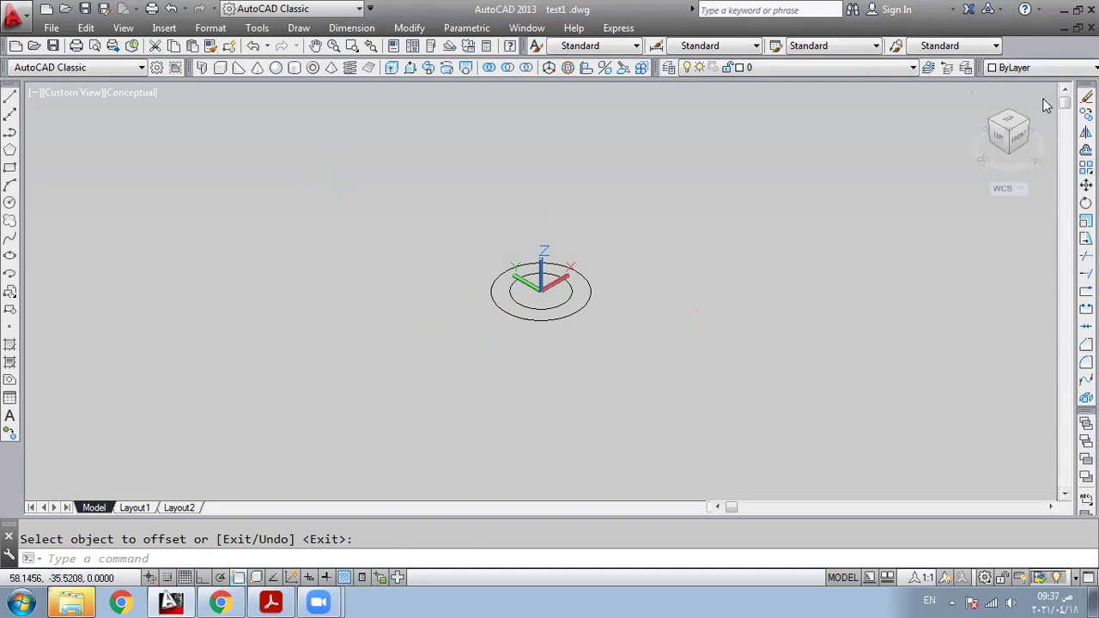
Create a polar array of the outer concentric circle around the centre point 25,0.
{"action": "left_click", "coordinate": [401, 29]}
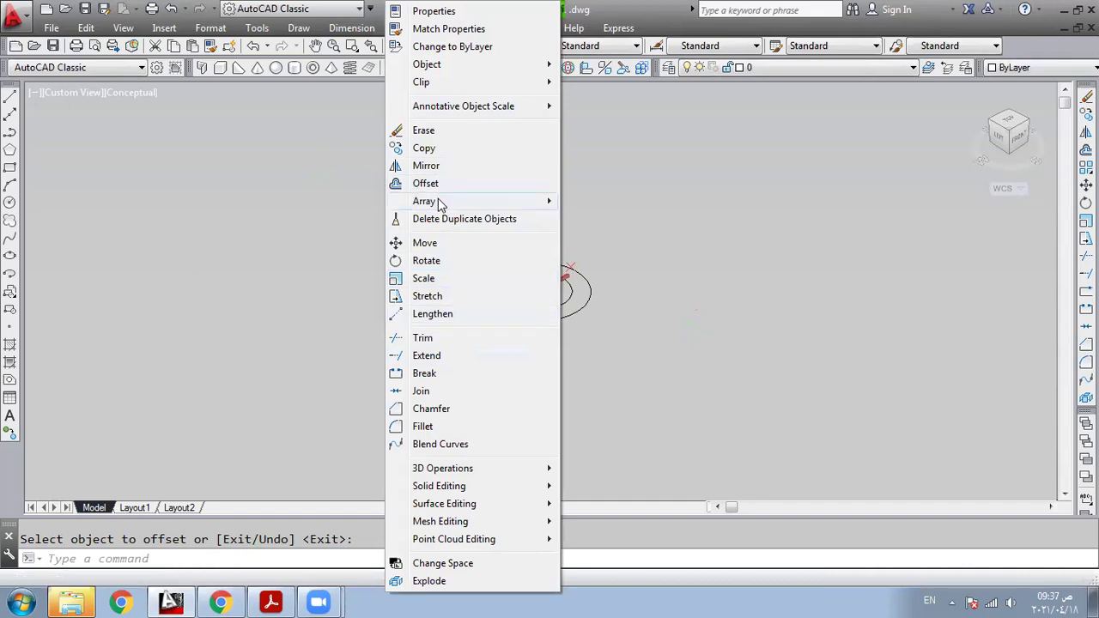
{"action": "mouse_move", "coordinate": [555, 200]}
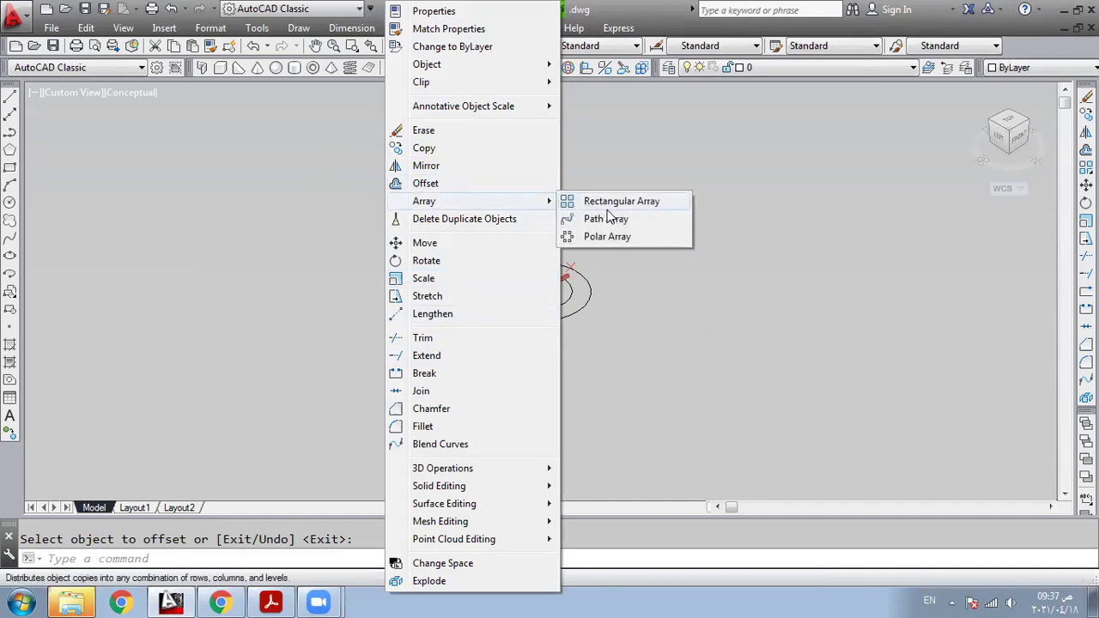
{"action": "left_click", "coordinate": [645, 239]}
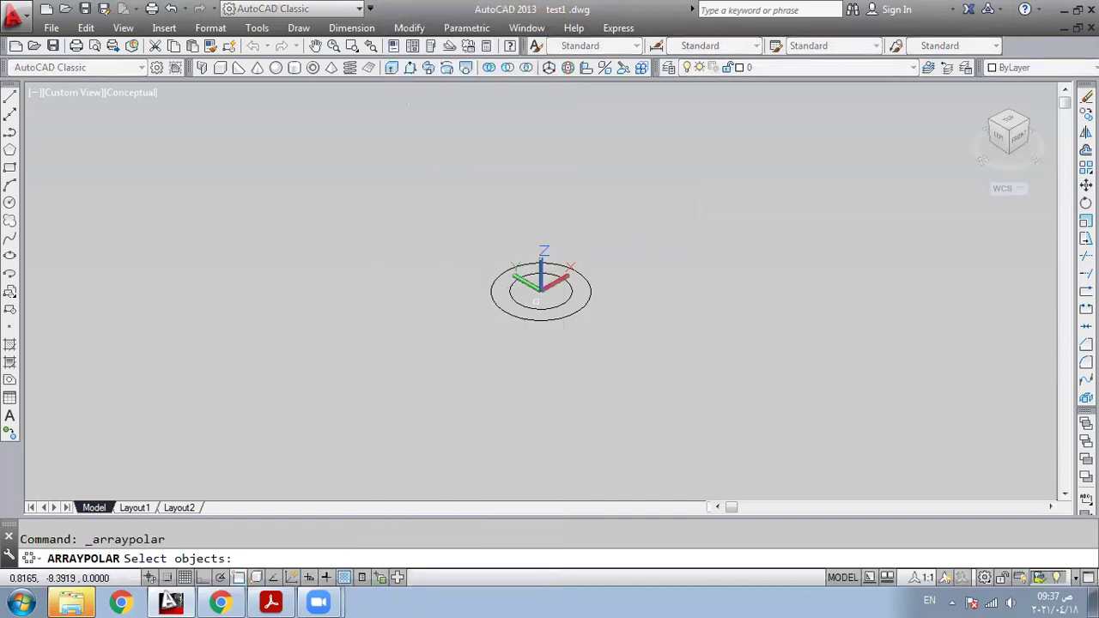
{"action": "left_click", "coordinate": [583, 306]}
{"action": "key", "text": "Return"}
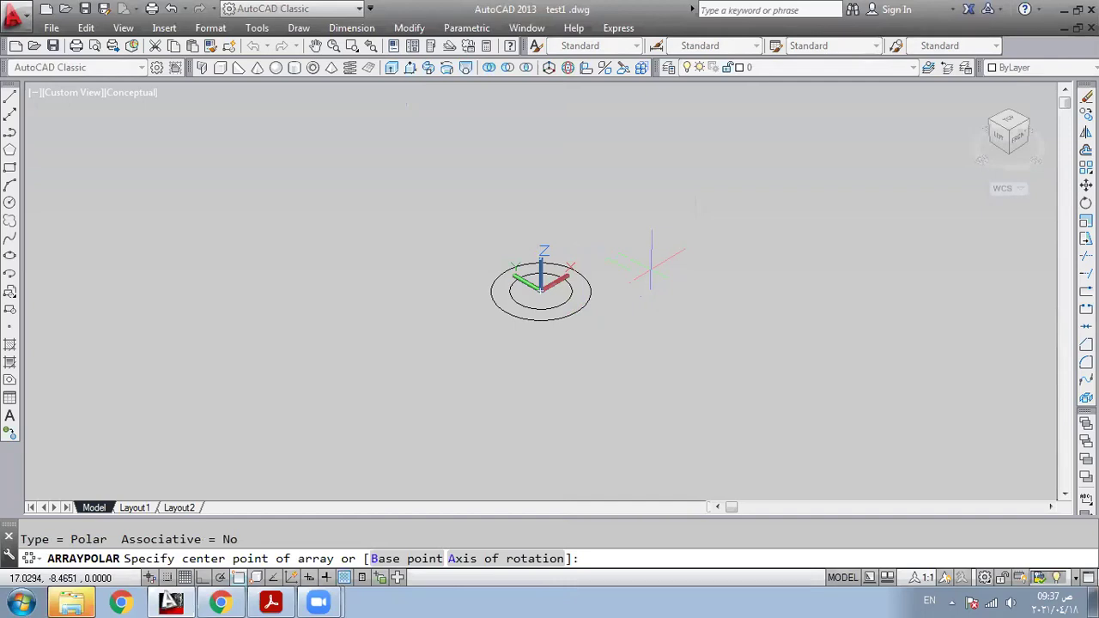
{"action": "type", "text": "250,"}
{"action": "key", "text": "BackSpace"}
{"action": "type", "text": ",0"}
{"action": "key", "text": "Return"}
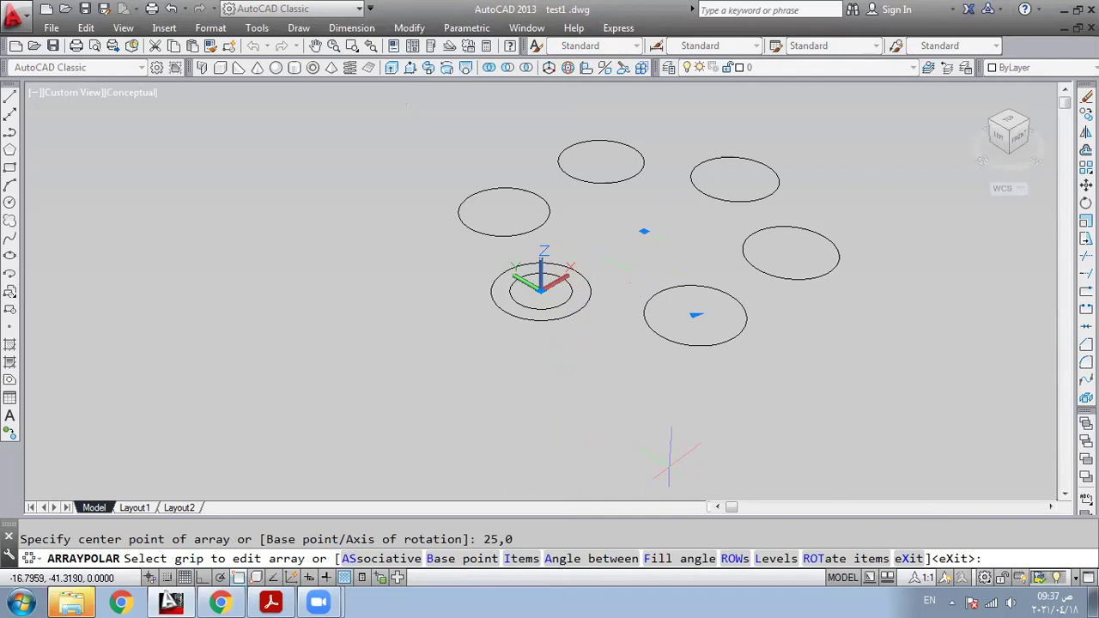
Try to set the polar array's angle between items to 90 degrees and finish the array.
{"action": "right_click", "coordinate": [757, 418]}
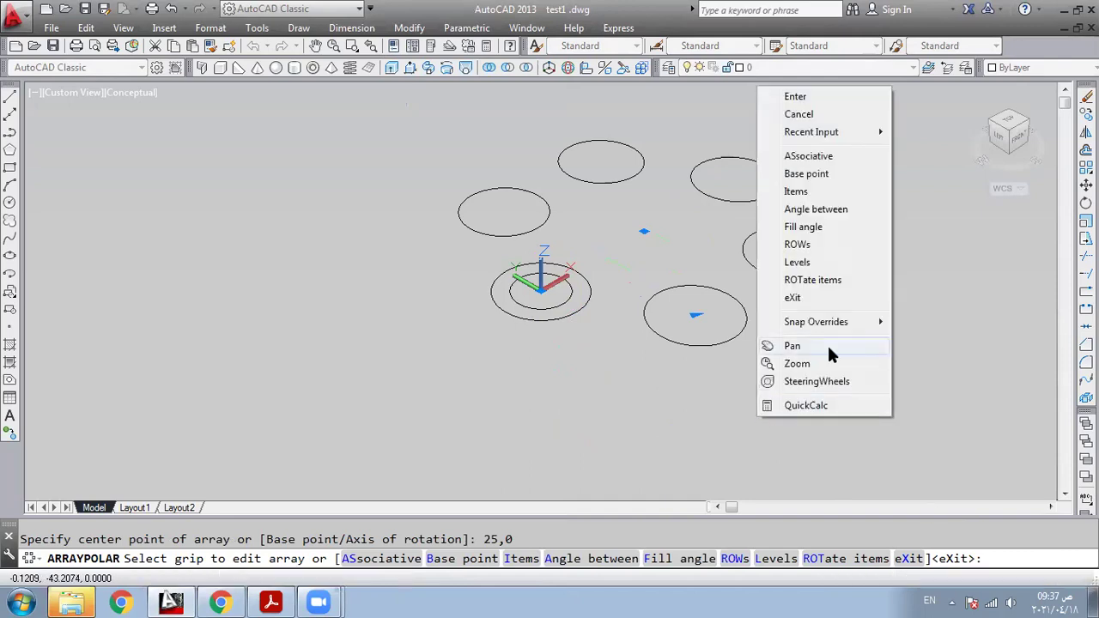
{"action": "left_click", "coordinate": [860, 212]}
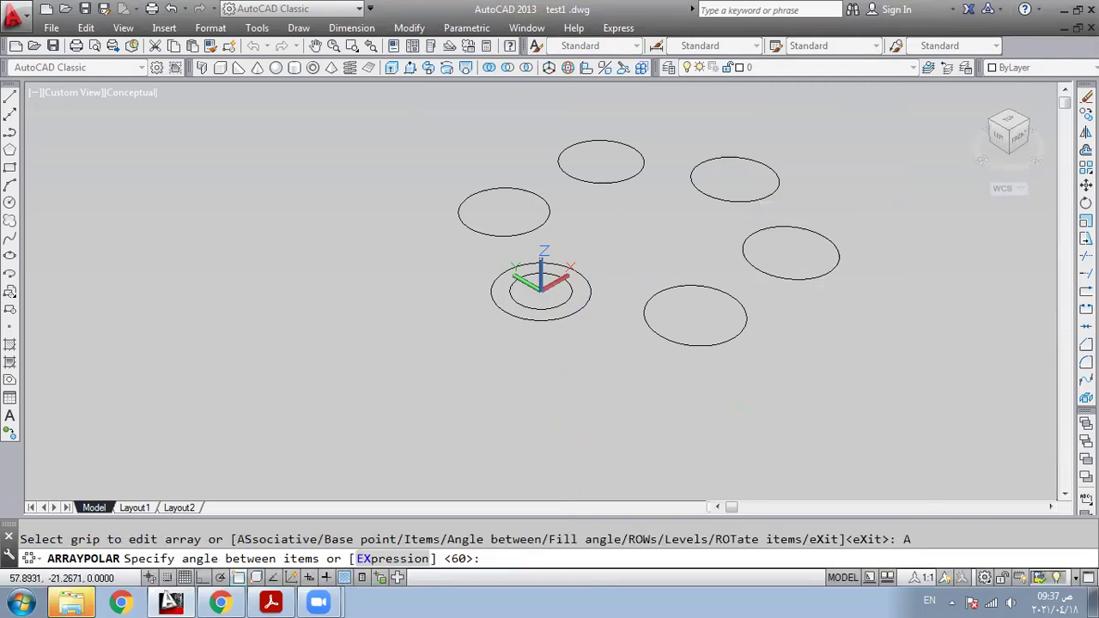
{"action": "type", "text": "90"}
{"action": "key", "text": "Return"}
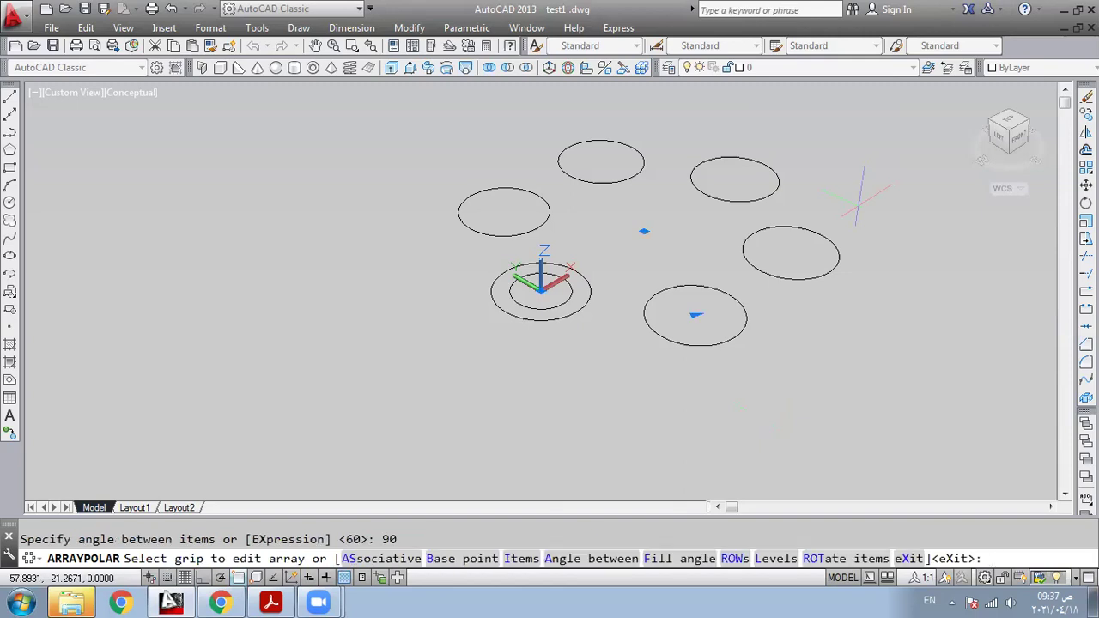
{"action": "key", "text": "Return"}
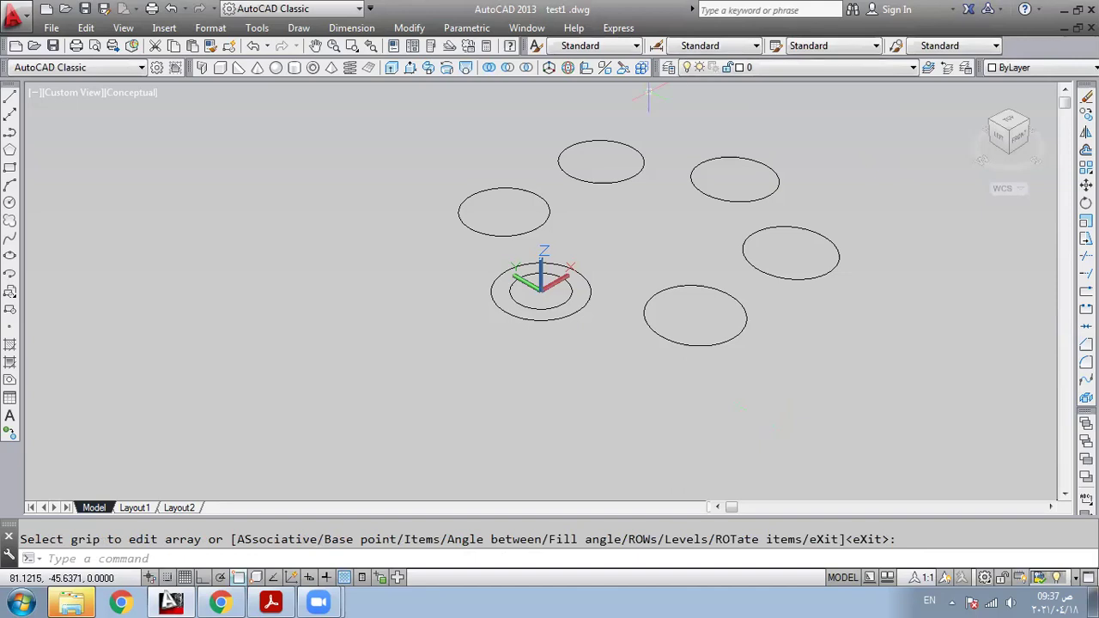
Erase all the arrayed and concentric circles from the drawing.
{"action": "left_click", "coordinate": [1086, 97]}
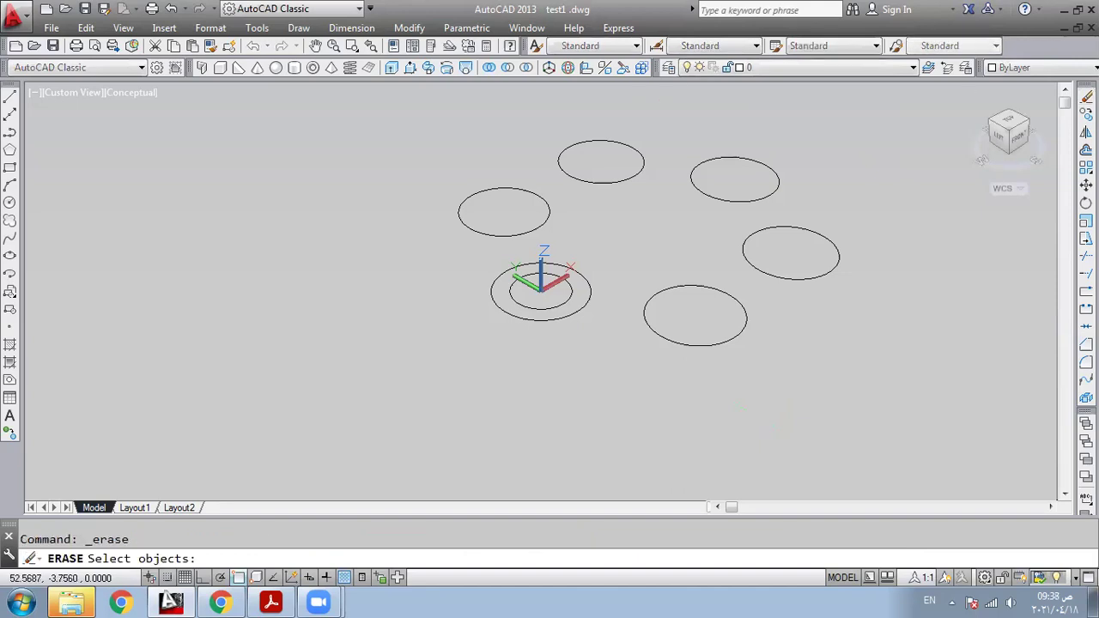
{"action": "left_click", "coordinate": [926, 136]}
{"action": "left_click", "coordinate": [275, 485]}
{"action": "key", "text": "Return"}
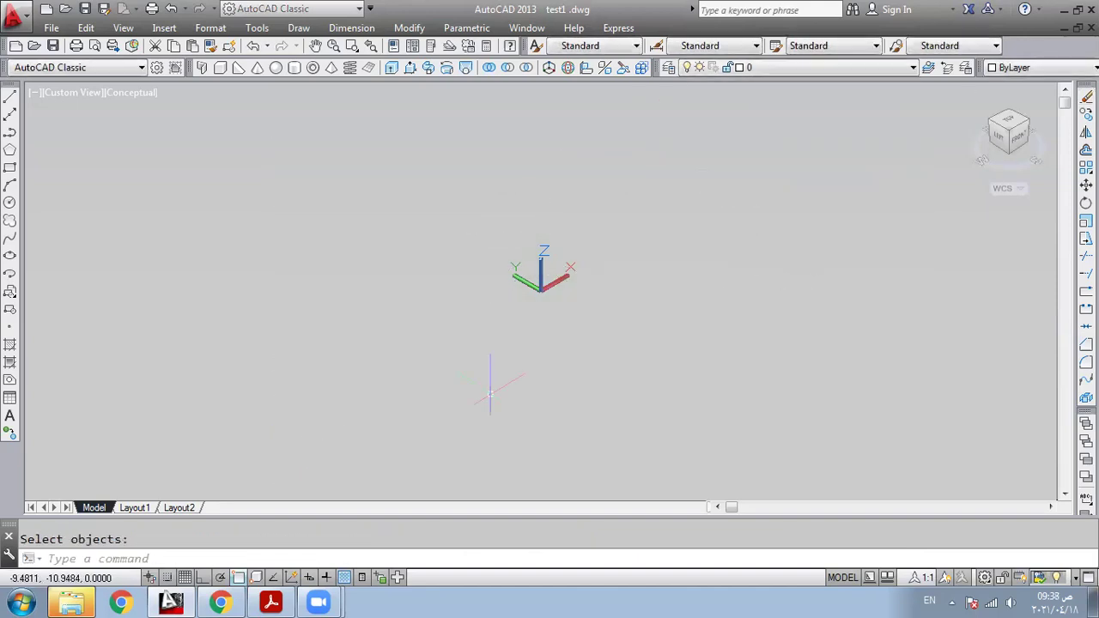
Draw a new circle with radius 5 centred at 0,0,0.
{"action": "left_click", "coordinate": [9, 203]}
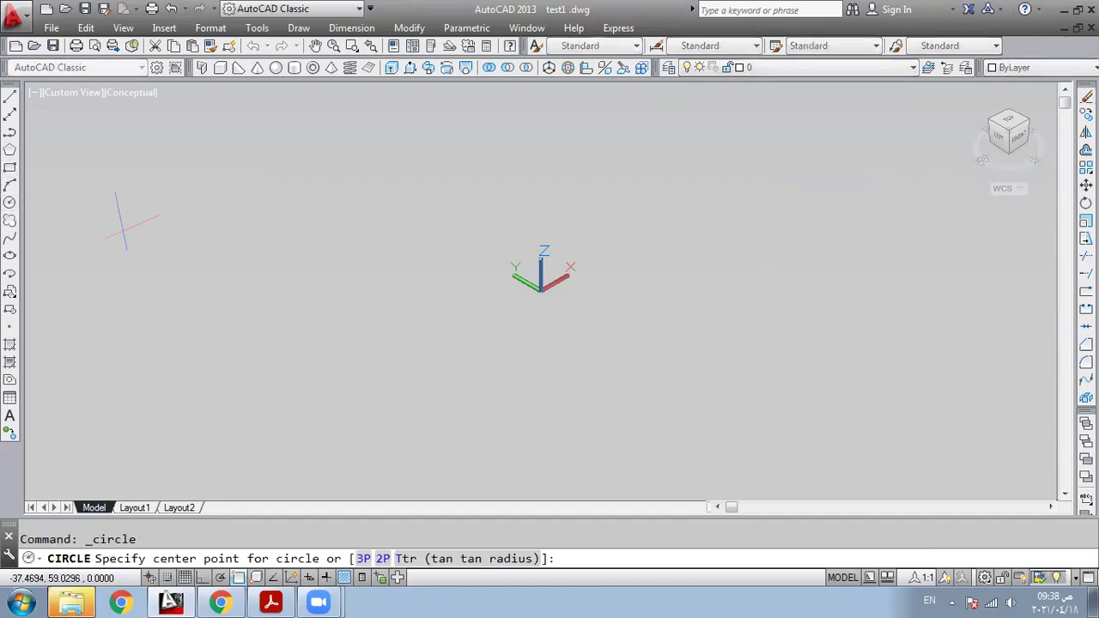
{"action": "type", "text": "0,0,0"}
{"action": "key", "text": "Return"}
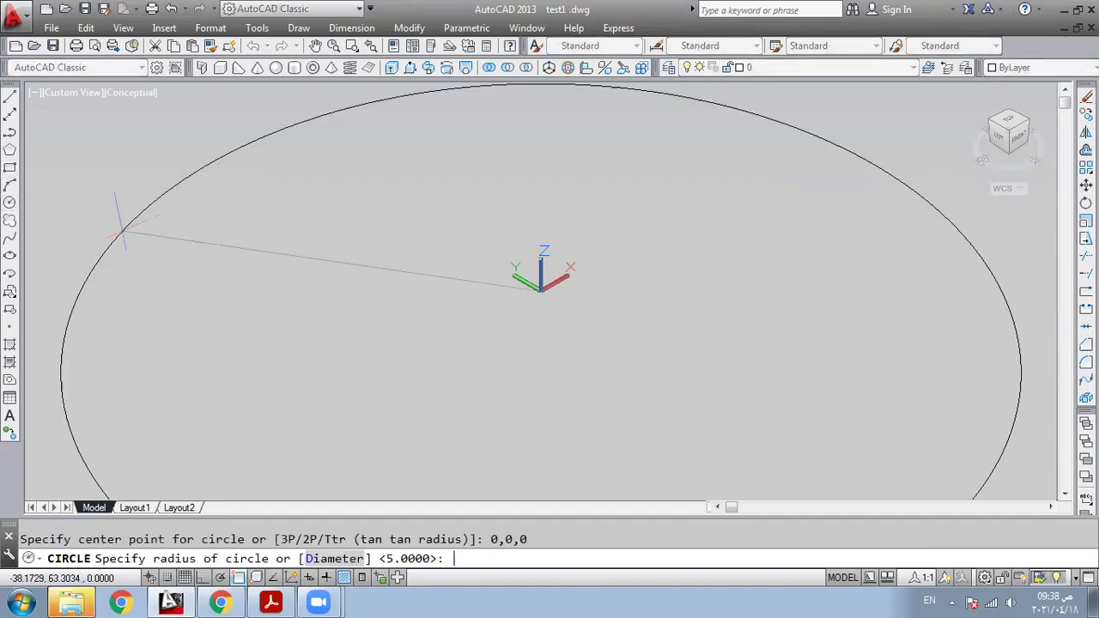
{"action": "type", "text": "5"}
{"action": "key", "text": "Return"}
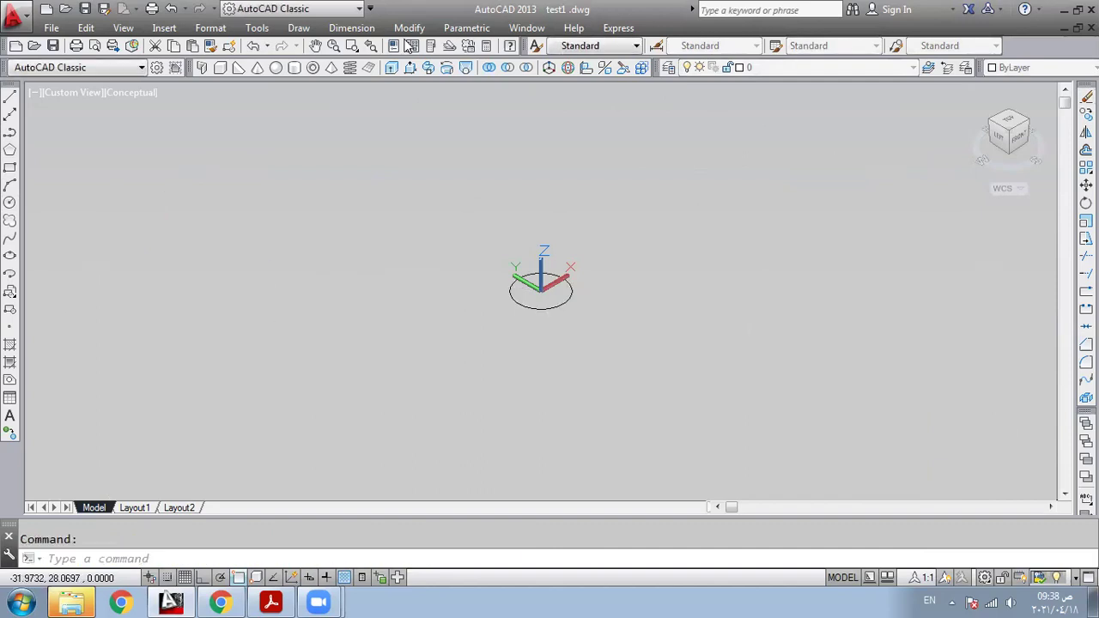
Create a polar array of the radius 5 circle around the centre point 25,0.
{"action": "left_click", "coordinate": [409, 27]}
{"action": "mouse_move", "coordinate": [470, 208]}
{"action": "left_click", "coordinate": [607, 237]}
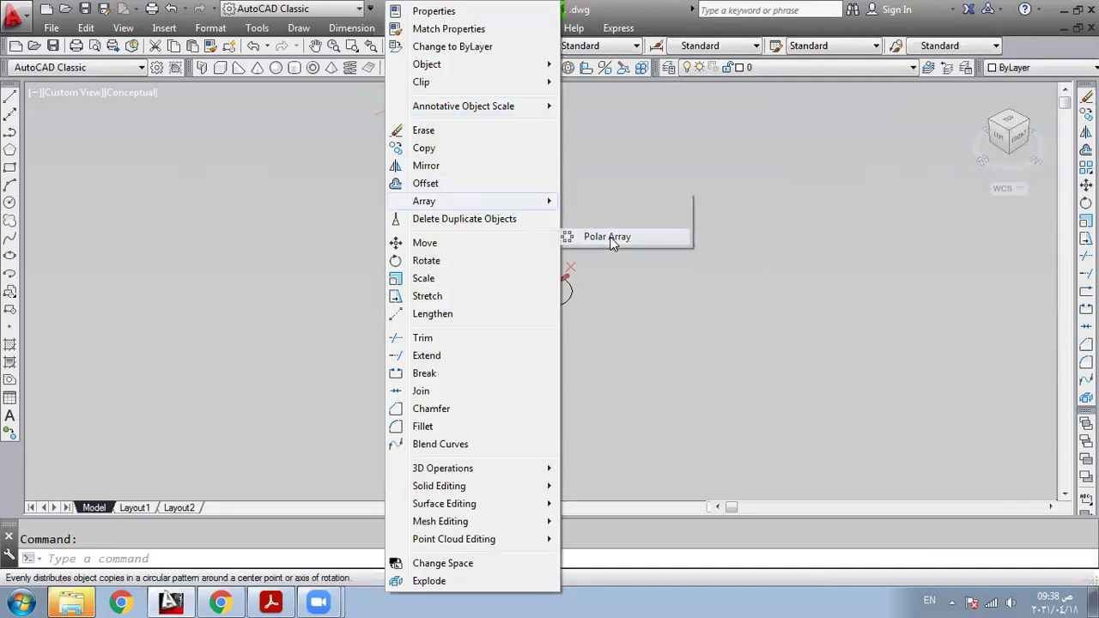
{"action": "left_click", "coordinate": [570, 296]}
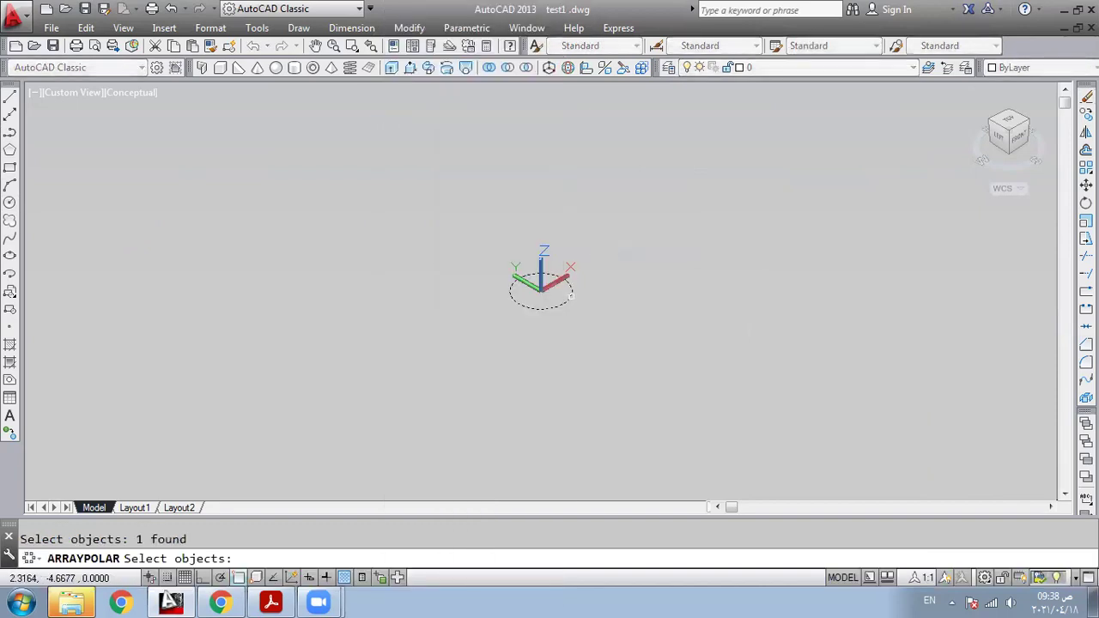
{"action": "key", "text": "Return"}
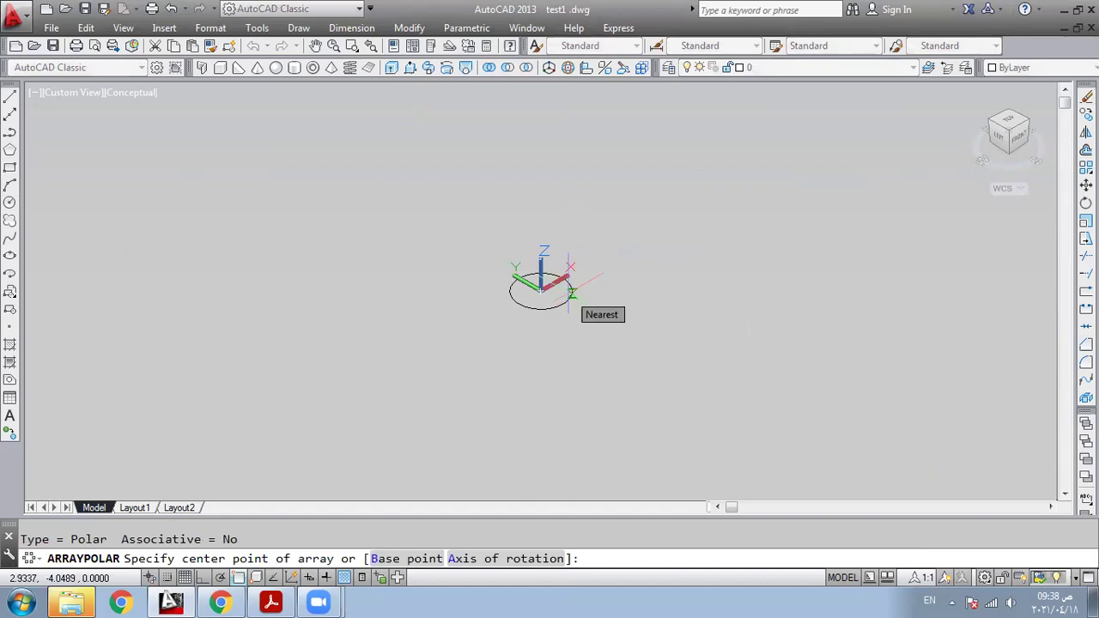
{"action": "type", "text": "250,"}
{"action": "key", "text": "BackSpace"}
{"action": "type", "text": ",0"}
{"action": "key", "text": "Return"}
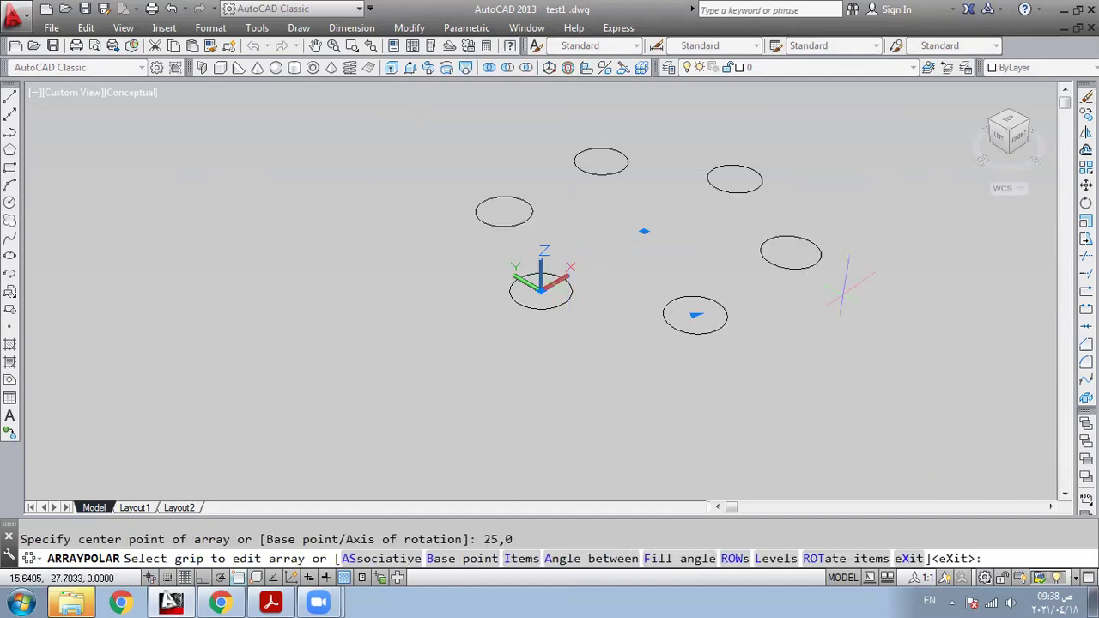
Try to set the polar array's angle between items to 360 degrees.
{"action": "right_click", "coordinate": [807, 466]}
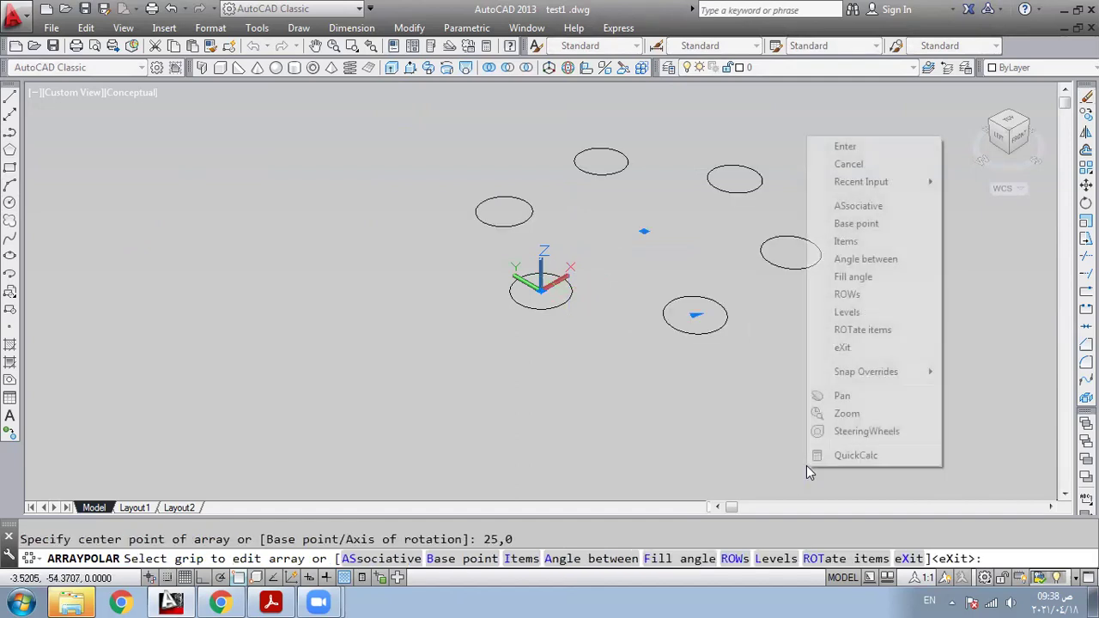
{"action": "left_click", "coordinate": [893, 267]}
{"action": "type", "text": "360"}
{"action": "key", "text": "Return"}
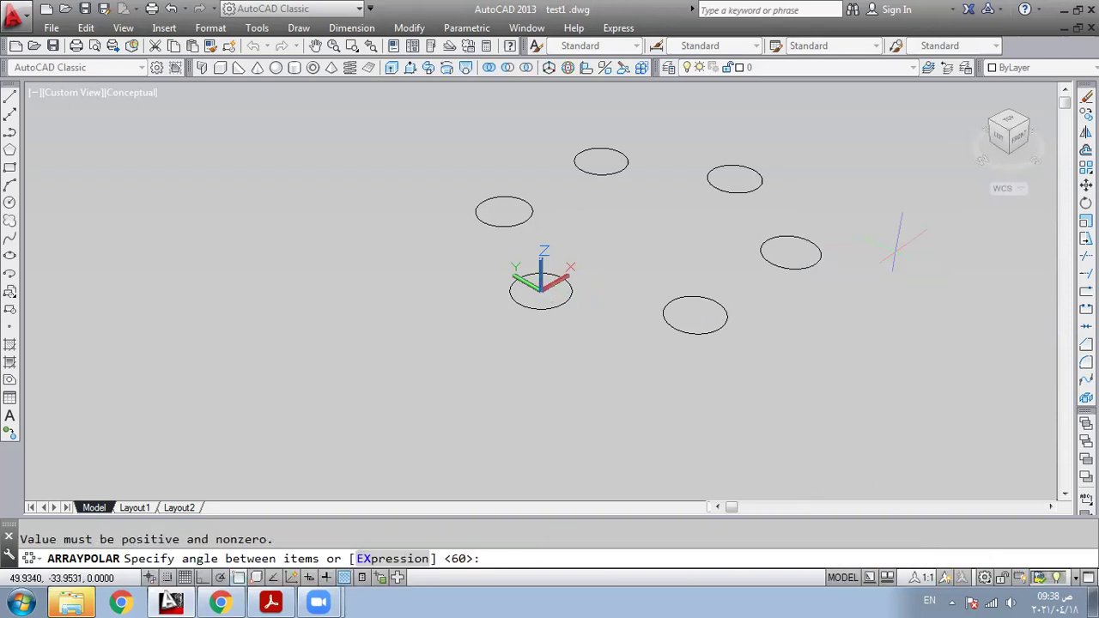
{"action": "key", "text": "Return"}
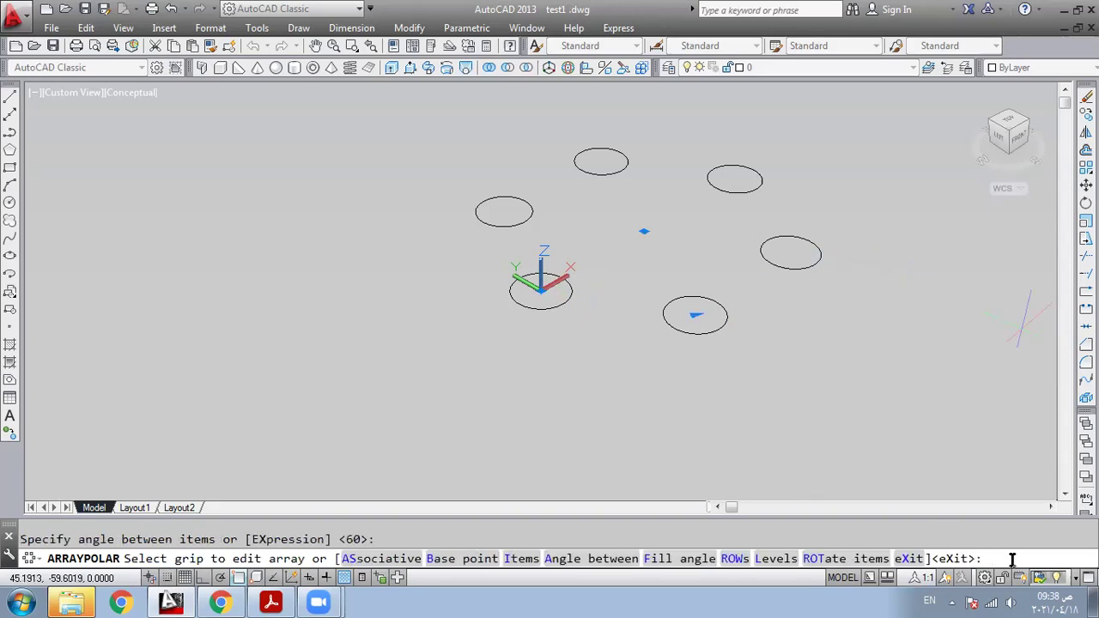
Set the polar array's number of items to 4 and finish the array.
{"action": "right_click", "coordinate": [942, 455]}
{"action": "left_click", "coordinate": [1002, 232]}
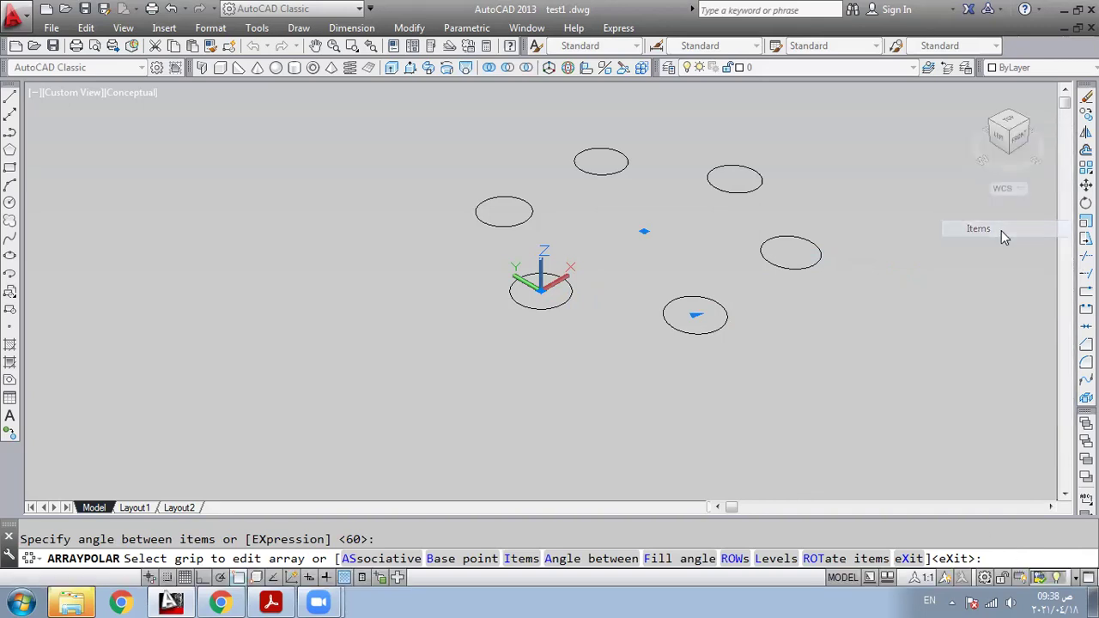
{"action": "type", "text": "4"}
{"action": "key", "text": "Return"}
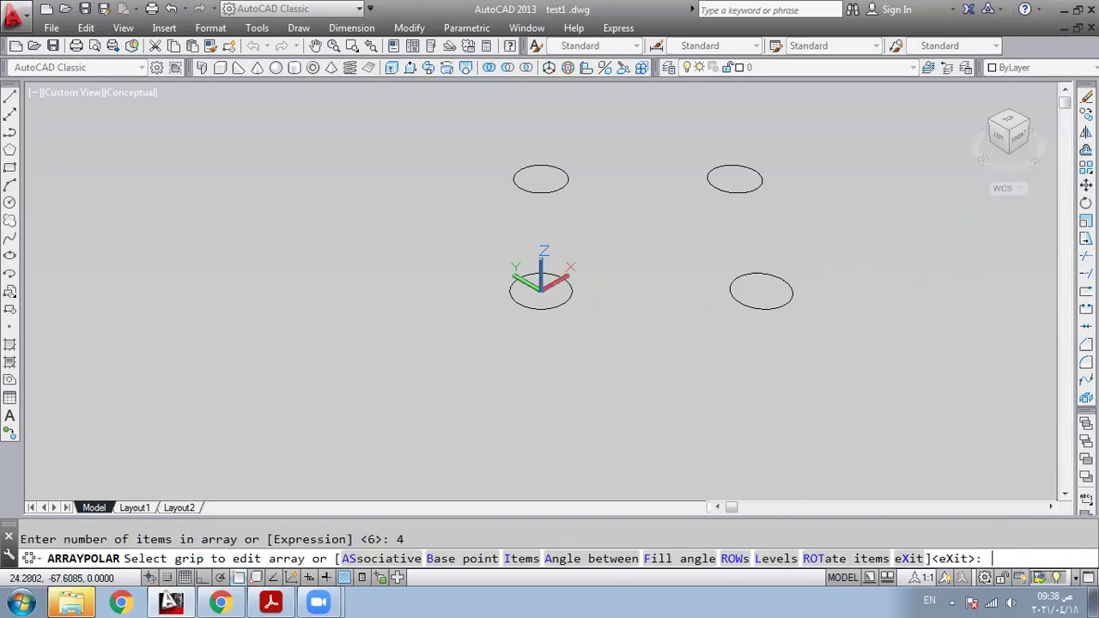
{"action": "key", "text": "Return"}
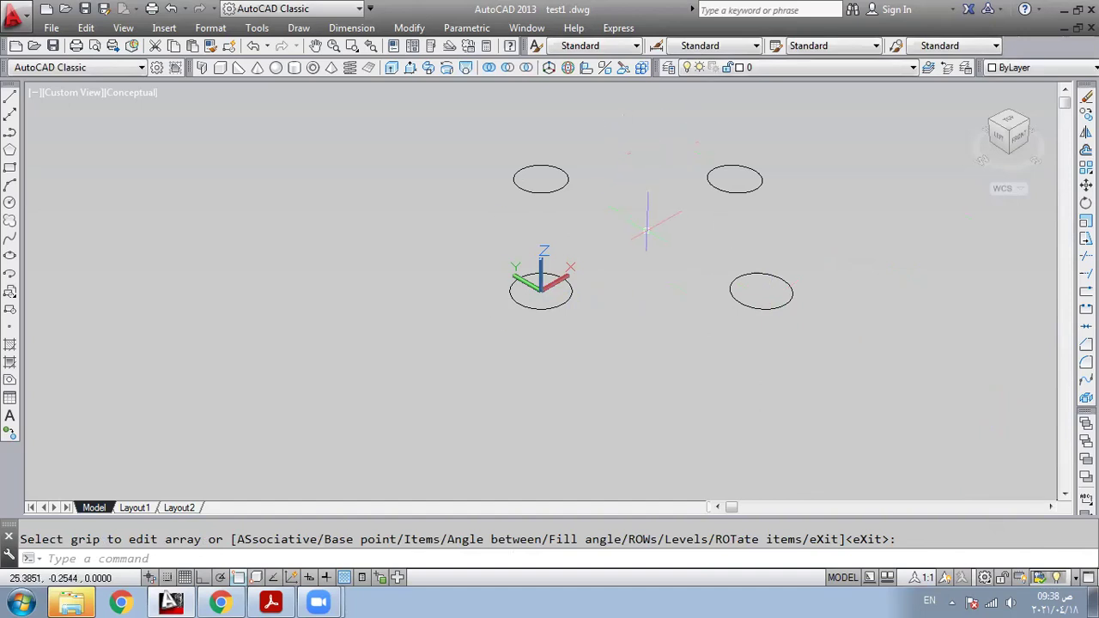
Erase all the circles of the polar array from the drawing.
{"action": "left_click", "coordinate": [410, 28]}
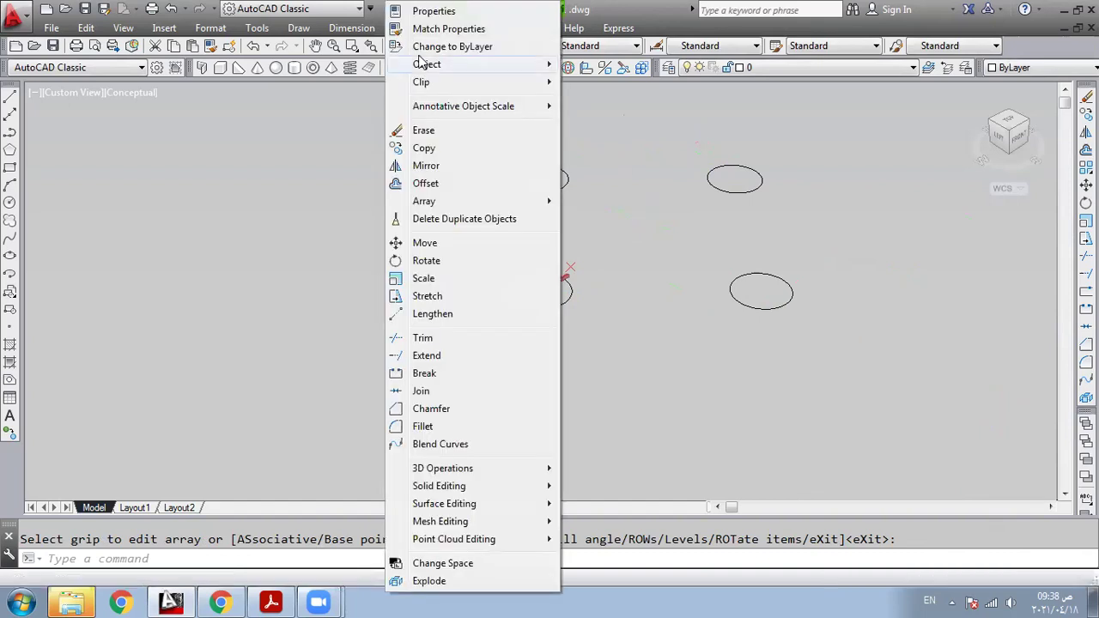
{"action": "mouse_move", "coordinate": [429, 65]}
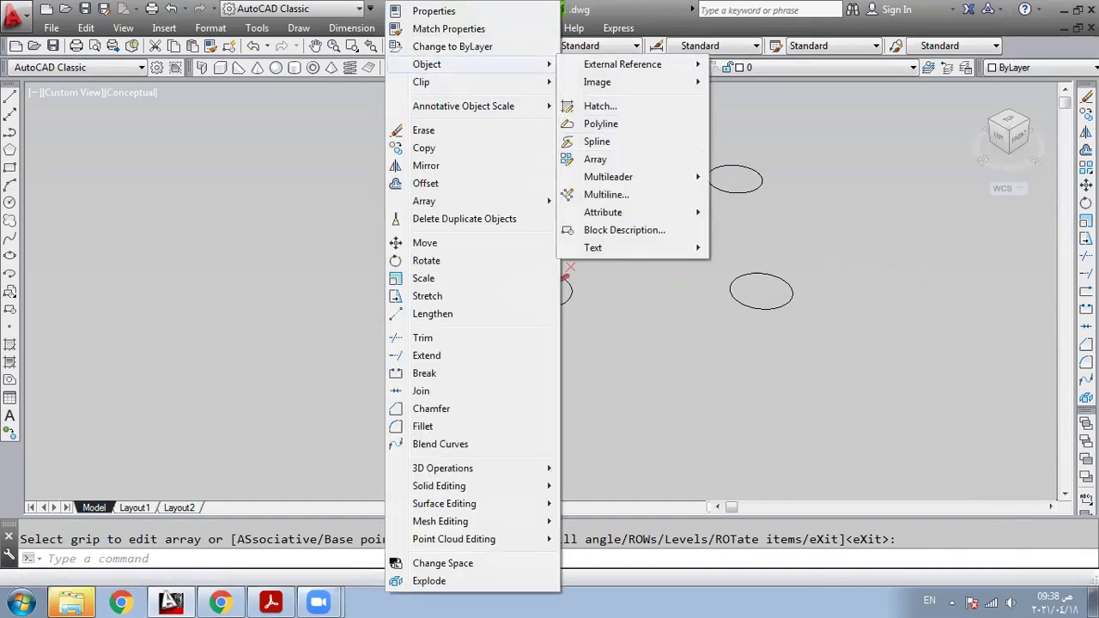
{"action": "left_click", "coordinate": [423, 130]}
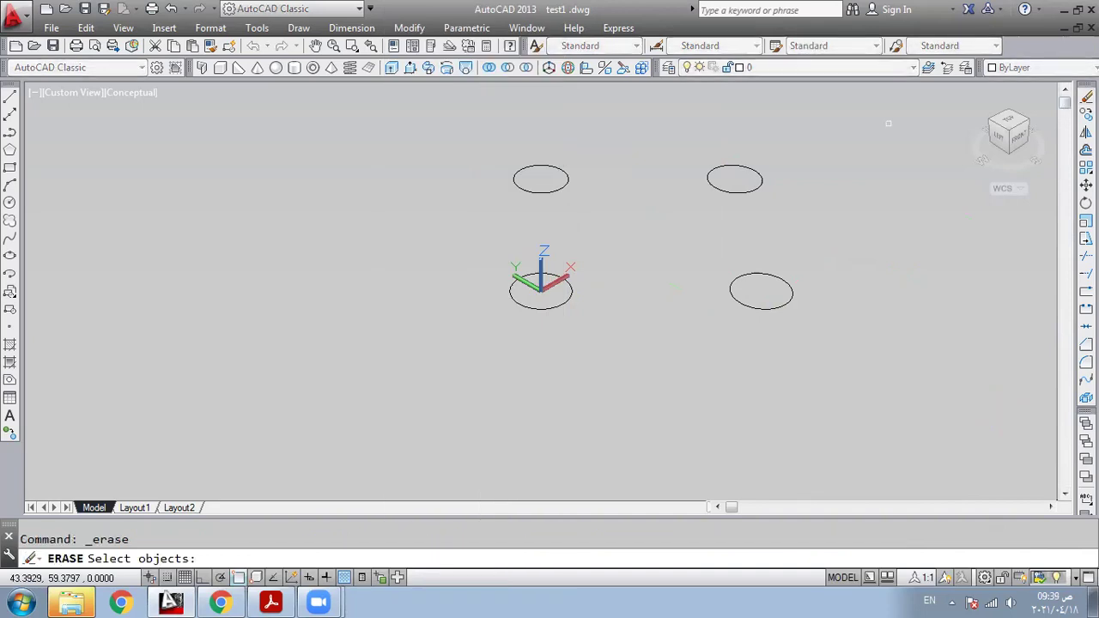
{"action": "left_click", "coordinate": [387, 112]}
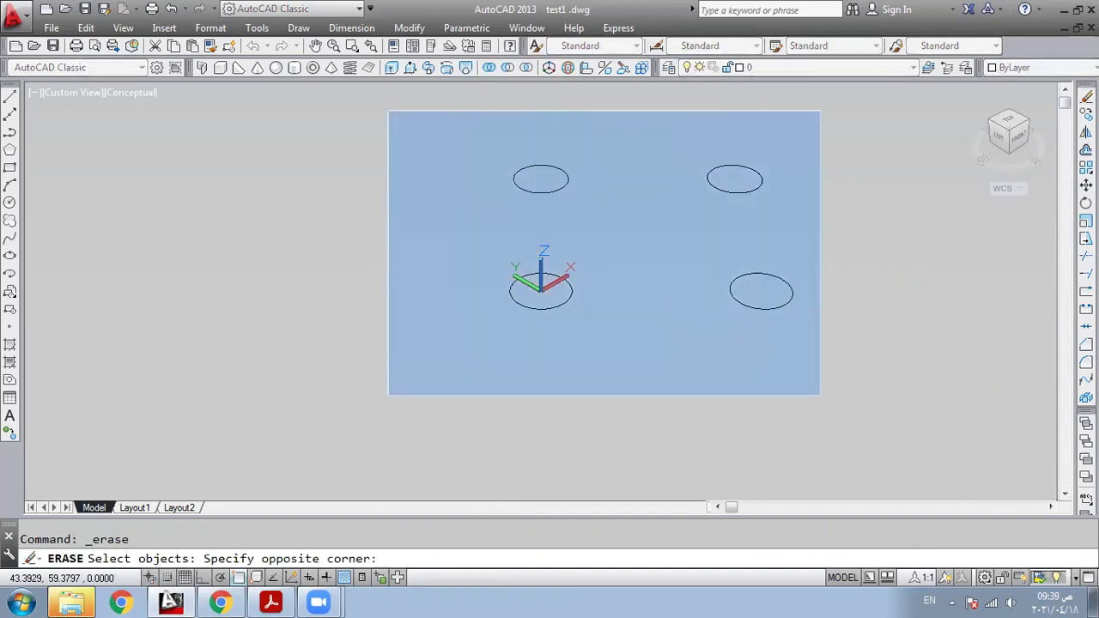
{"action": "left_click", "coordinate": [855, 396]}
{"action": "key", "text": "Return"}
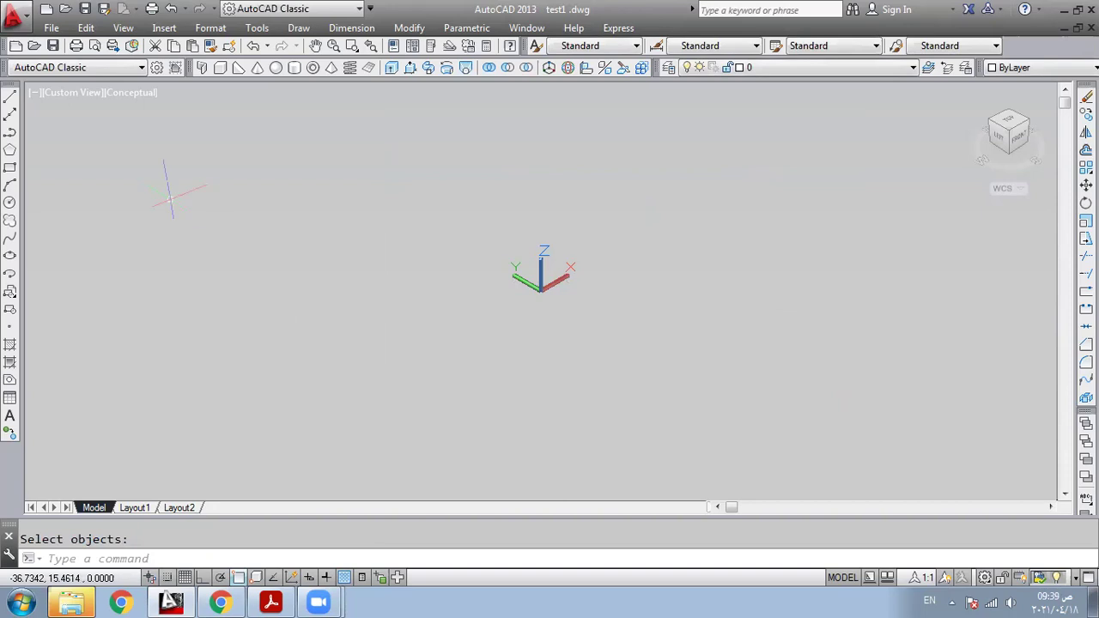
Draw a rectangle from corner 0,0 to opposite corner 30,15.
{"action": "left_click", "coordinate": [10, 168]}
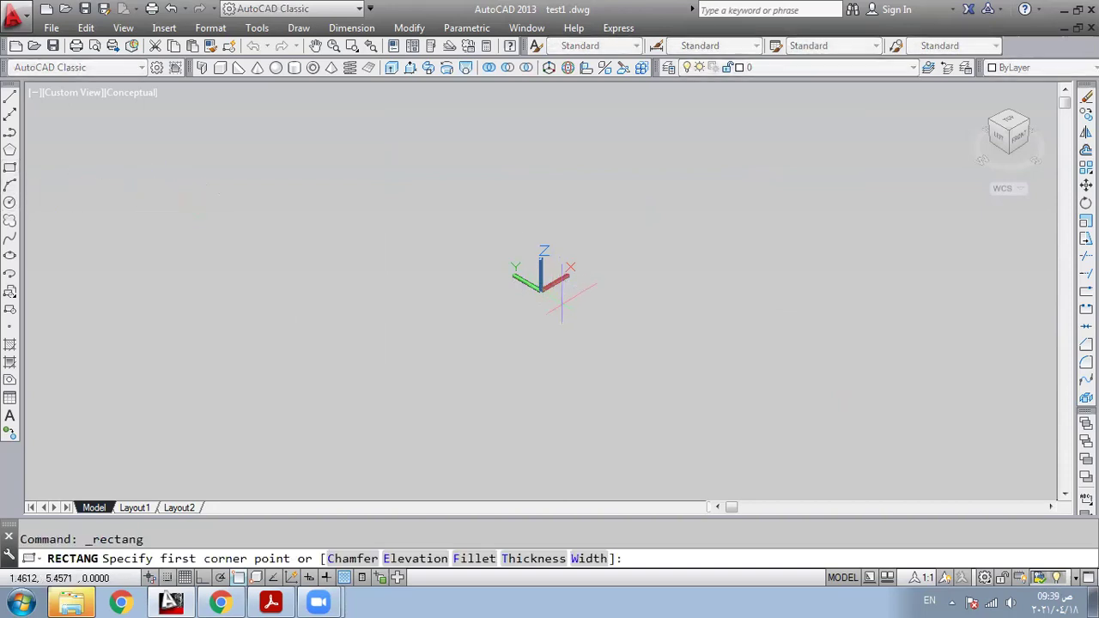
{"action": "type", "text": "0,0"}
{"action": "key", "text": "Return"}
{"action": "type", "text": "30,15"}
{"action": "key", "text": "Return"}
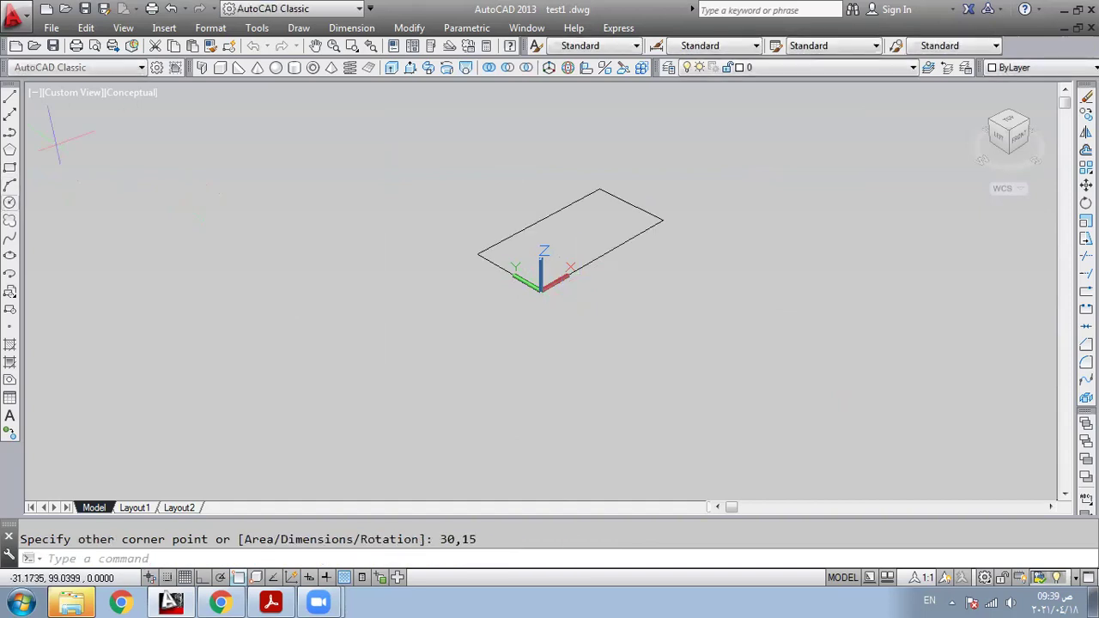
Draw a circle with radius 7.5 centred at 0,7.5 on the midpoint of the rectangle's short edge.
{"action": "left_click", "coordinate": [9, 203]}
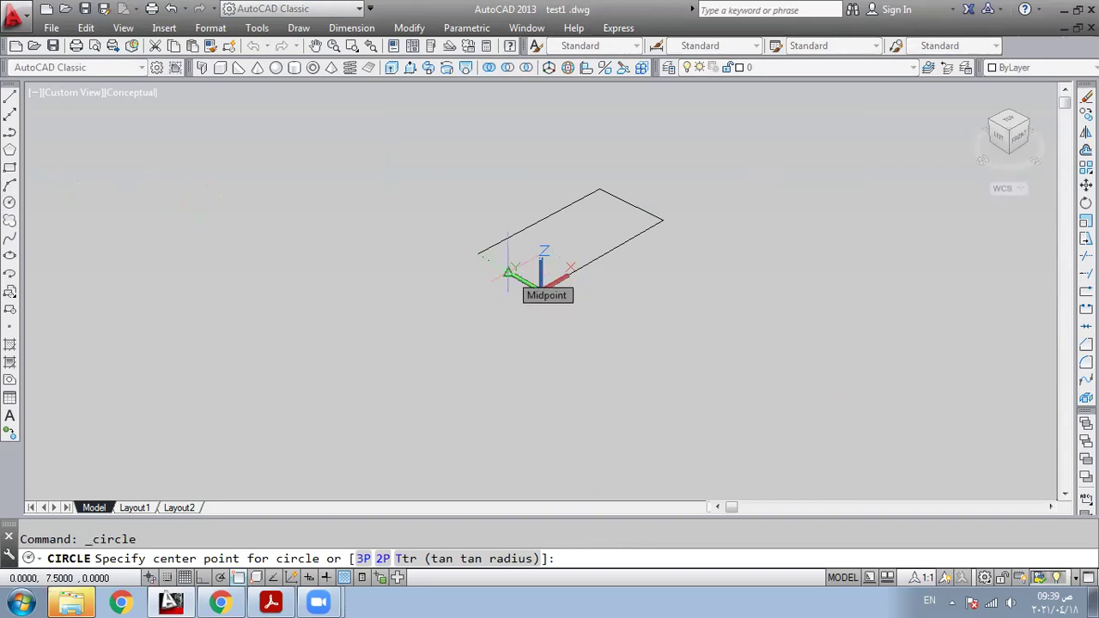
{"action": "type", "text": "0,7.5"}
{"action": "key", "text": "Return"}
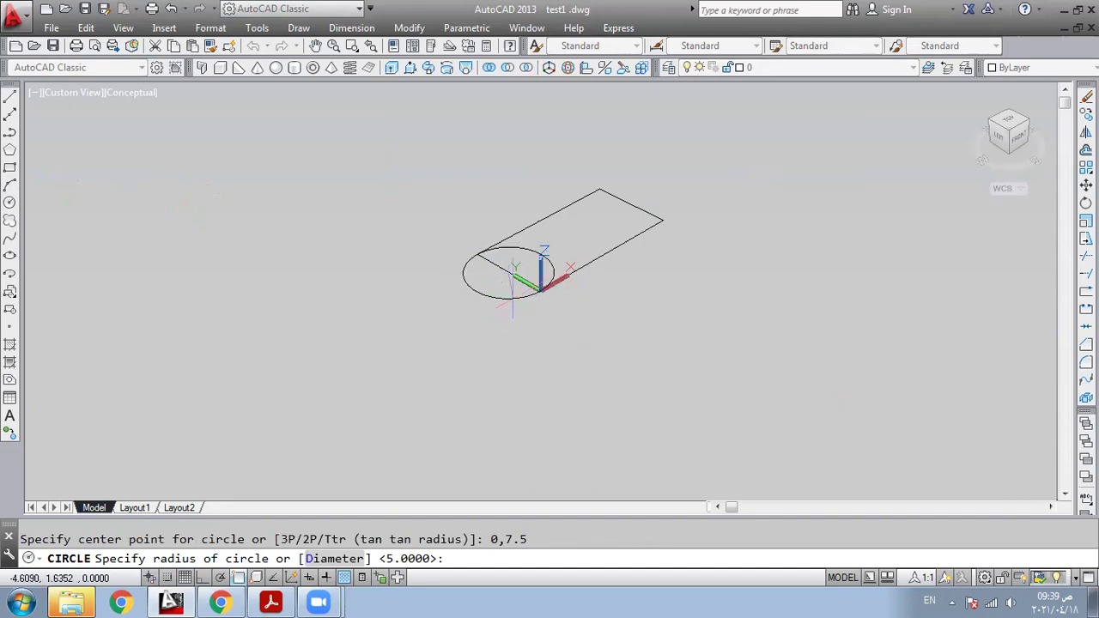
{"action": "type", "text": "7.5"}
{"action": "key", "text": "Return"}
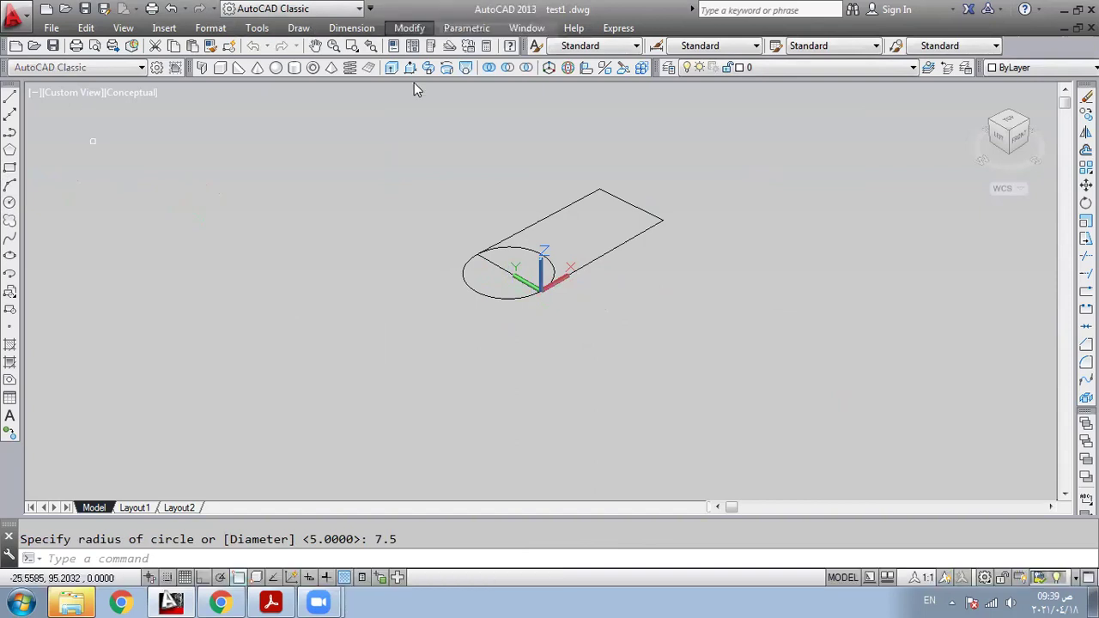
Trim away the circle's half inside the rectangle and the rectangle's short edge crossing the circle, using both objects as cutting edges.
{"action": "left_click", "coordinate": [410, 28]}
{"action": "left_click", "coordinate": [434, 28]}
{"action": "left_click", "coordinate": [404, 29]}
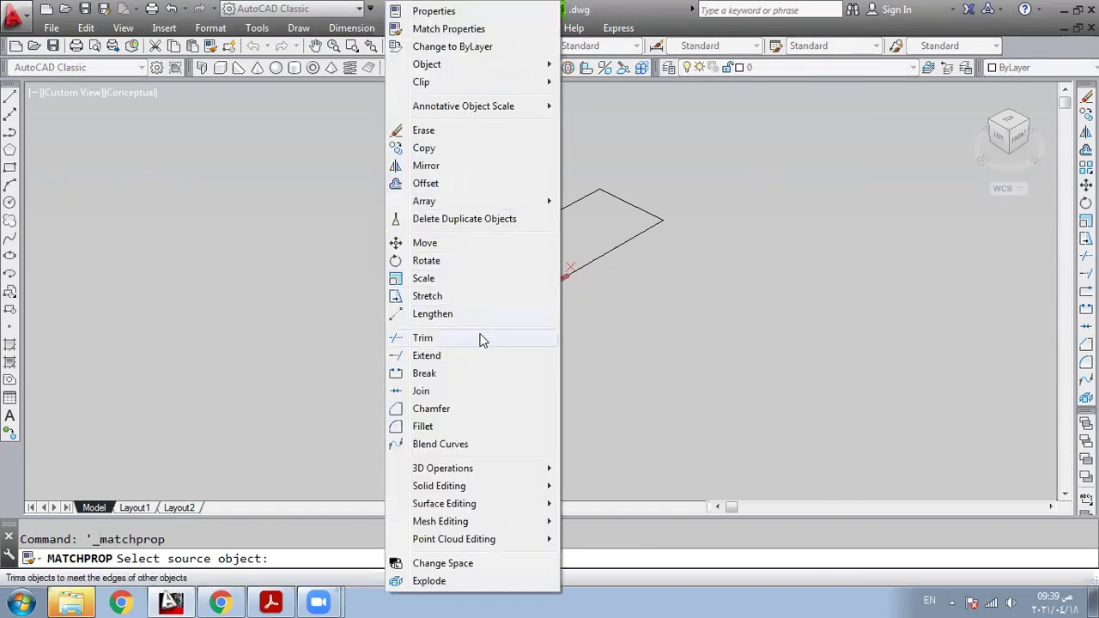
{"action": "left_click", "coordinate": [481, 338]}
{"action": "left_click", "coordinate": [322, 85]}
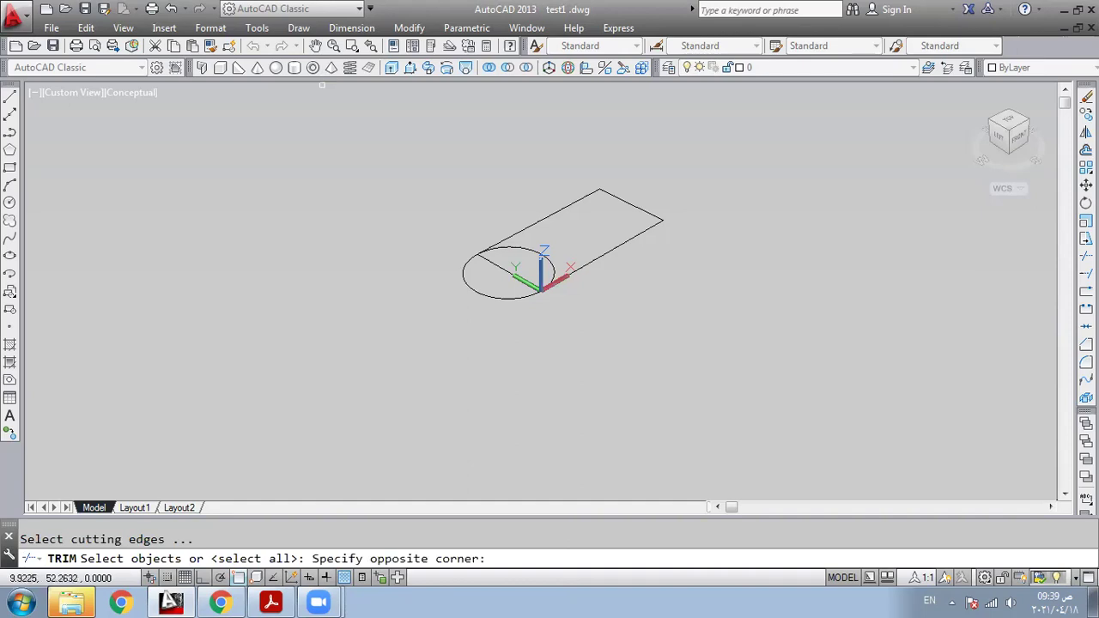
{"action": "left_click", "coordinate": [746, 378]}
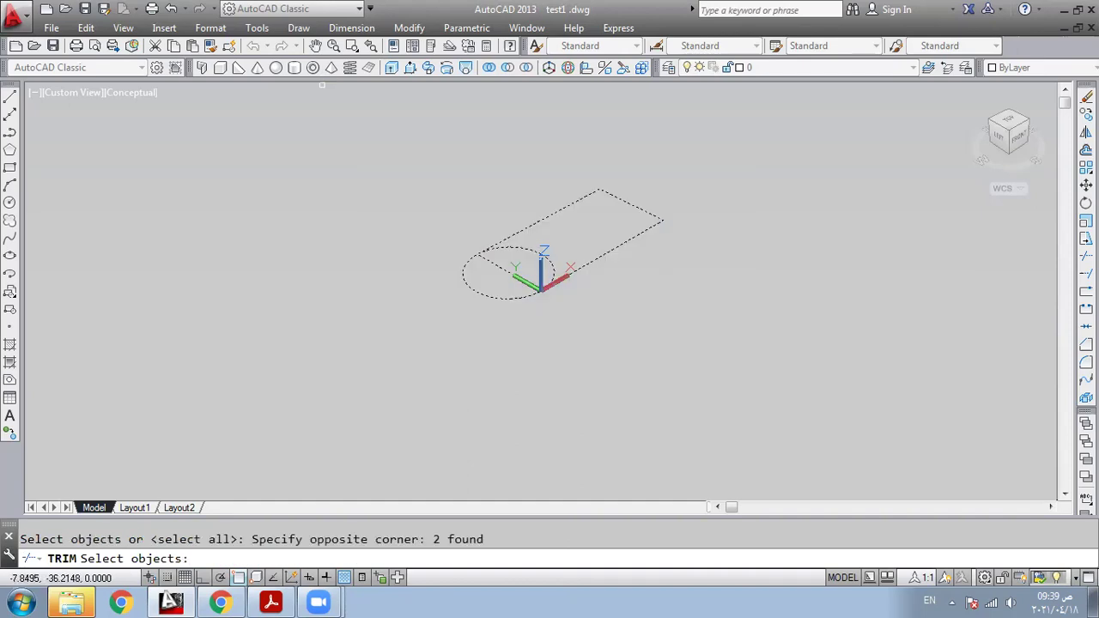
{"action": "key", "text": "Return"}
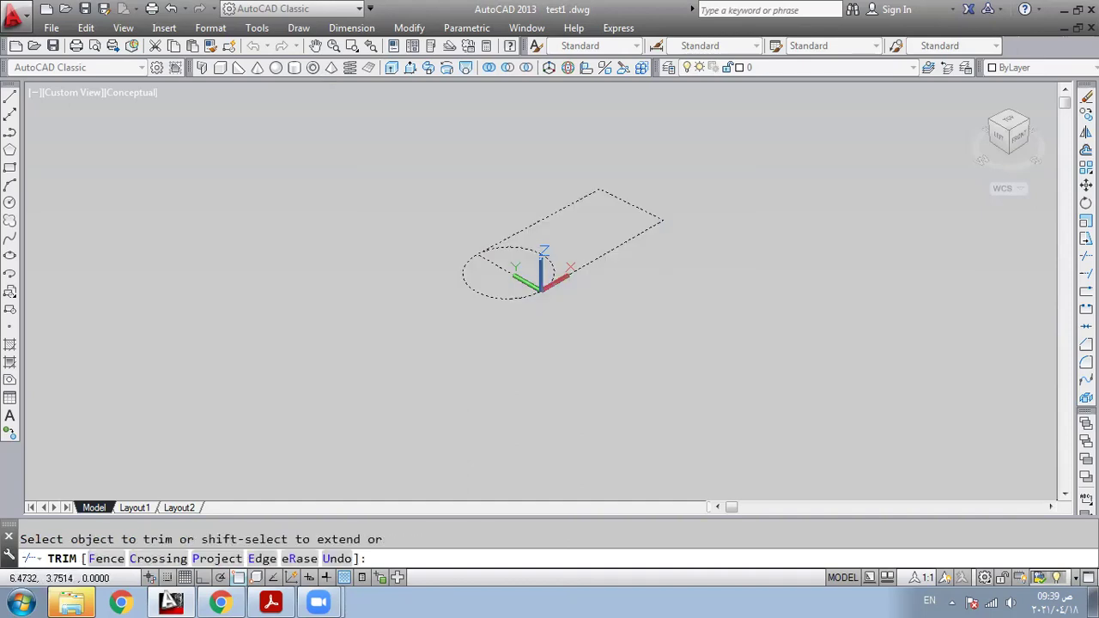
{"action": "left_click", "coordinate": [531, 251]}
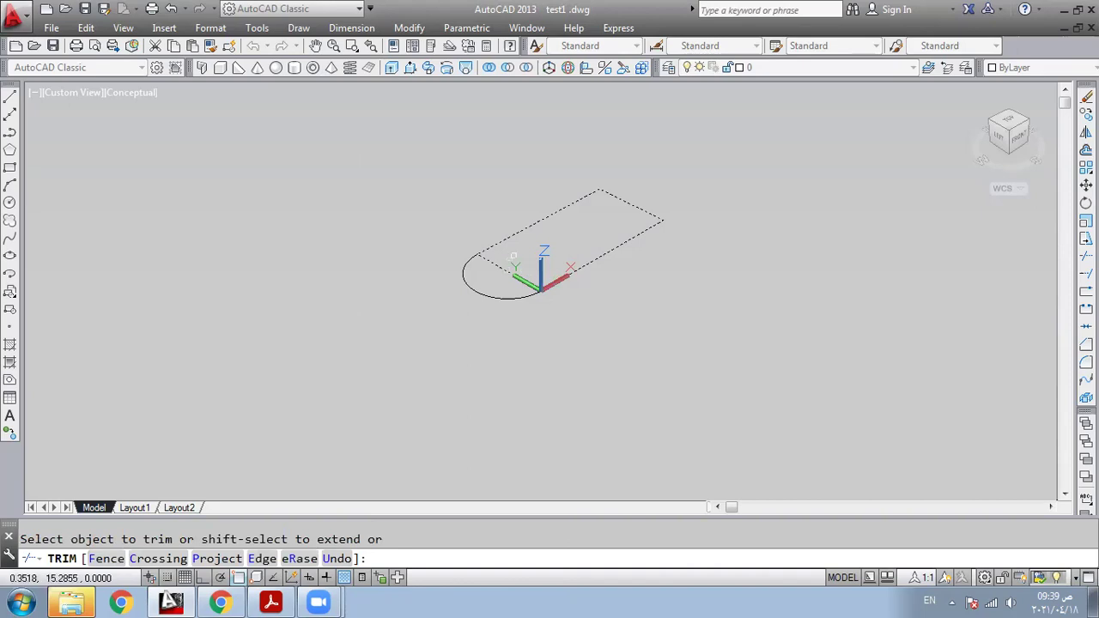
{"action": "left_click", "coordinate": [505, 270]}
{"action": "key", "text": "Return"}
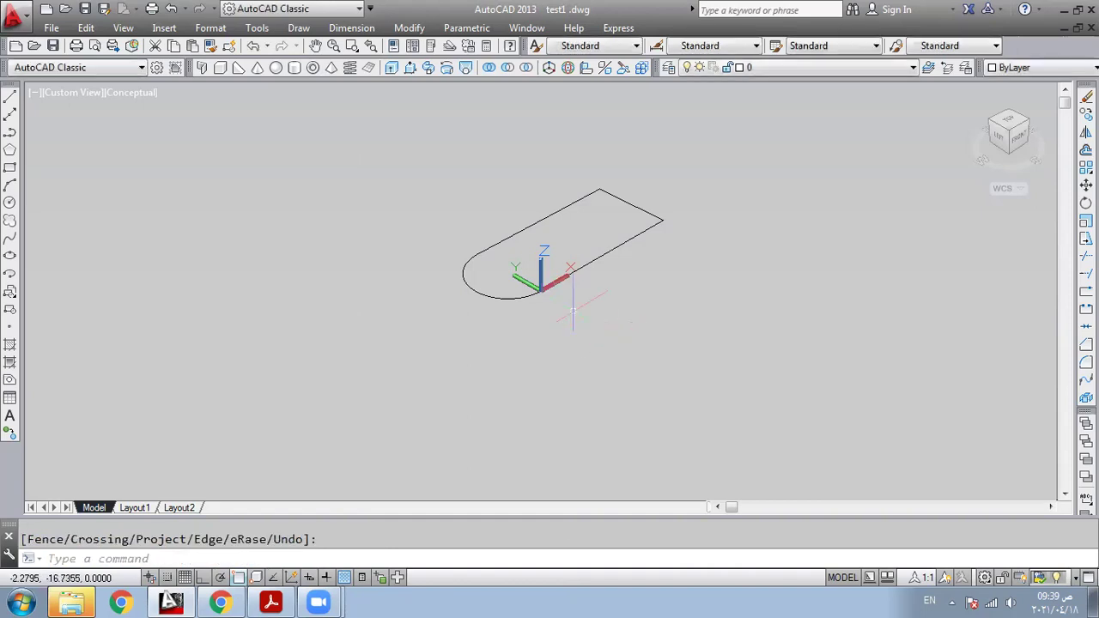
{"action": "key", "text": "Escape"}
Join the open rectangle outline and the remaining arc into one polyline, and check the result by selecting it.
{"action": "left_click", "coordinate": [589, 264]}
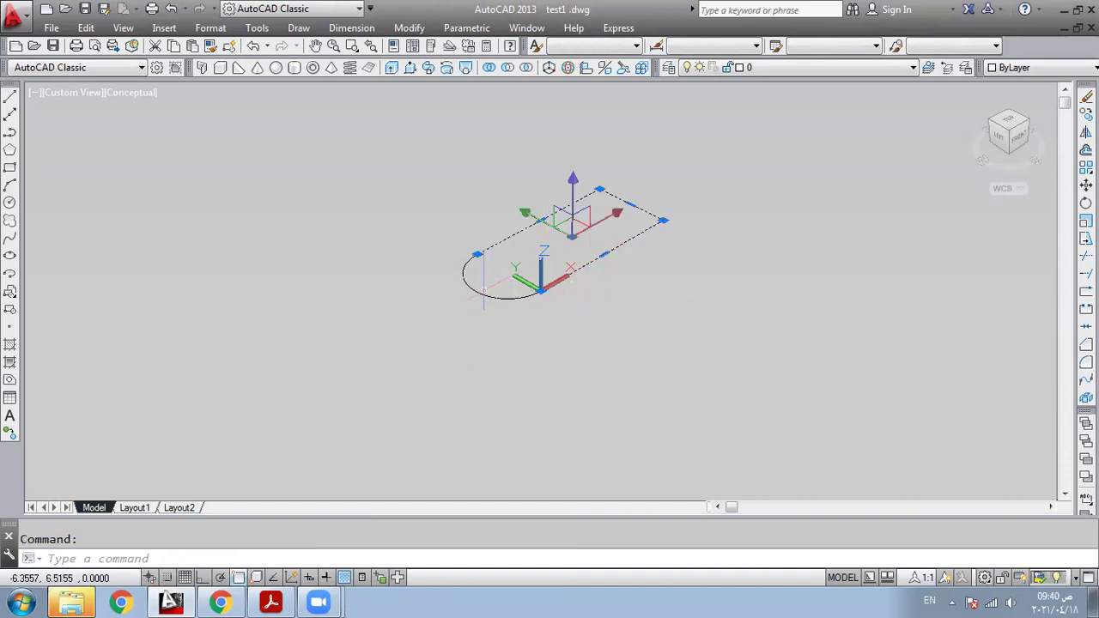
{"action": "key", "text": "Escape"}
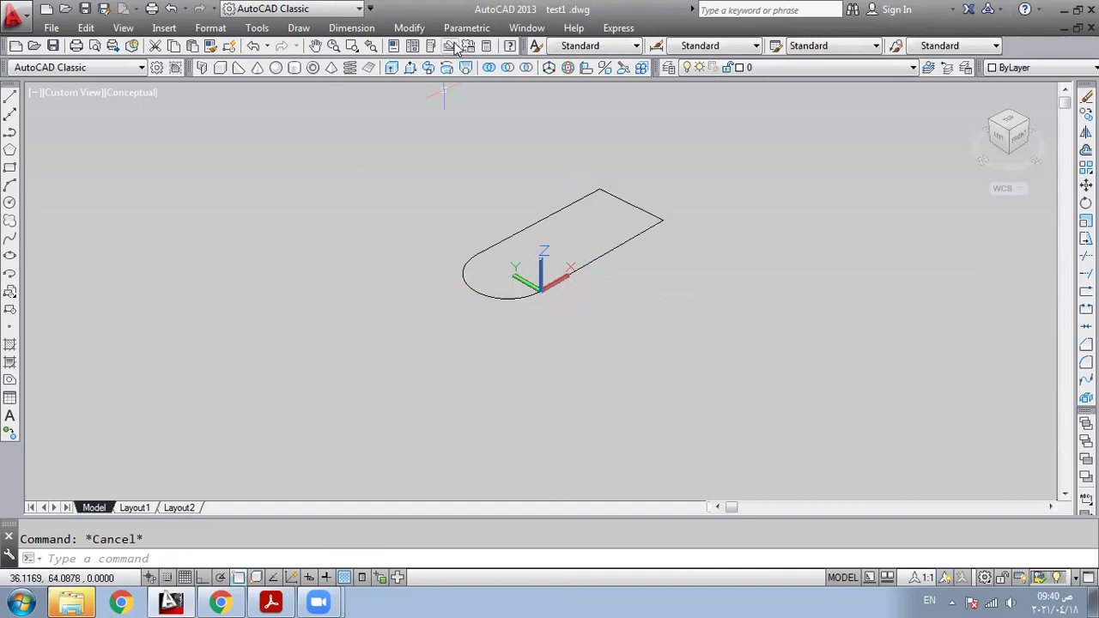
{"action": "left_click", "coordinate": [408, 28]}
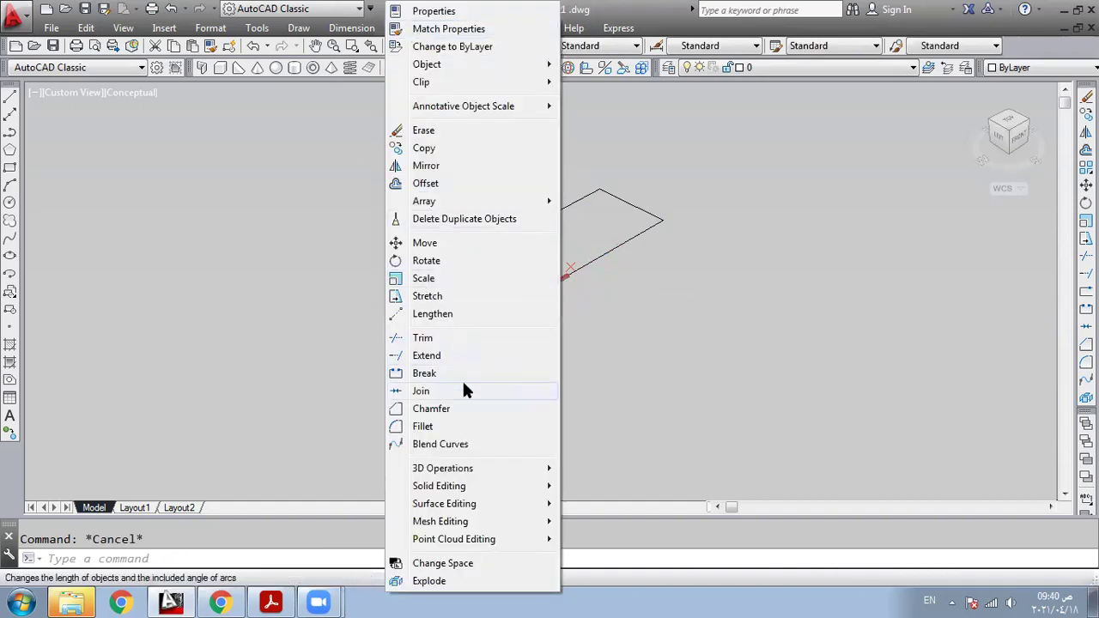
{"action": "key", "text": "Escape"}
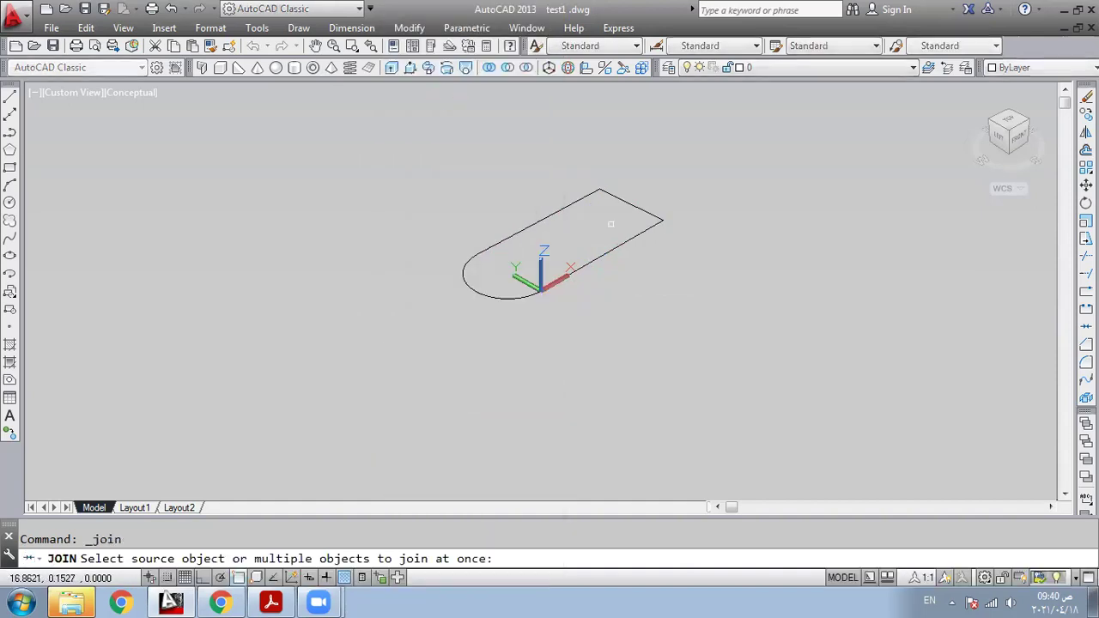
{"action": "left_click", "coordinate": [517, 297]}
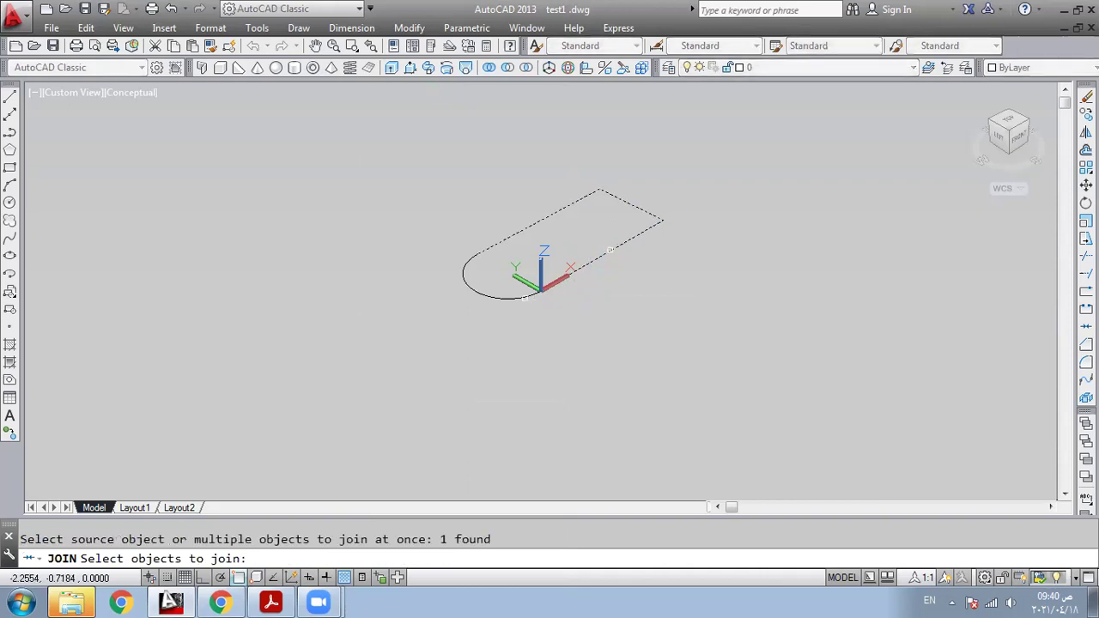
{"action": "left_click", "coordinate": [512, 297]}
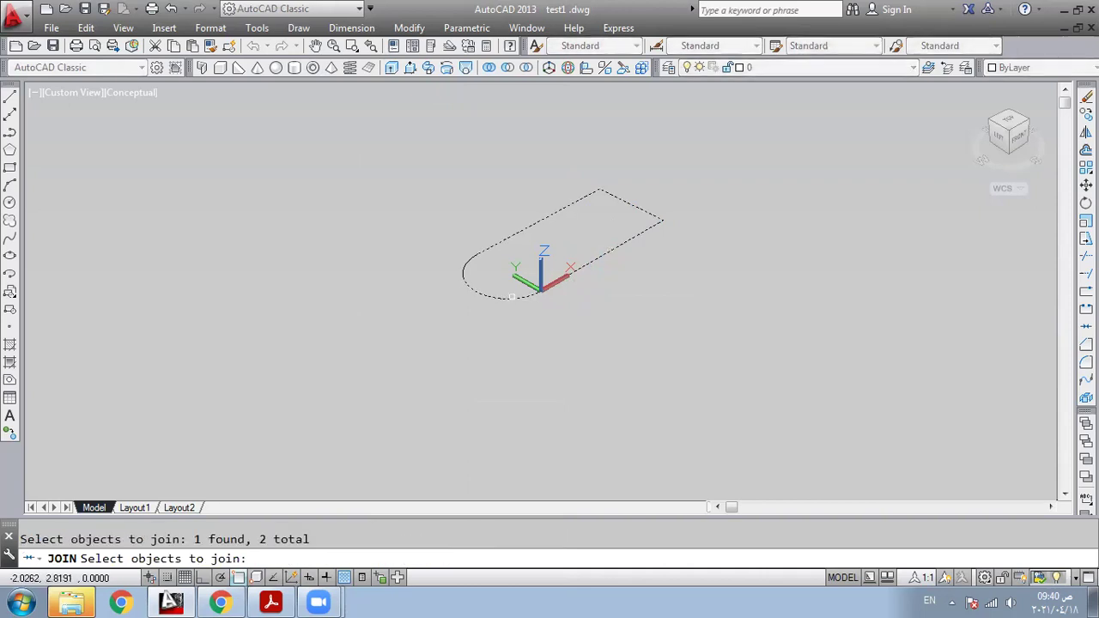
{"action": "key", "text": "Return"}
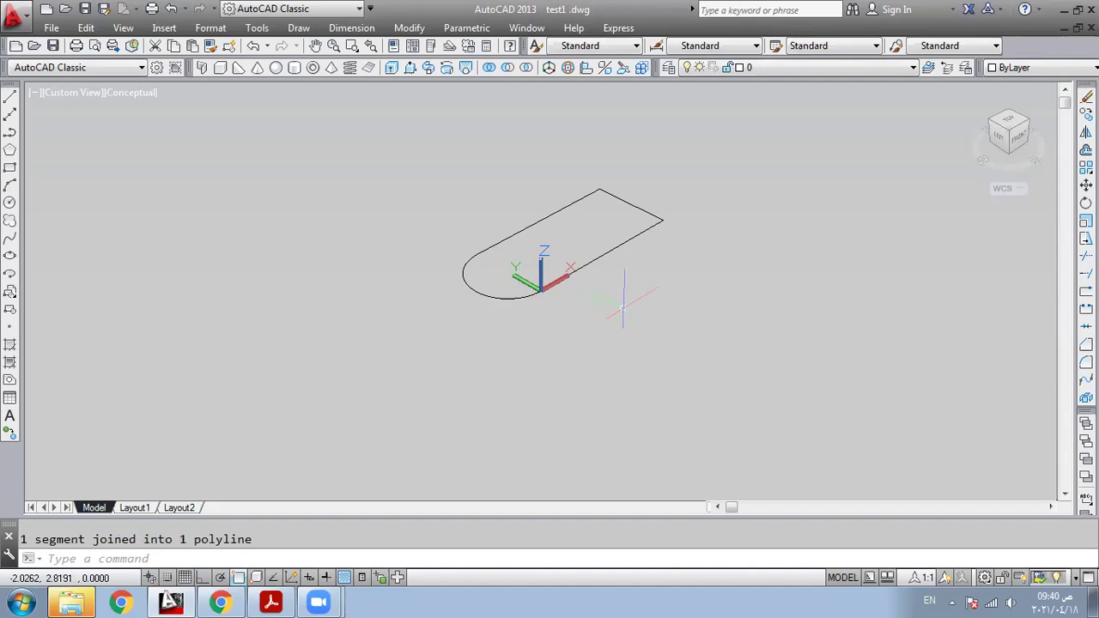
{"action": "left_click", "coordinate": [612, 248]}
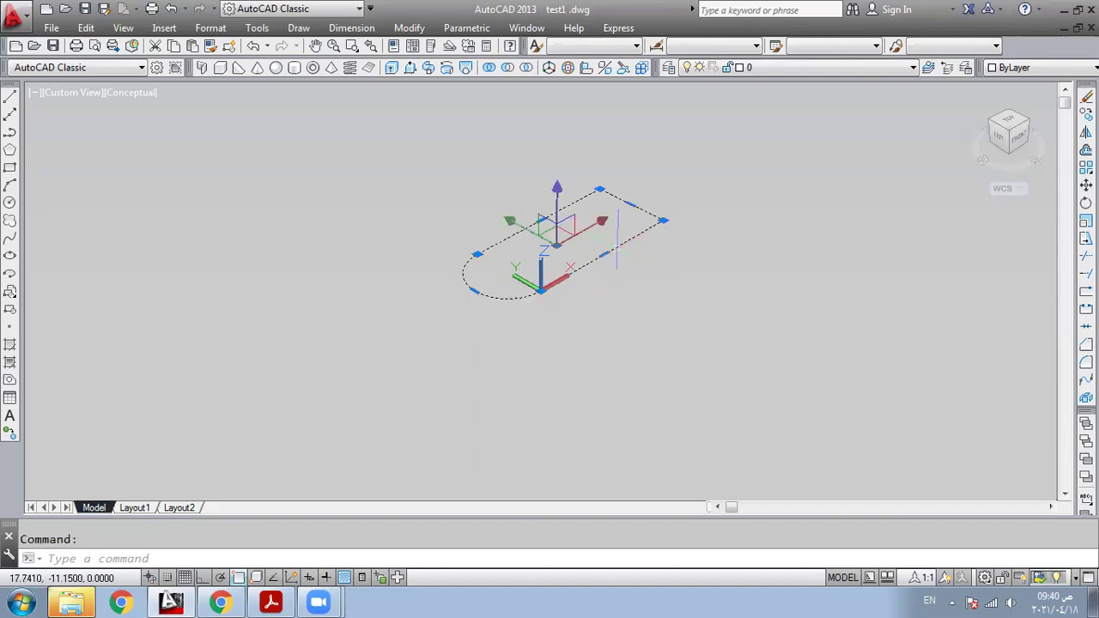
{"action": "key", "text": "Escape"}
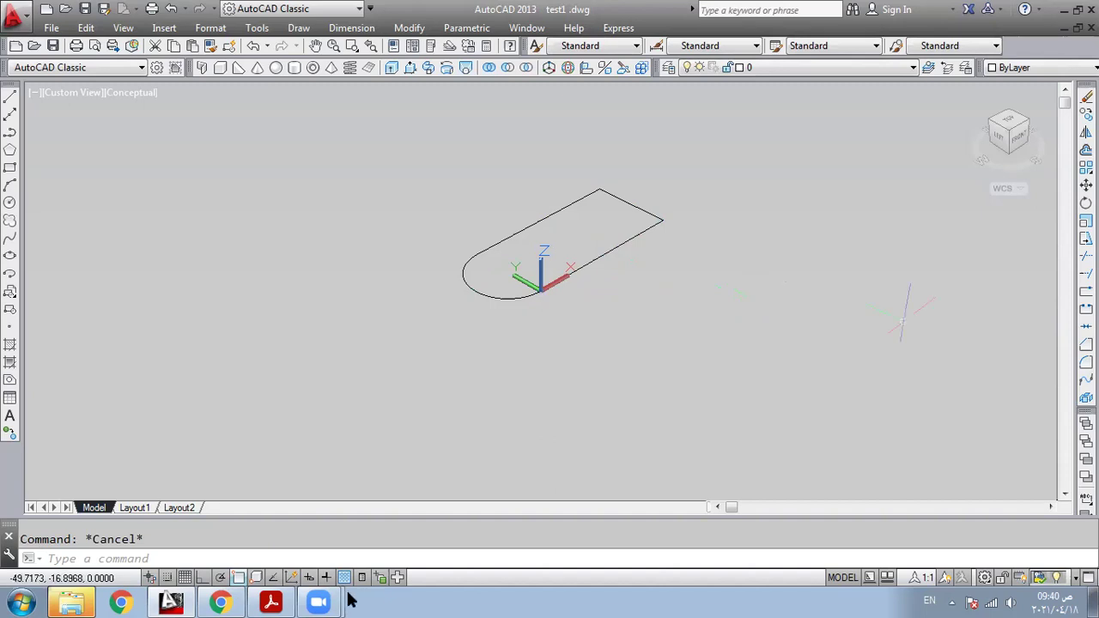
Try to join the already closed round-ended outline again using the Join option of PEDIT.
{"action": "left_click", "coordinate": [294, 559]}
{"action": "type", "text": "ped"}
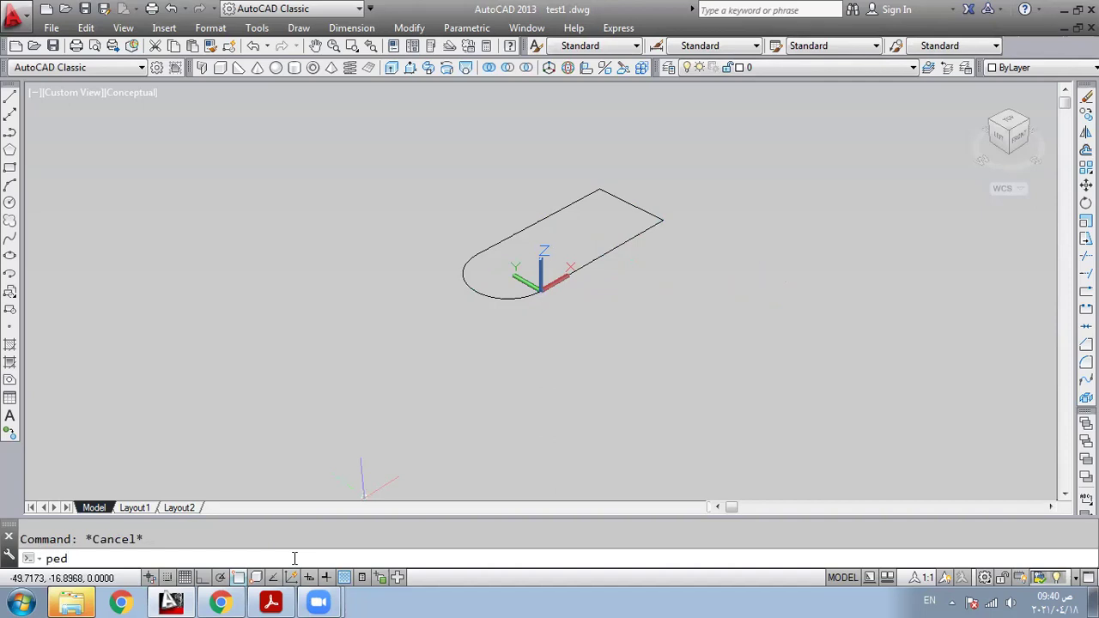
{"action": "type", "text": "it"}
{"action": "key", "text": "Return"}
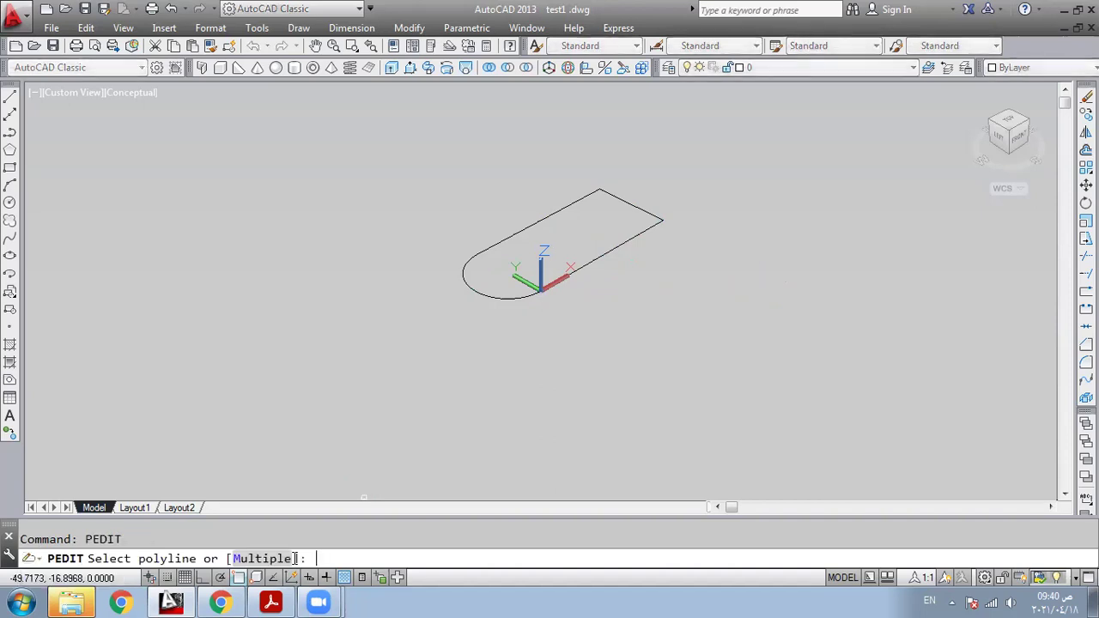
{"action": "left_click", "coordinate": [604, 250]}
{"action": "right_click", "coordinate": [780, 289]}
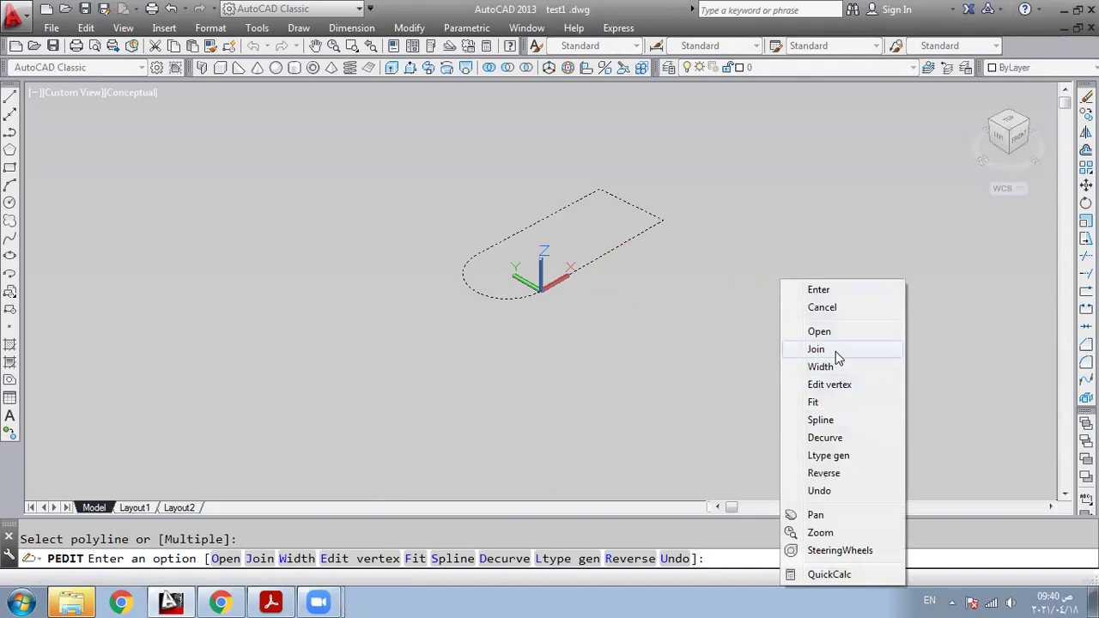
{"action": "left_click", "coordinate": [838, 354]}
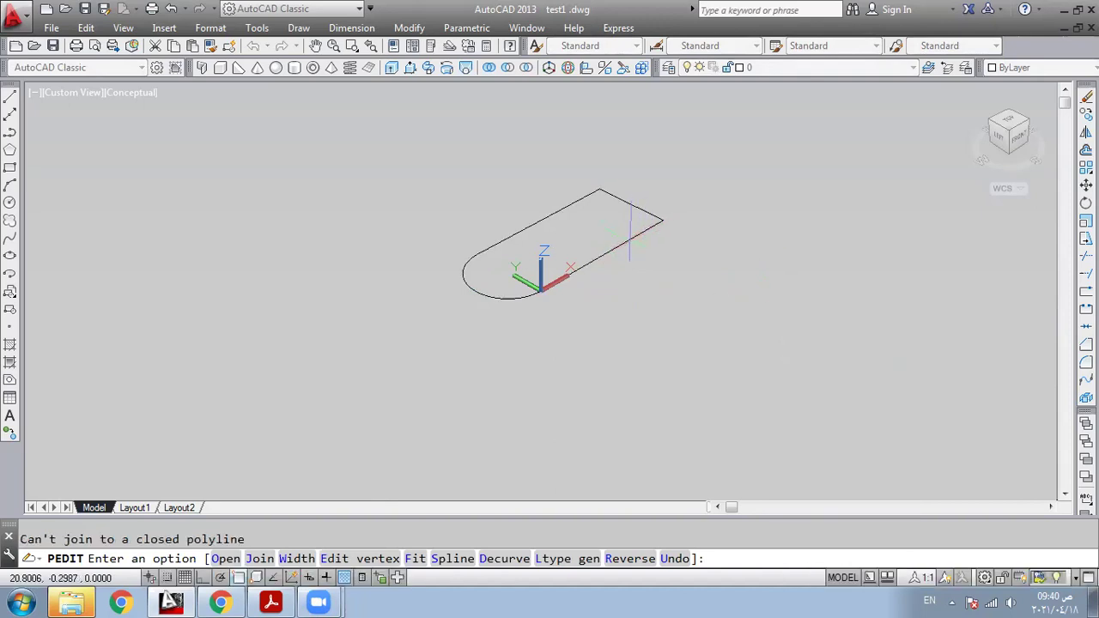
{"action": "right_click", "coordinate": [741, 182]}
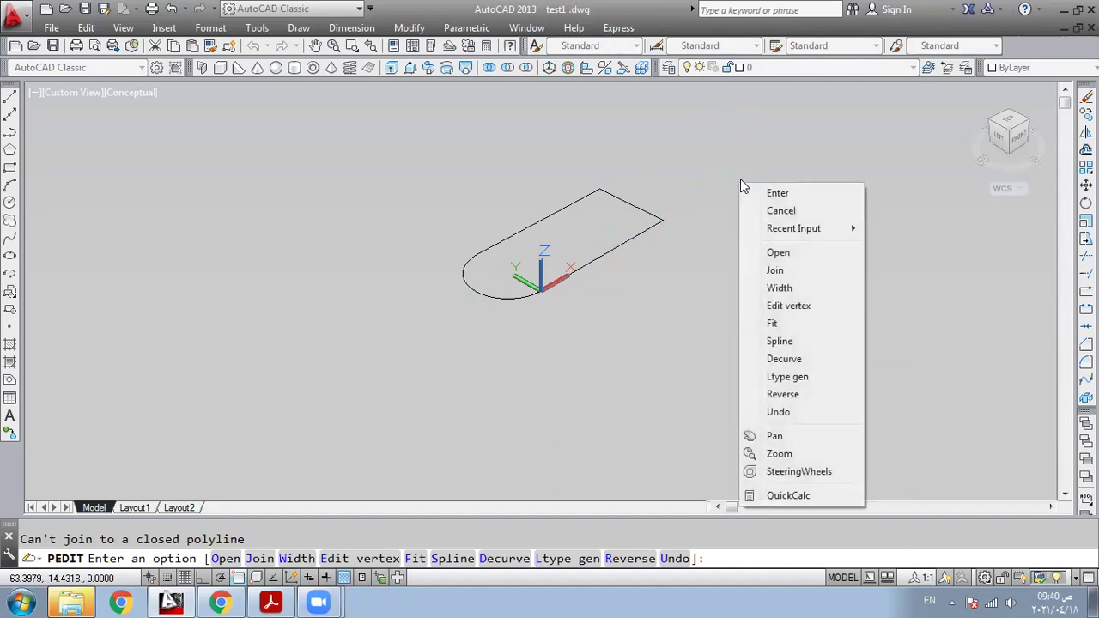
{"action": "left_click", "coordinate": [804, 271]}
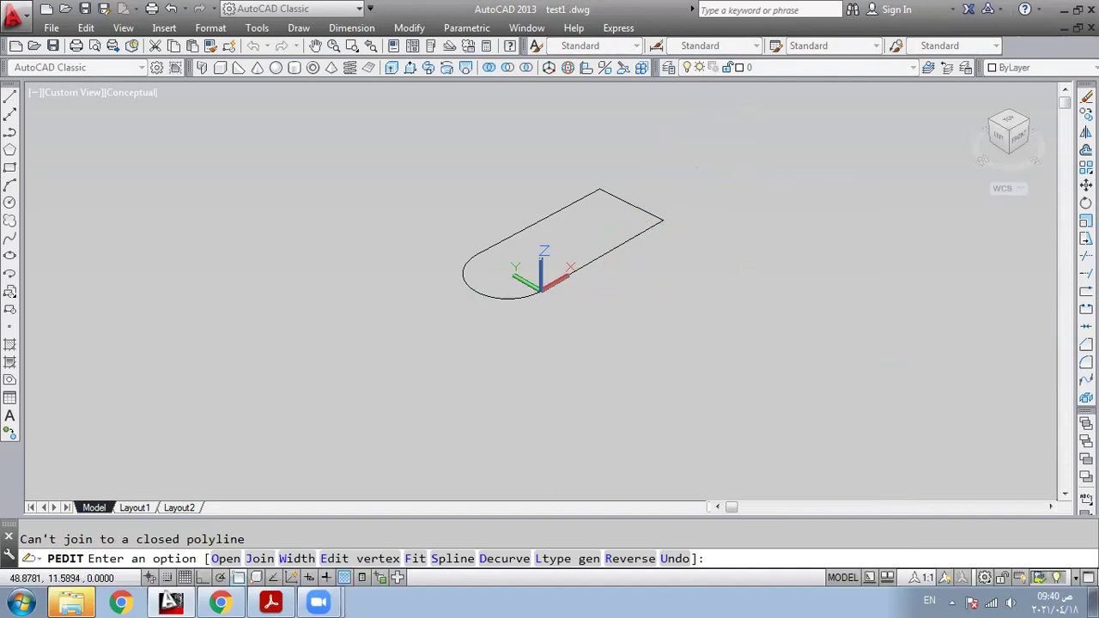
{"action": "right_click", "coordinate": [428, 142]}
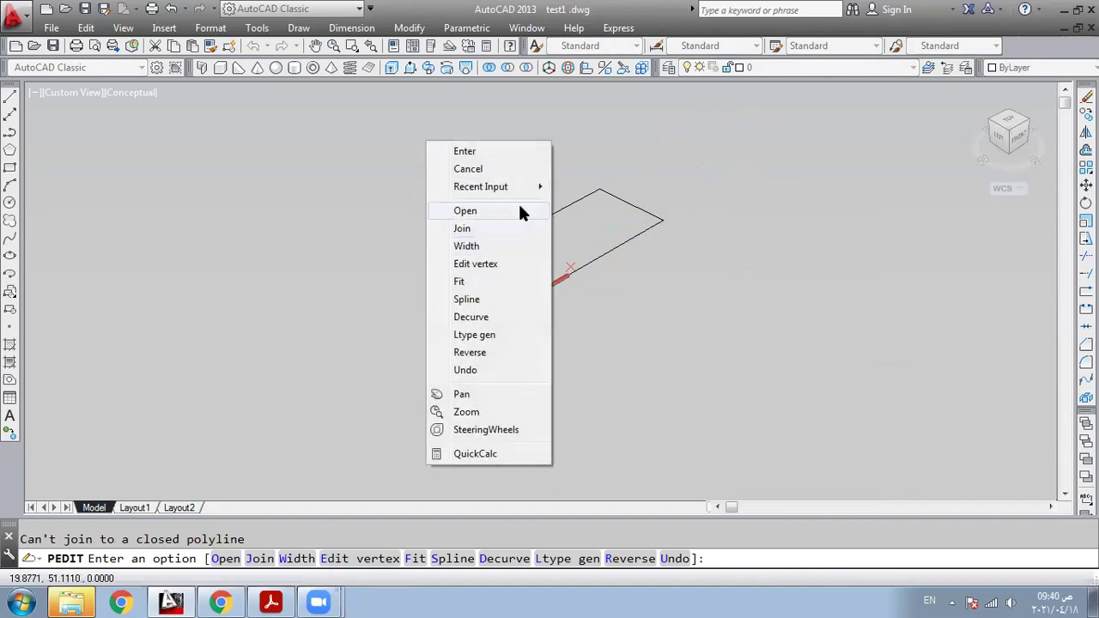
{"action": "left_click", "coordinate": [697, 172]}
{"action": "right_click", "coordinate": [693, 184]}
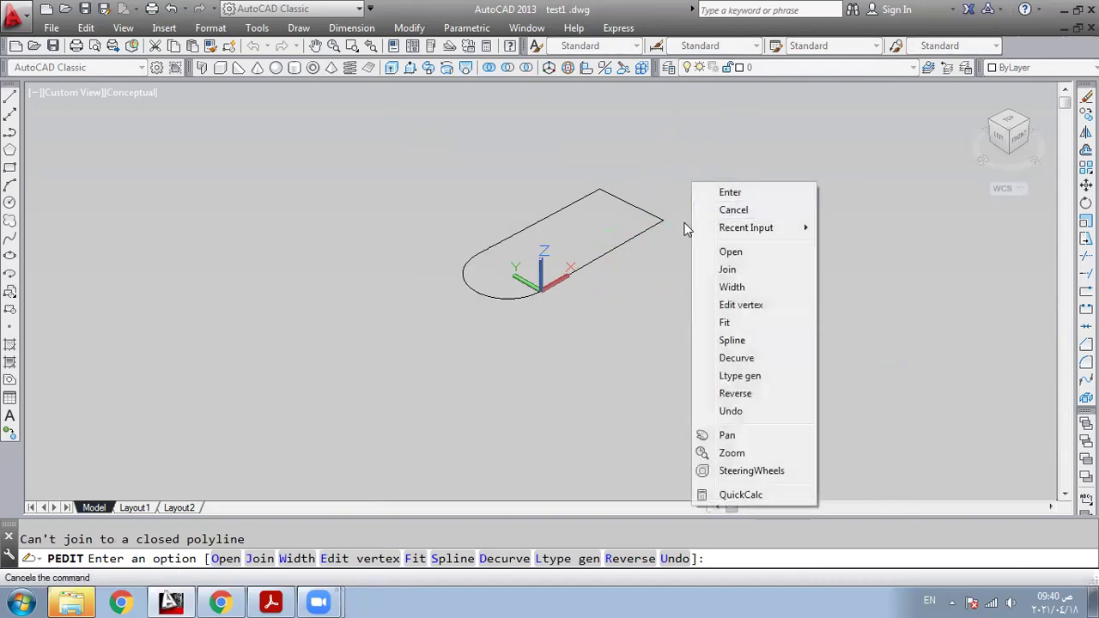
{"action": "left_click", "coordinate": [727, 269]}
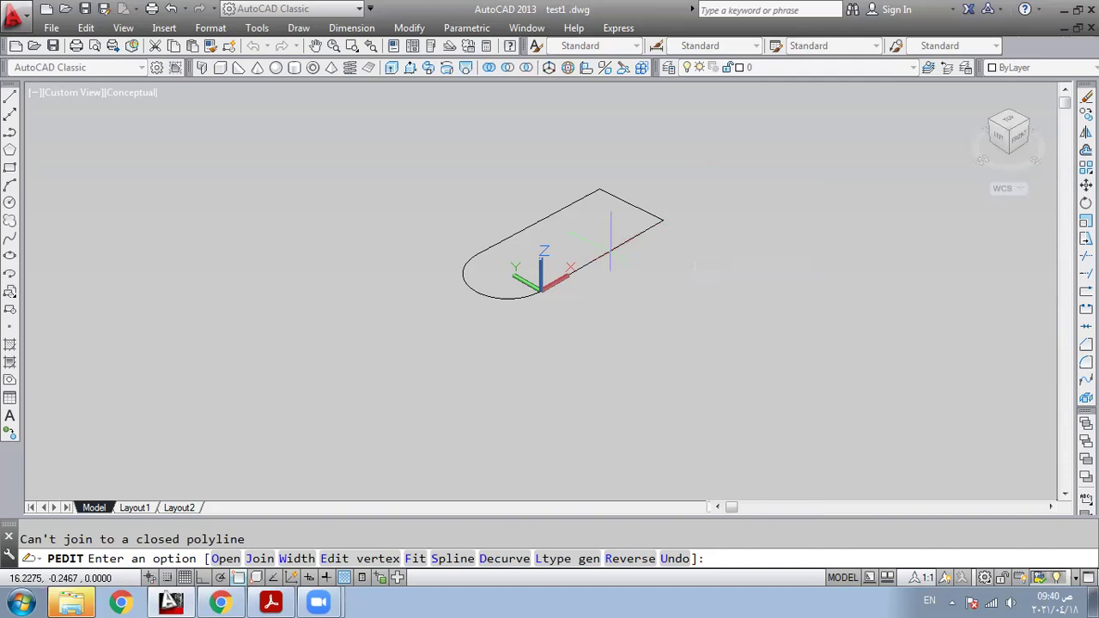
{"action": "key", "text": "Escape"}
Select the round-ended outline to check whether it is a single object, and clear the selection.
{"action": "left_click", "coordinate": [581, 257]}
{"action": "left_click", "coordinate": [589, 268]}
{"action": "left_click", "coordinate": [590, 268]}
{"action": "left_click", "coordinate": [589, 266]}
{"action": "left_click", "coordinate": [589, 263]}
{"action": "left_click", "coordinate": [590, 262]}
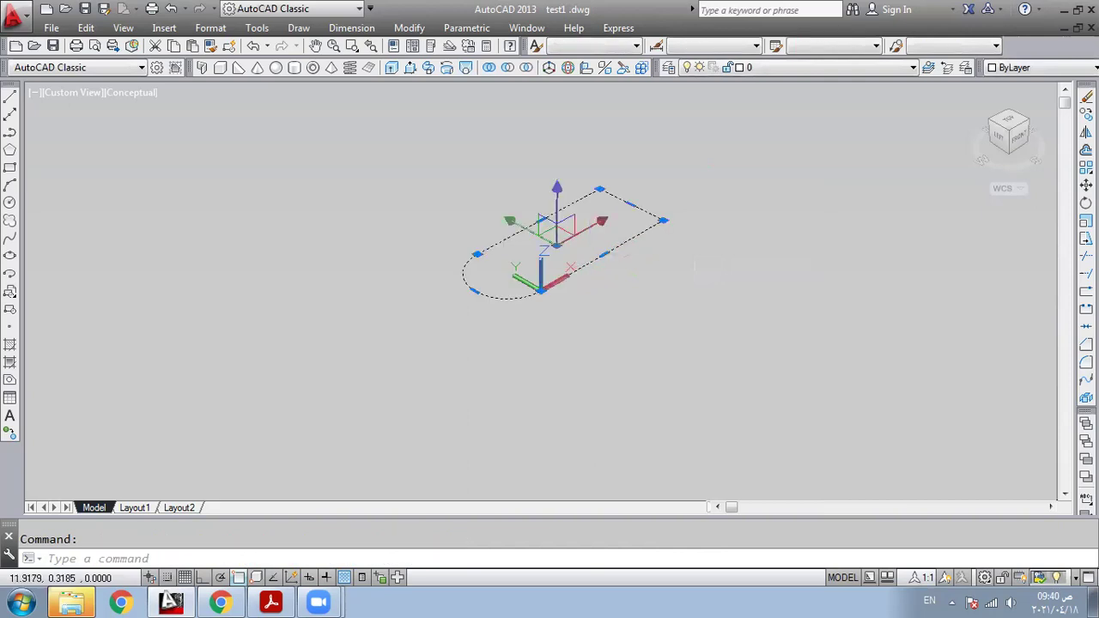
{"action": "key", "text": "Escape"}
Undo the earlier join of the open rectangle outline and the arc, and check the separated pieces.
{"action": "left_click", "coordinate": [171, 8]}
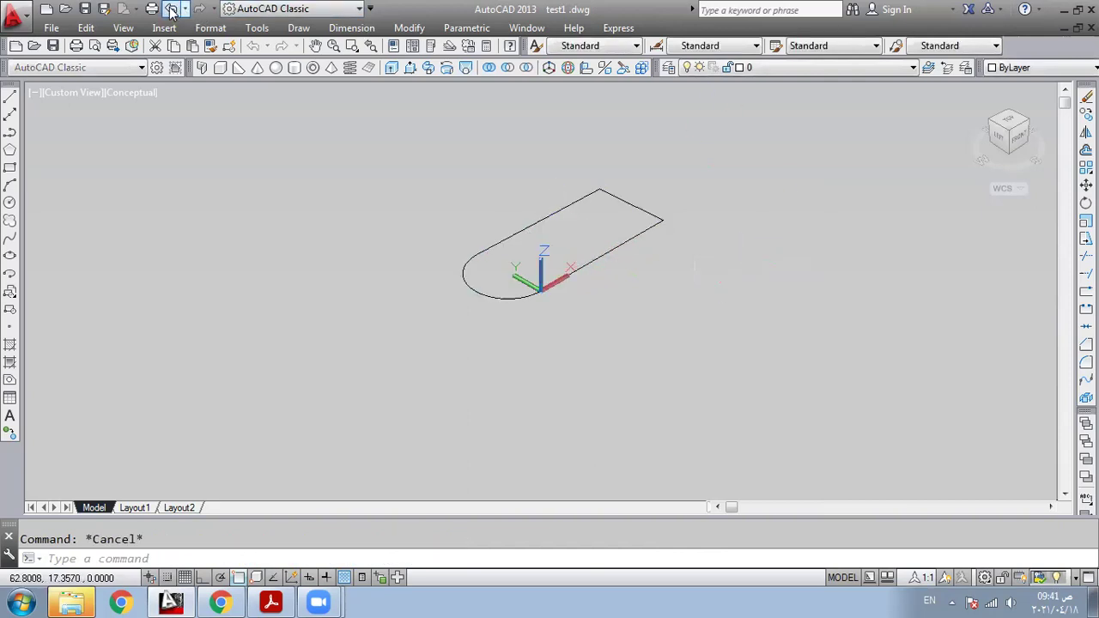
{"action": "left_click", "coordinate": [171, 8]}
{"action": "key", "text": "Escape"}
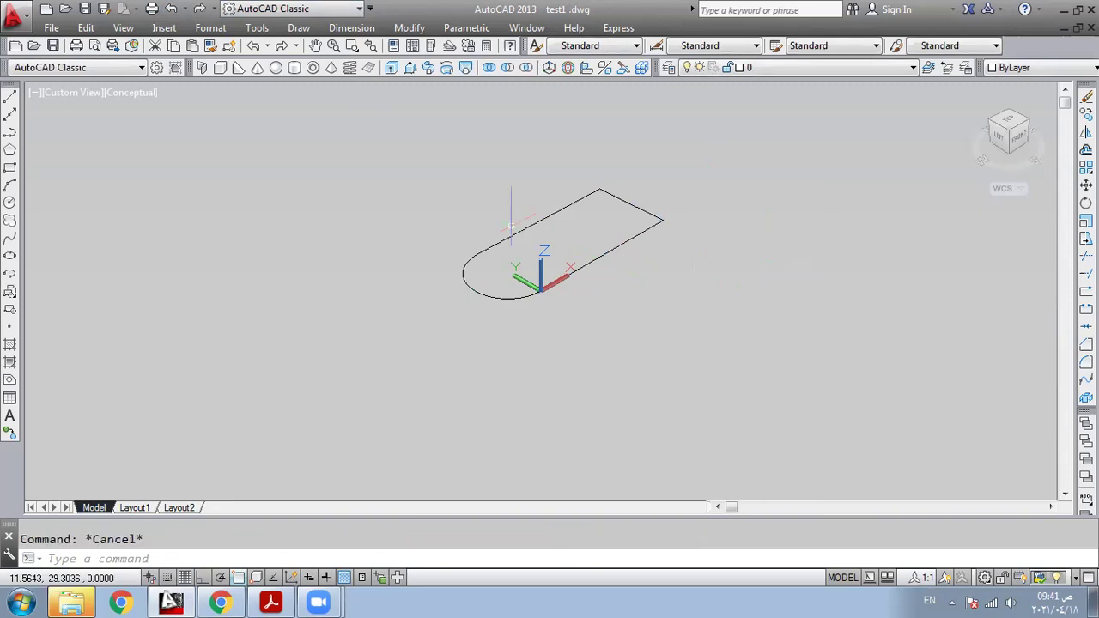
{"action": "left_click", "coordinate": [518, 228]}
{"action": "key", "text": "Escape"}
{"action": "key", "text": "Escape"}
Join the open rectangle outline and the end arc into one polyline with PEDIT, and check the result by selecting it.
{"action": "left_click", "coordinate": [270, 559]}
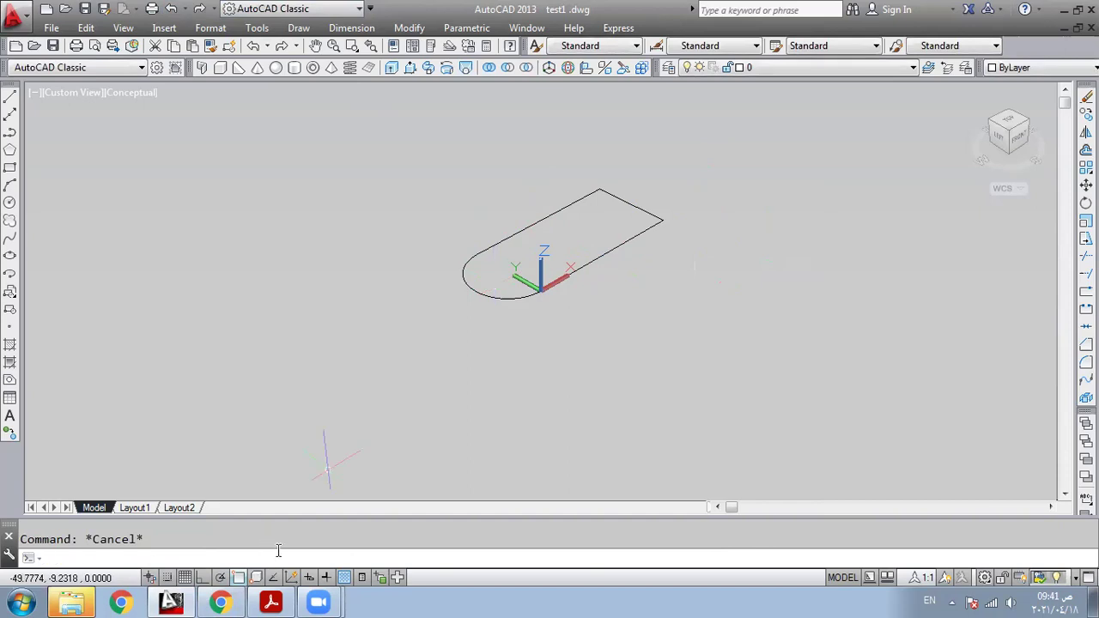
{"action": "type", "text": "PEdit"}
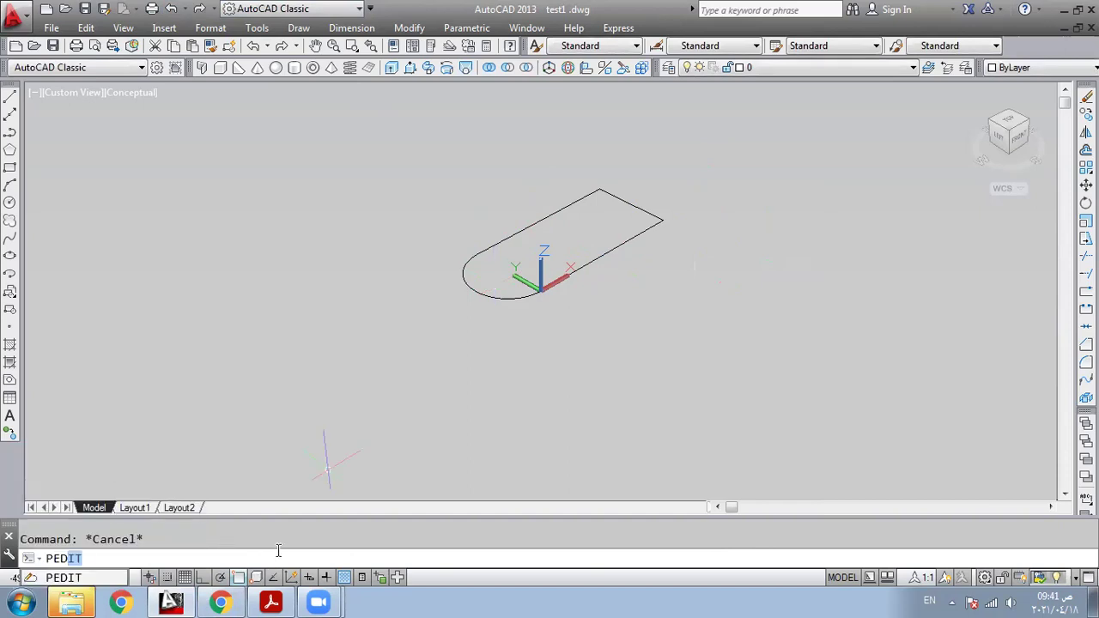
{"action": "key", "text": "Return"}
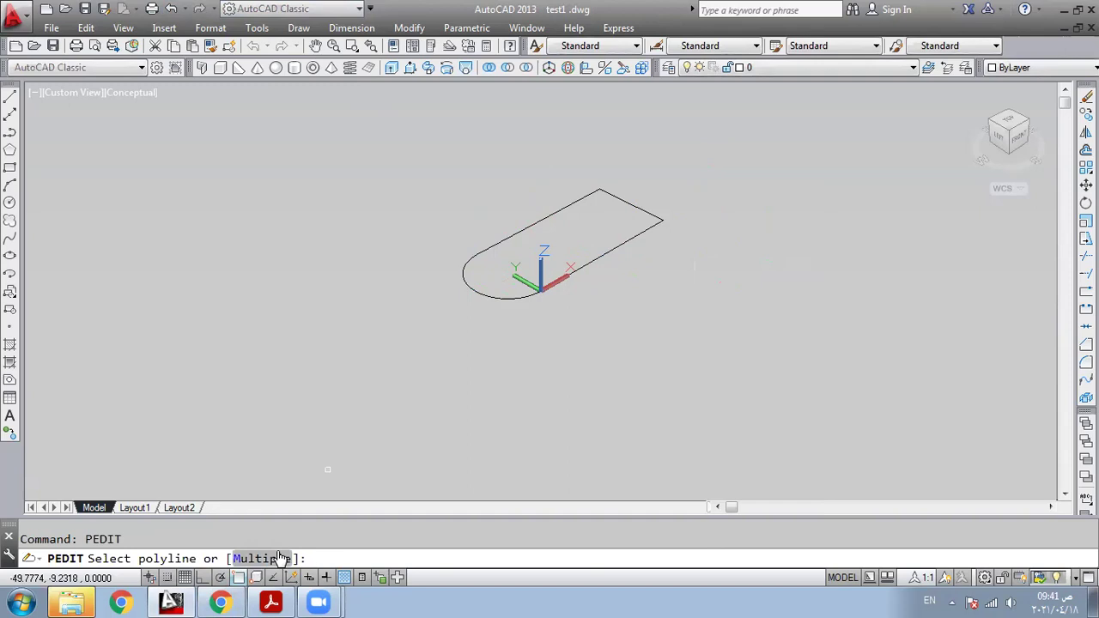
{"action": "left_click", "coordinate": [610, 250]}
{"action": "right_click", "coordinate": [742, 237]}
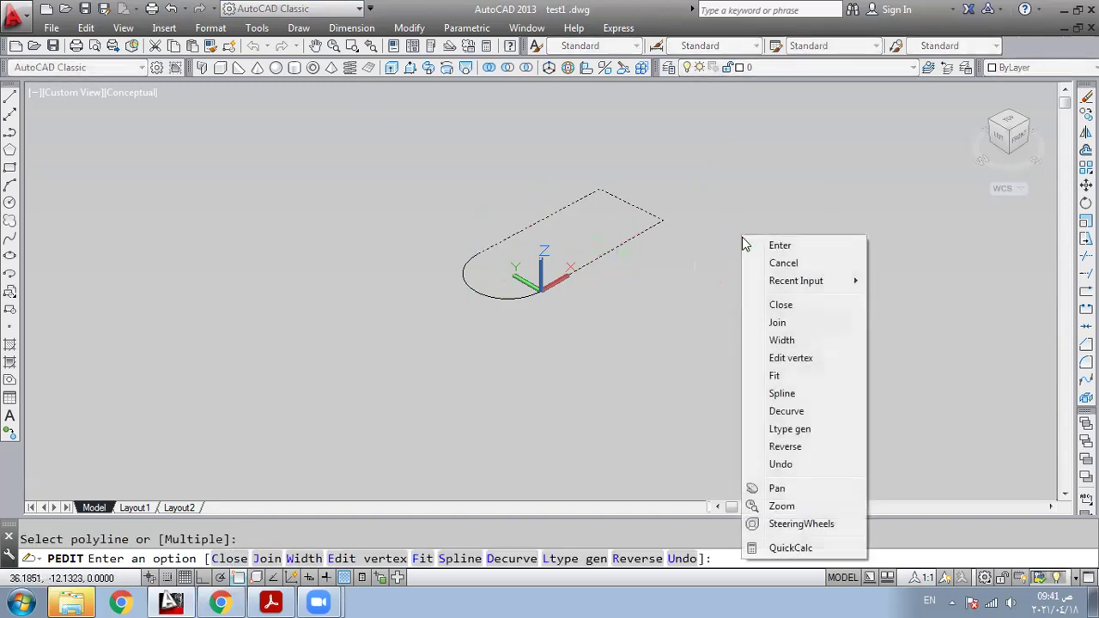
{"action": "left_click", "coordinate": [777, 322]}
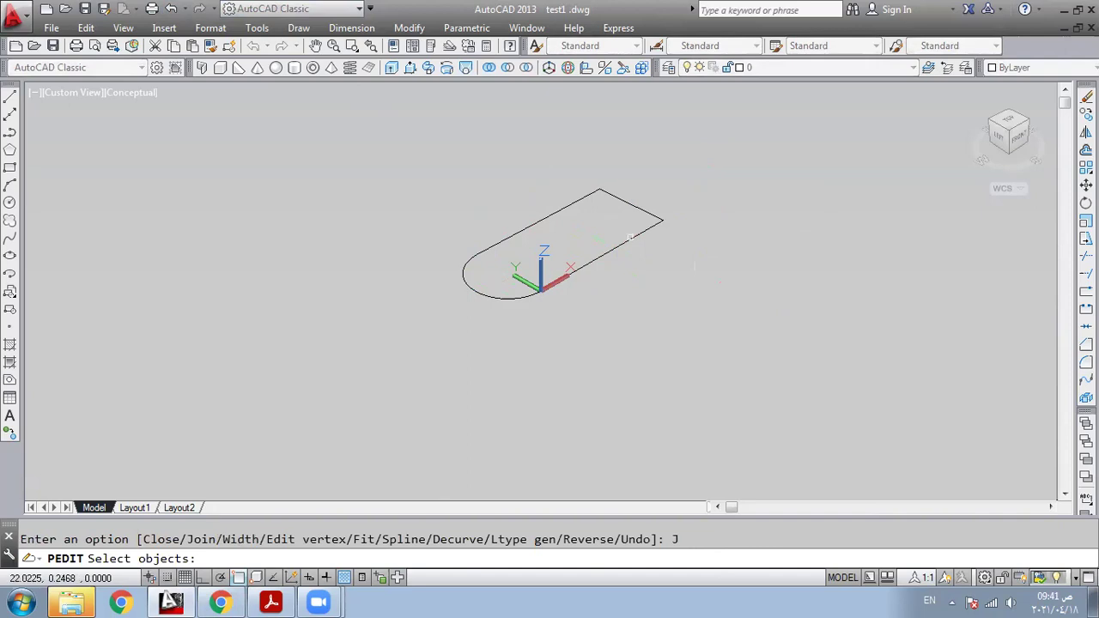
{"action": "left_click", "coordinate": [631, 237]}
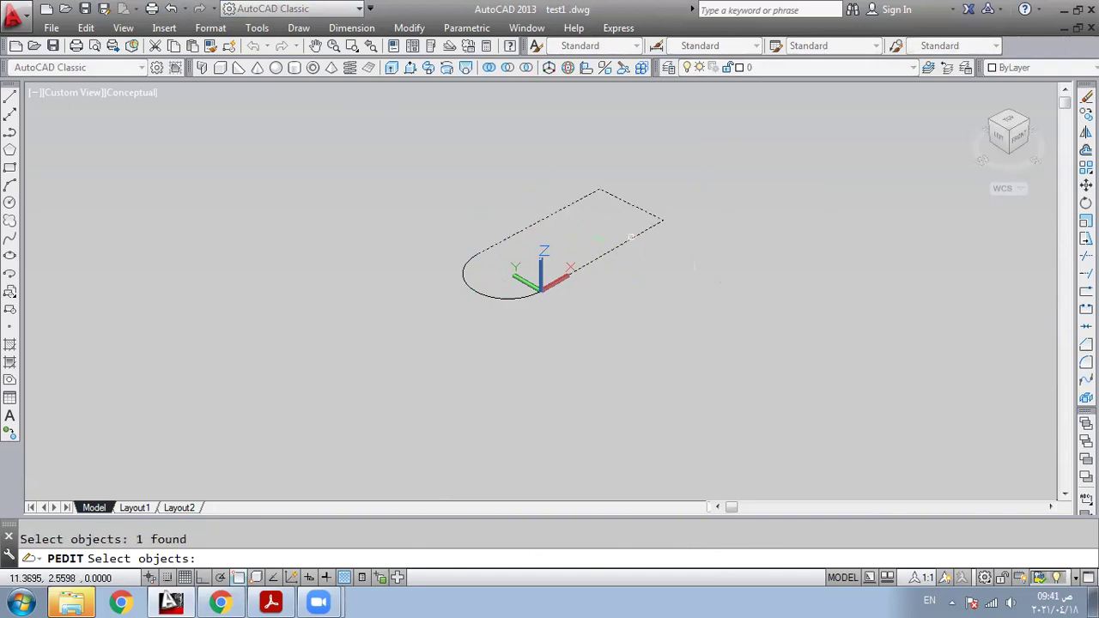
{"action": "left_click", "coordinate": [474, 291]}
{"action": "key", "text": "Return"}
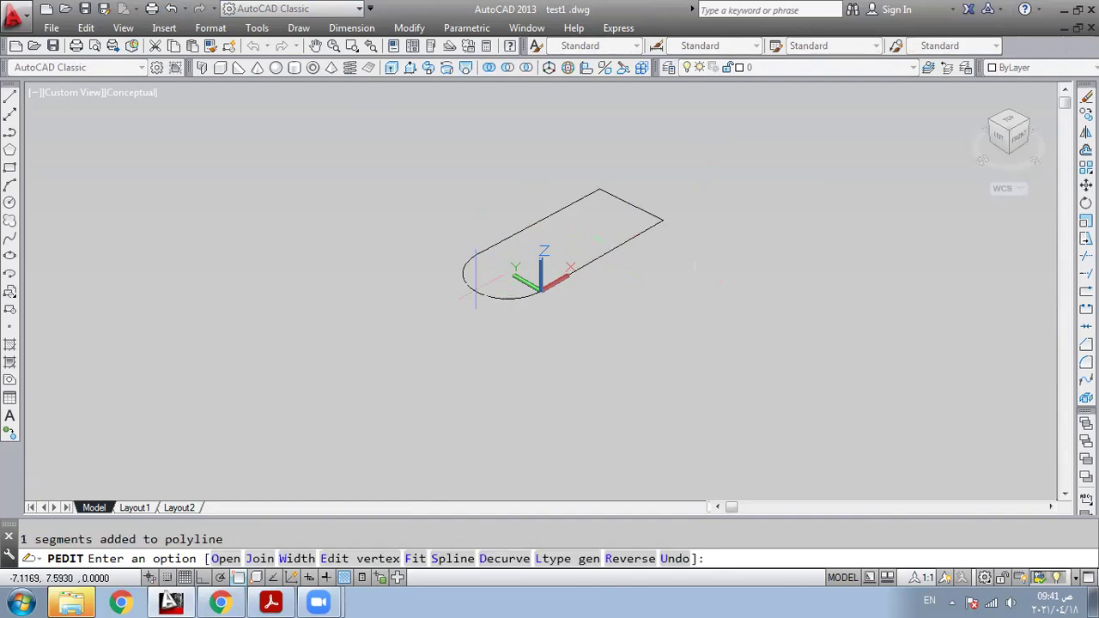
{"action": "key", "text": "Return"}
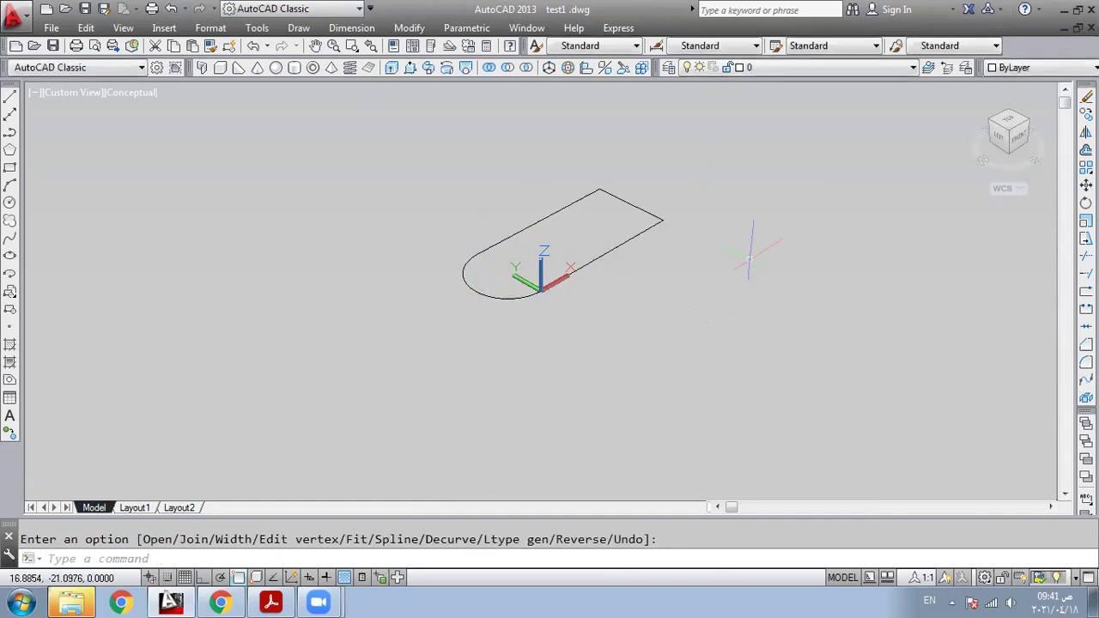
{"action": "left_click", "coordinate": [620, 247]}
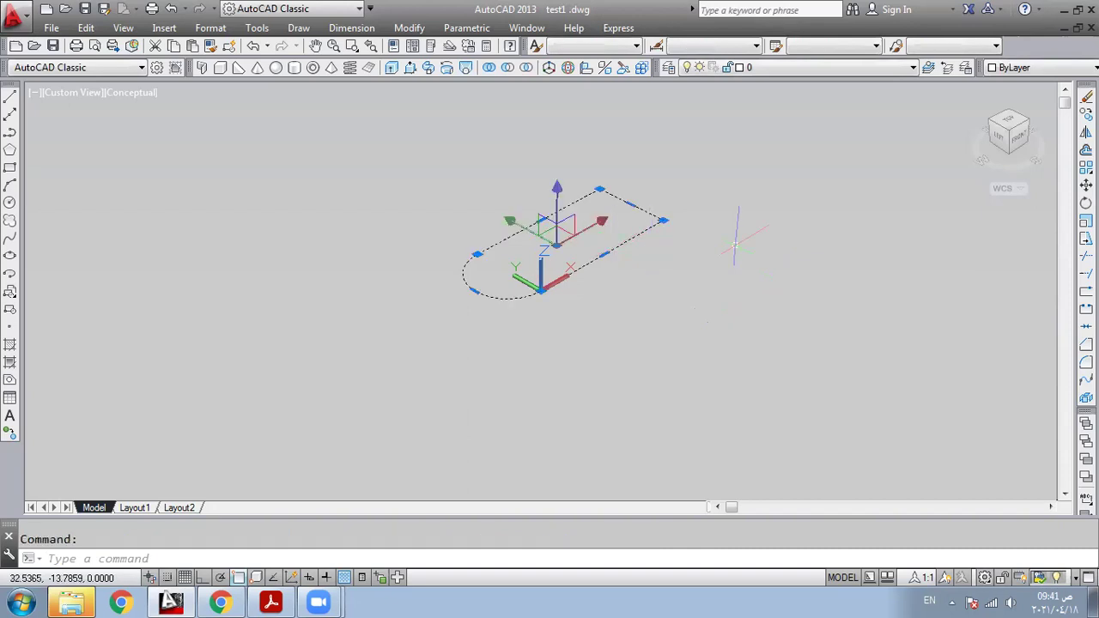
{"action": "key", "text": "Escape"}
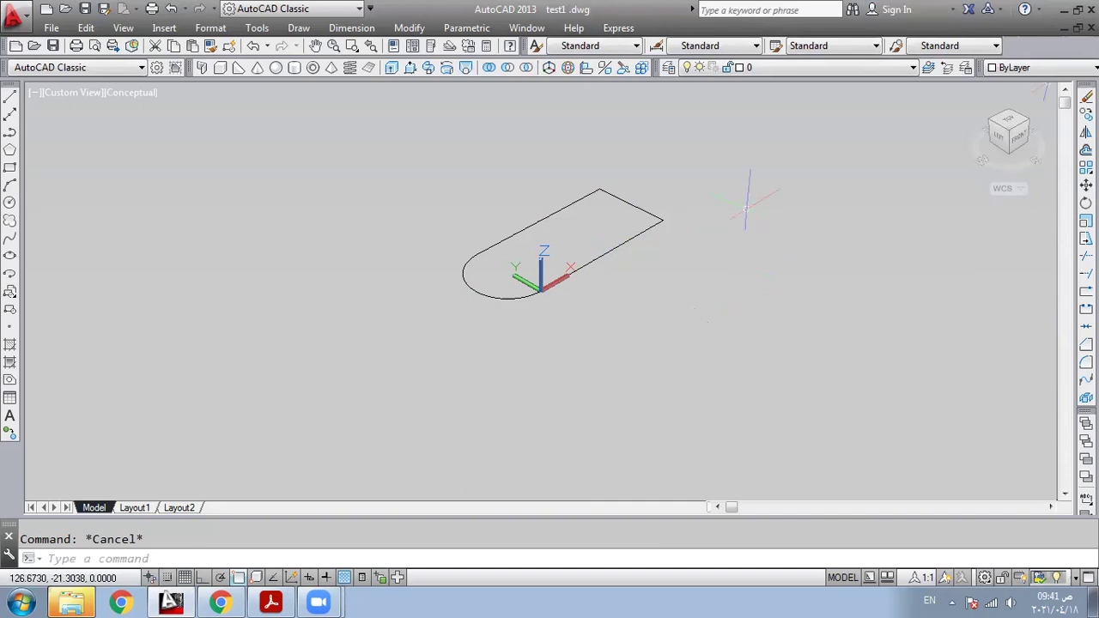
Erase the round-ended outline and undo the erasure.
{"action": "left_click", "coordinate": [655, 221]}
{"action": "key", "text": "Delete"}
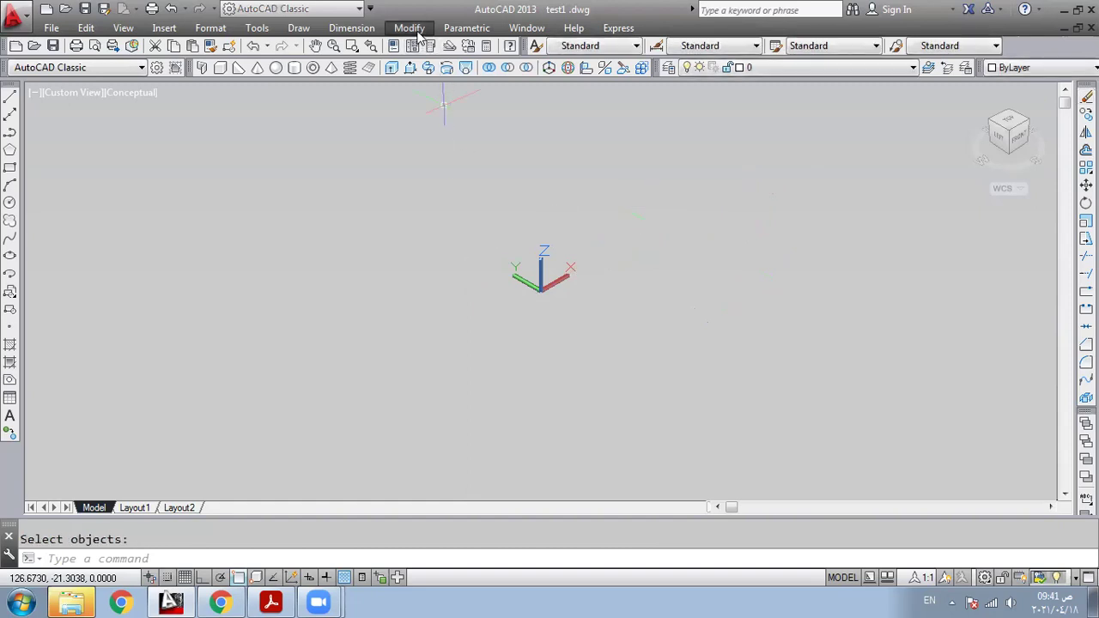
{"action": "left_click", "coordinate": [409, 27]}
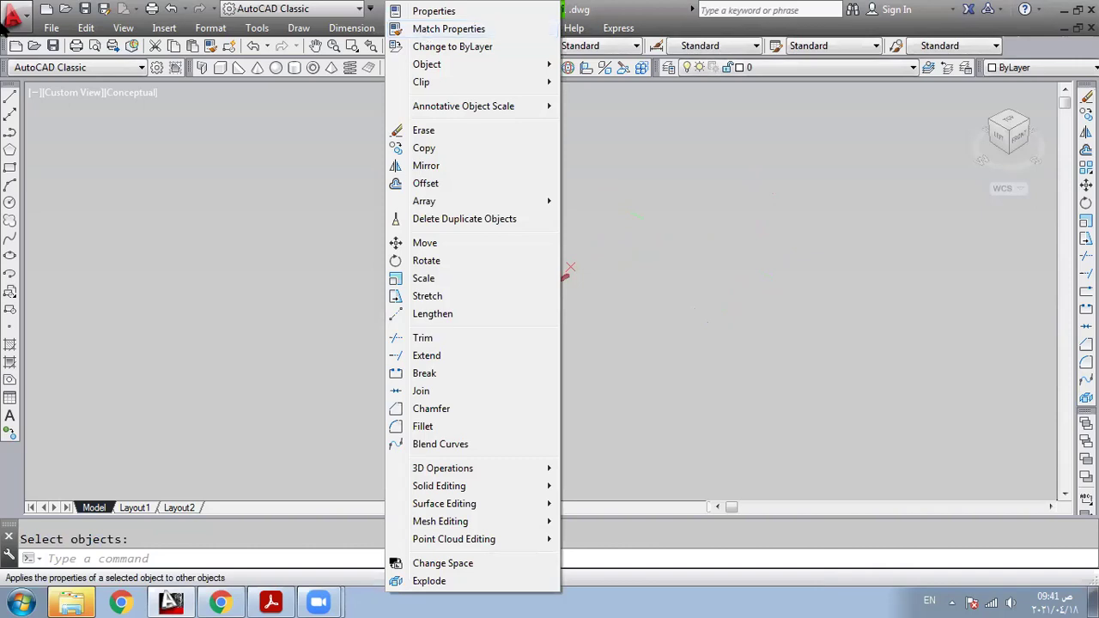
{"action": "left_click", "coordinate": [52, 27]}
{"action": "left_click", "coordinate": [436, 208]}
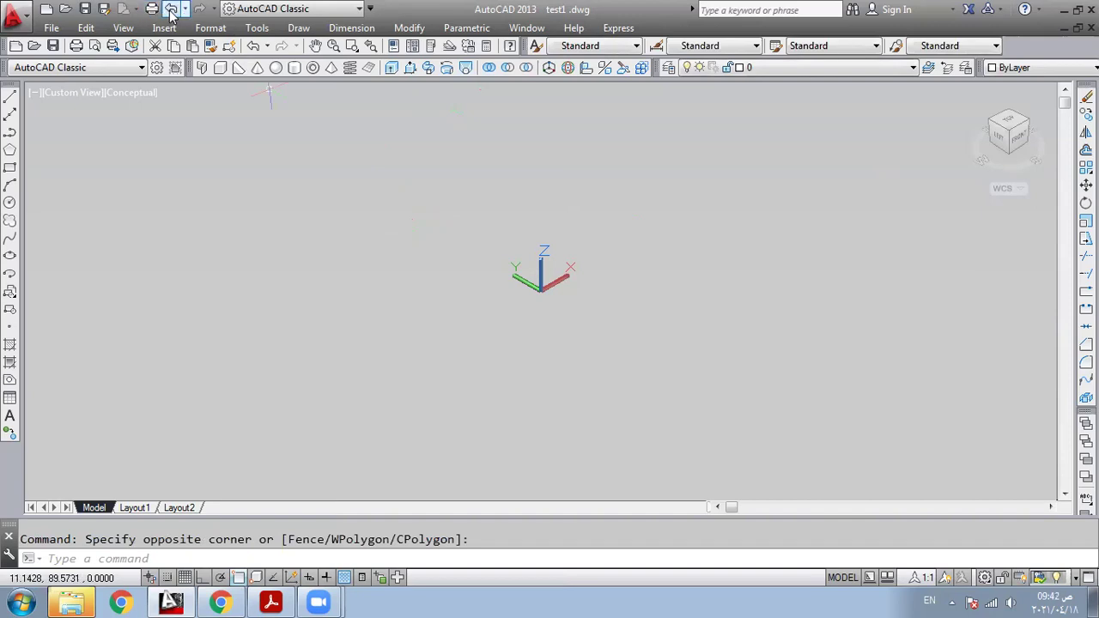
{"action": "left_click", "coordinate": [170, 9]}
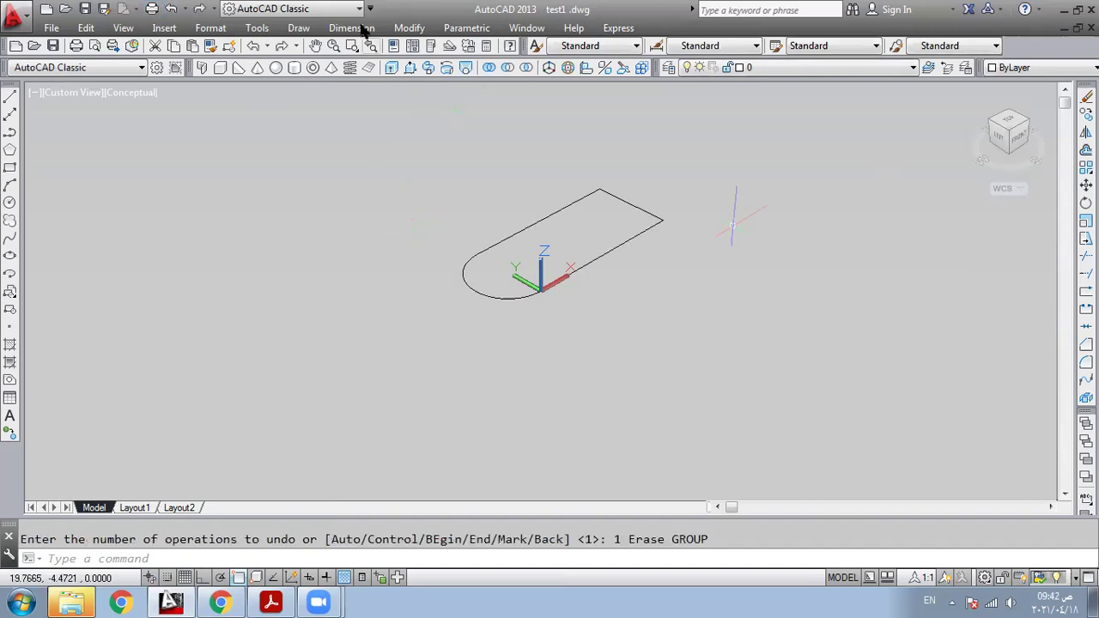
Chamfer the outline's corner at 30,15 with both chamfer distances set to 3.
{"action": "left_click", "coordinate": [408, 28]}
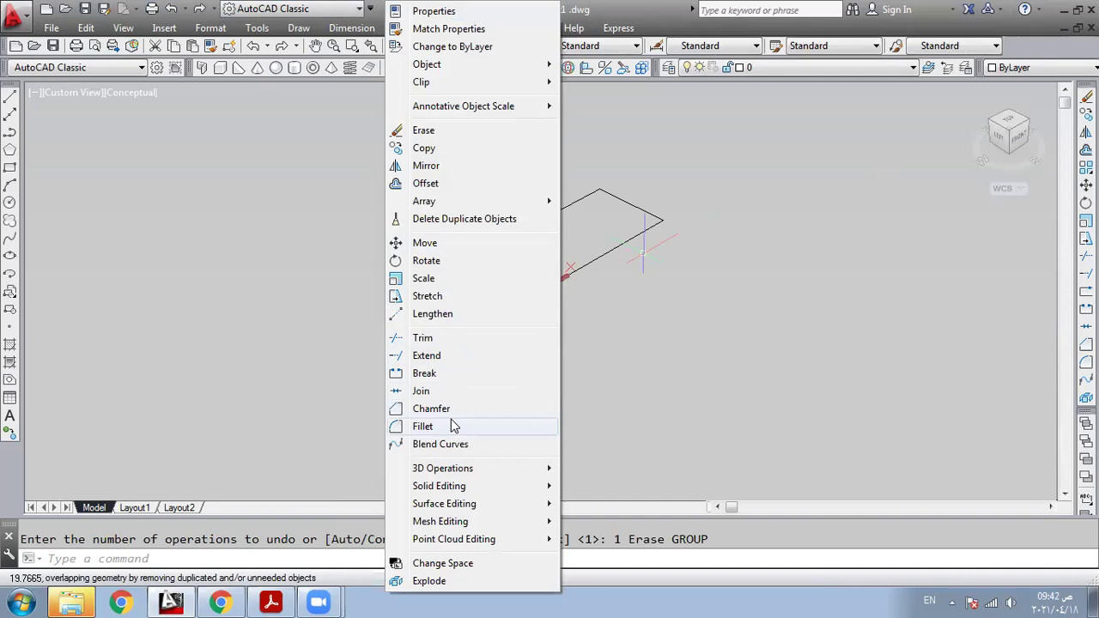
{"action": "key", "text": "Escape"}
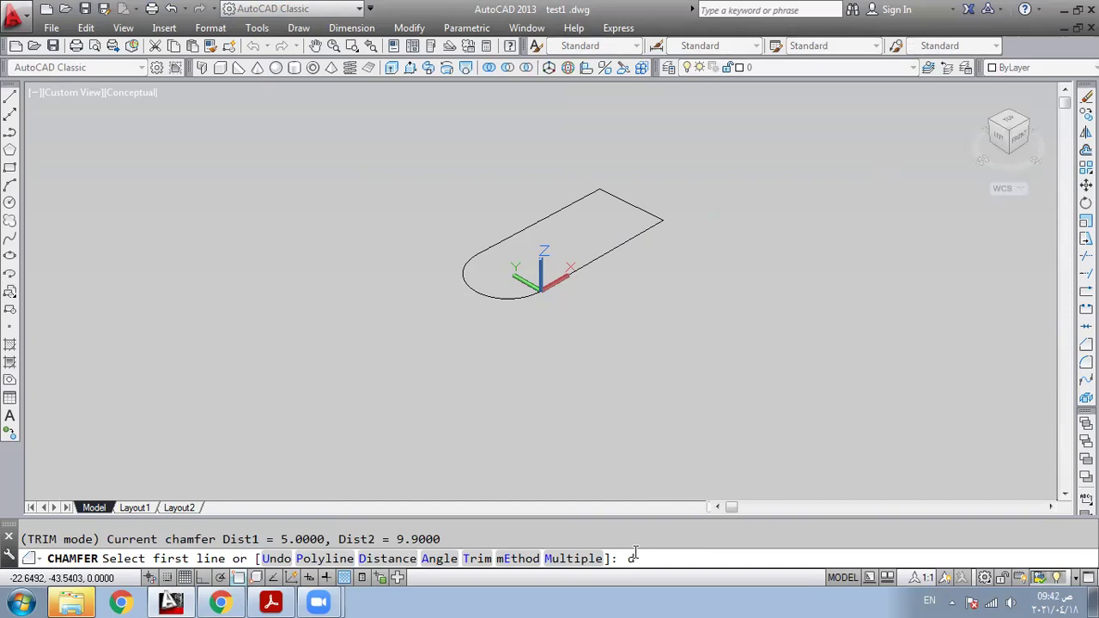
{"action": "key", "text": "Return"}
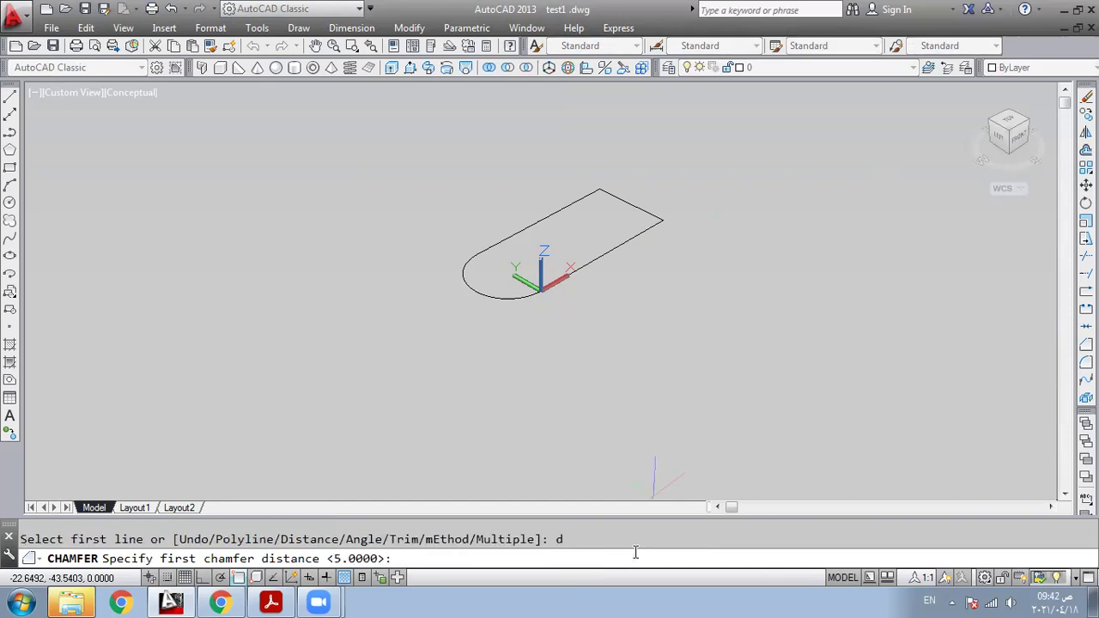
{"action": "type", "text": "3"}
{"action": "key", "text": "Return"}
{"action": "type", "text": "3"}
{"action": "key", "text": "Return"}
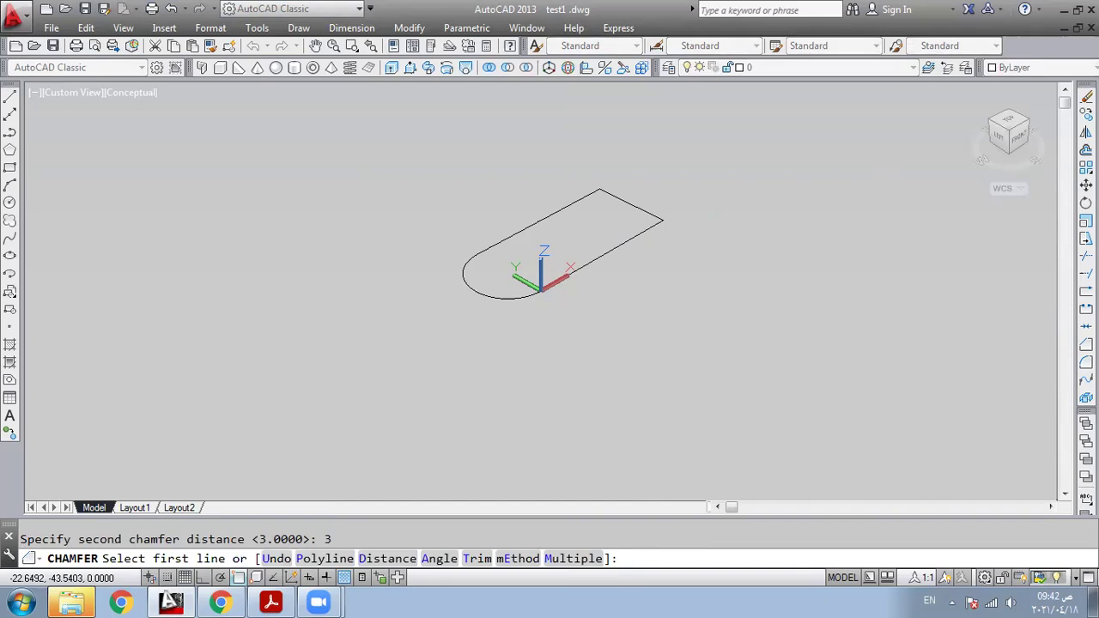
{"action": "scroll", "coordinate": [593, 215], "scroll_direction": "up", "scroll_amount": 2}
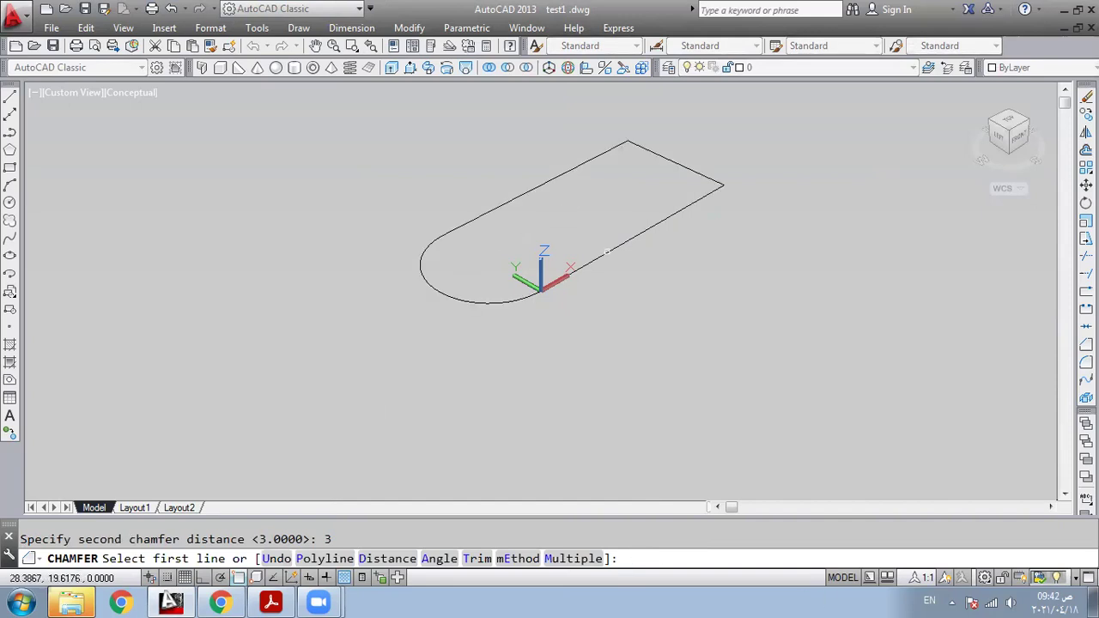
{"action": "scroll", "coordinate": [539, 288], "scroll_direction": "up", "scroll_amount": 1}
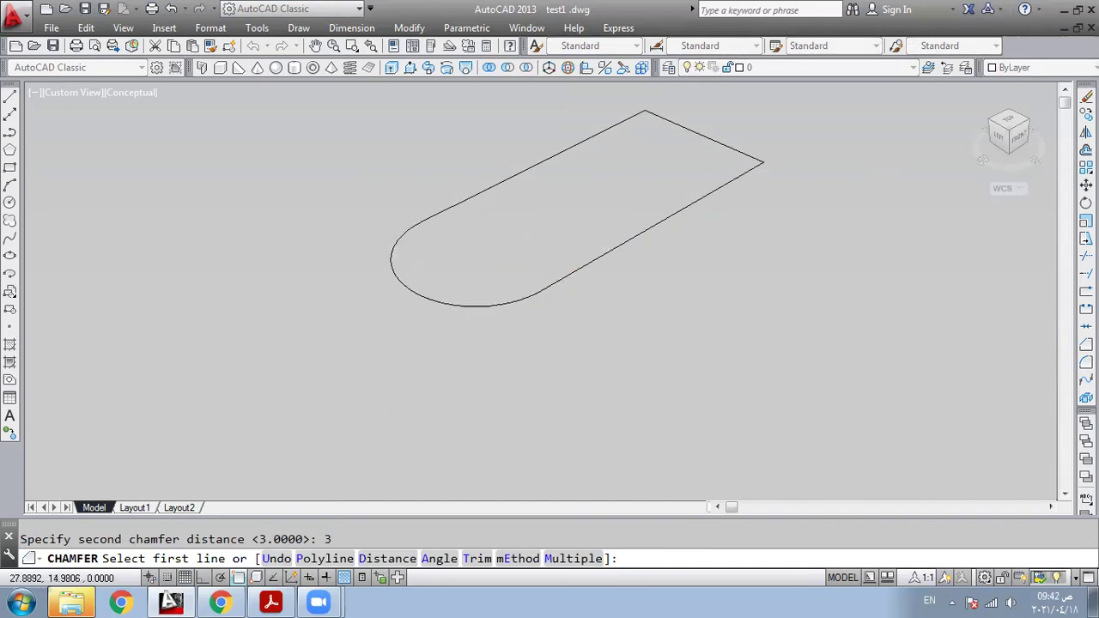
{"action": "left_click", "coordinate": [629, 120]}
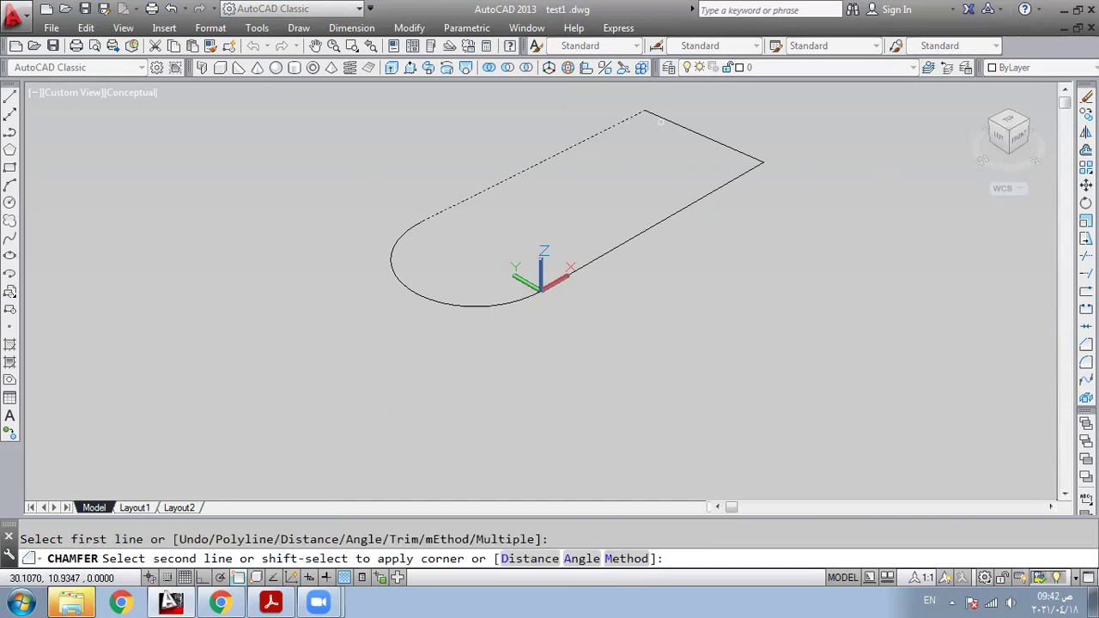
{"action": "left_click", "coordinate": [677, 124]}
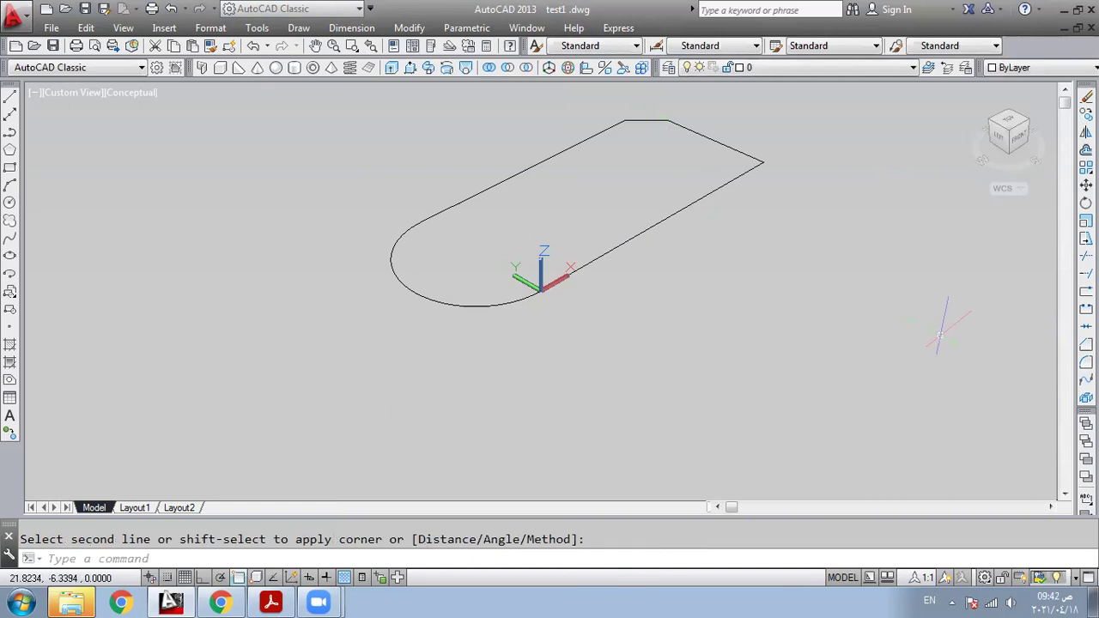
Fillet the outline's remaining sharp corner on the X axis with a radius of 5.
{"action": "left_click", "coordinate": [410, 28]}
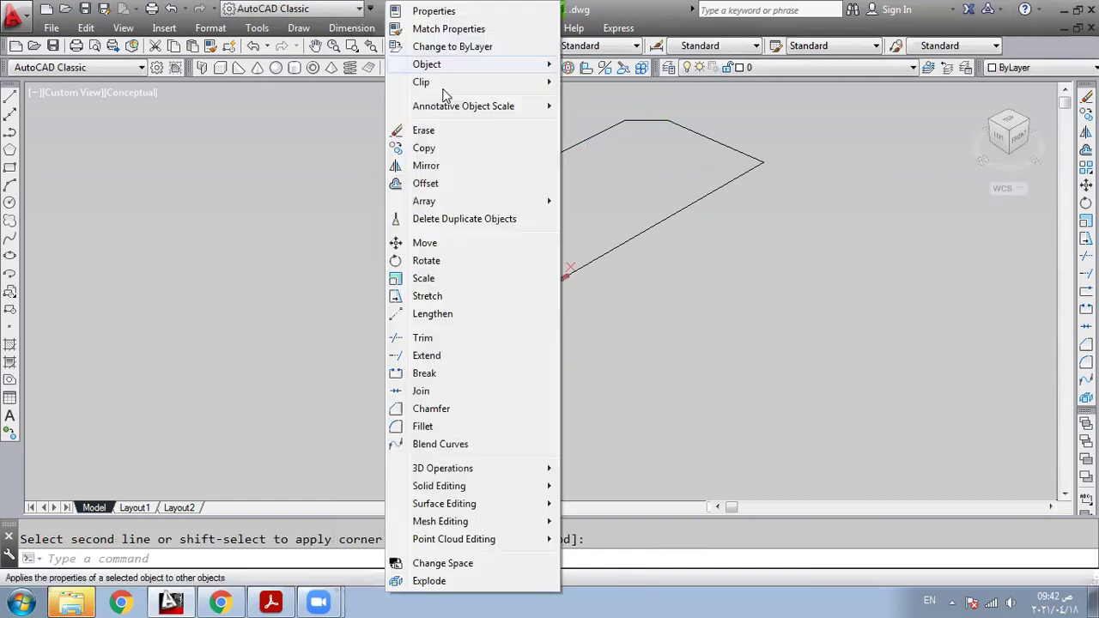
{"action": "left_click", "coordinate": [447, 427]}
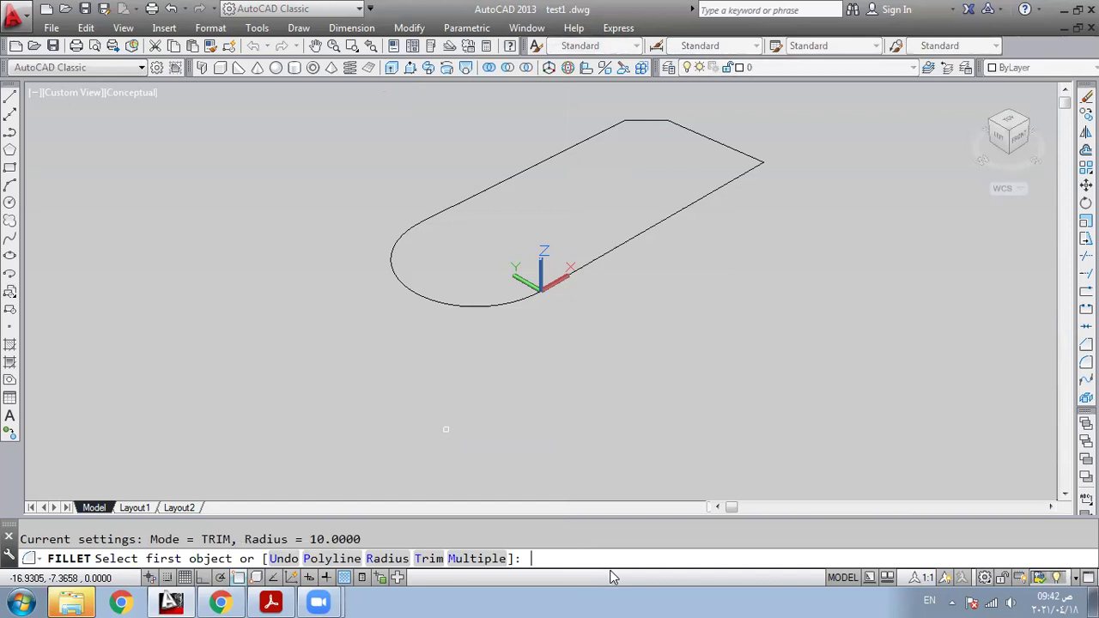
{"action": "type", "text": "r"}
{"action": "key", "text": "Return"}
{"action": "type", "text": "5"}
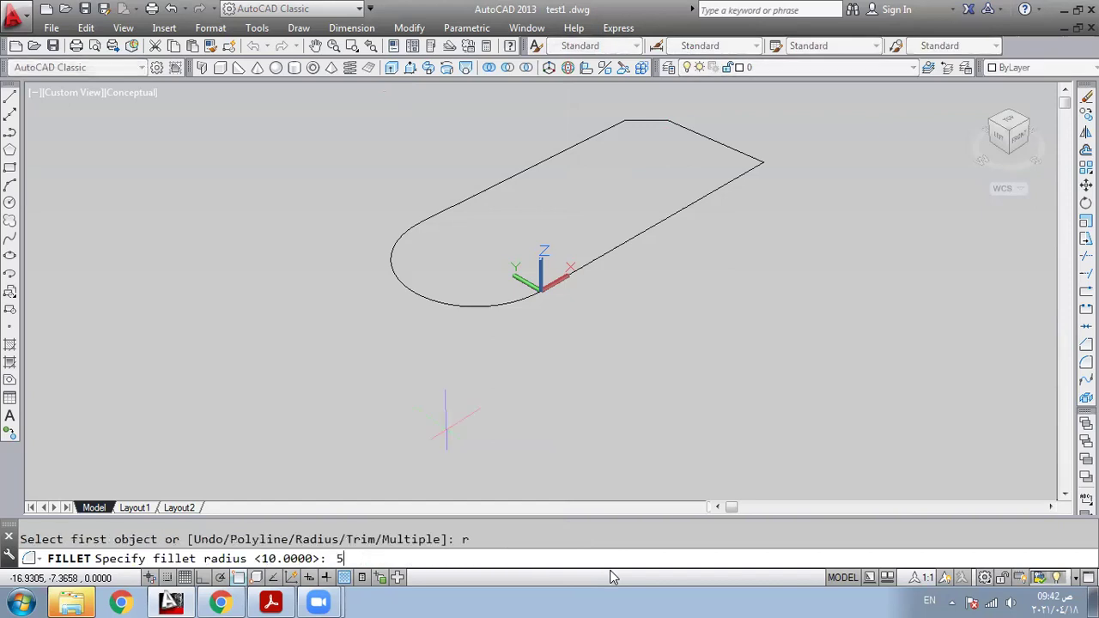
{"action": "key", "text": "Return"}
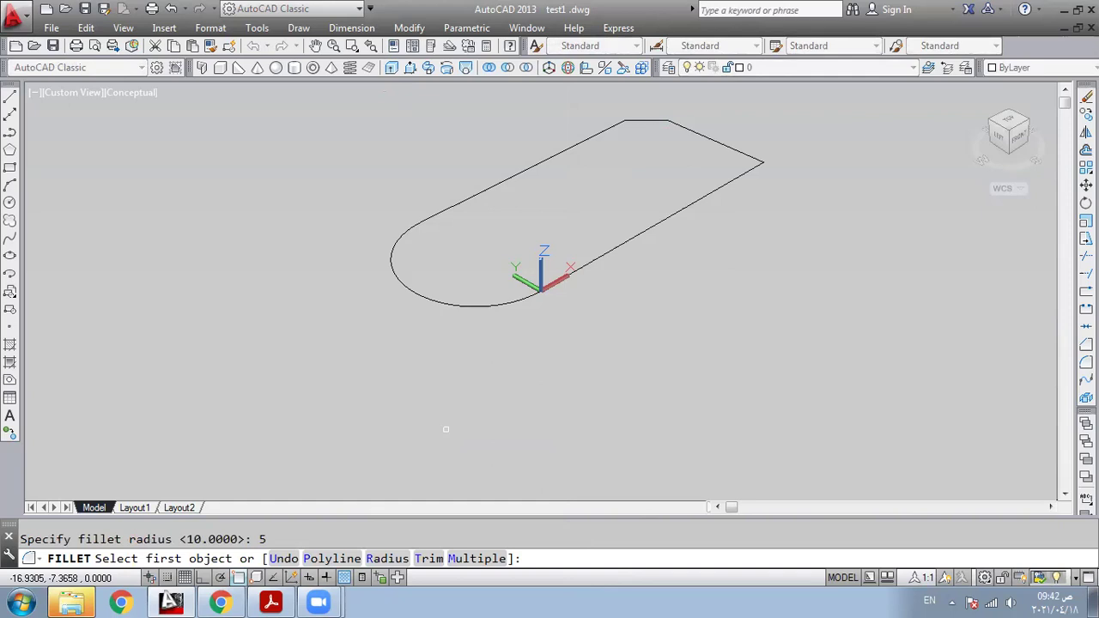
{"action": "left_click", "coordinate": [721, 188]}
{"action": "left_click", "coordinate": [750, 157]}
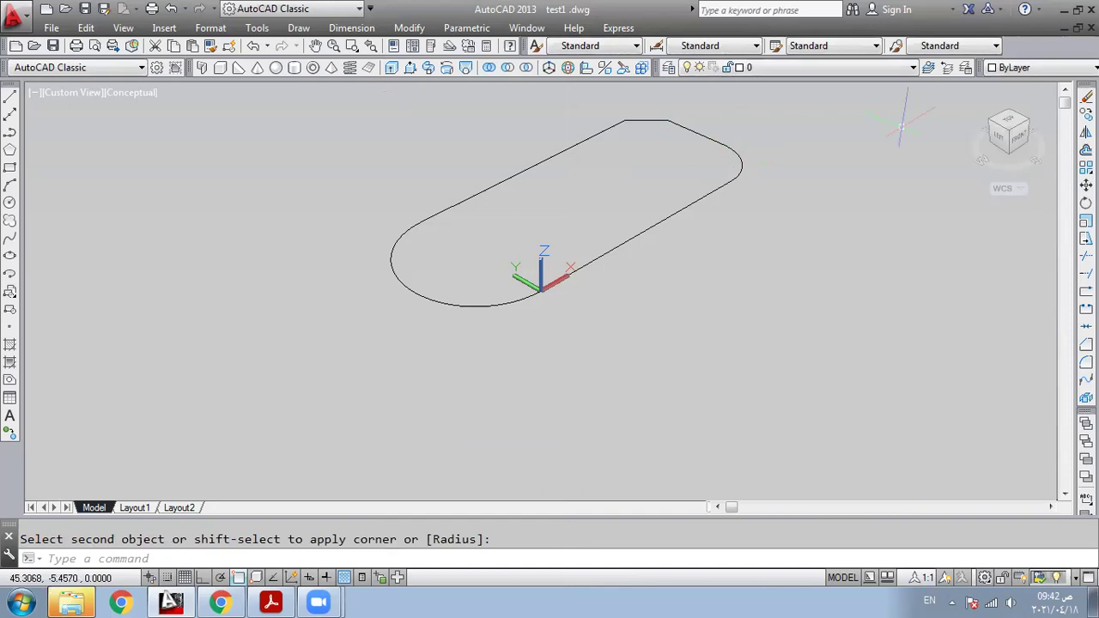
{"action": "left_click", "coordinate": [408, 28]}
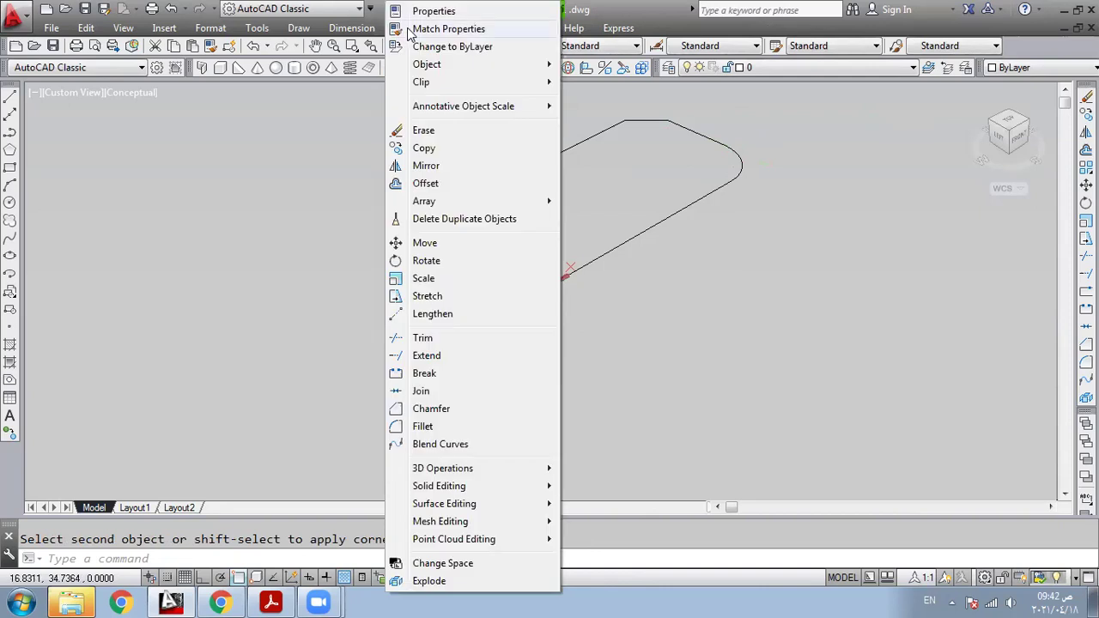
{"action": "left_click", "coordinate": [770, 349]}
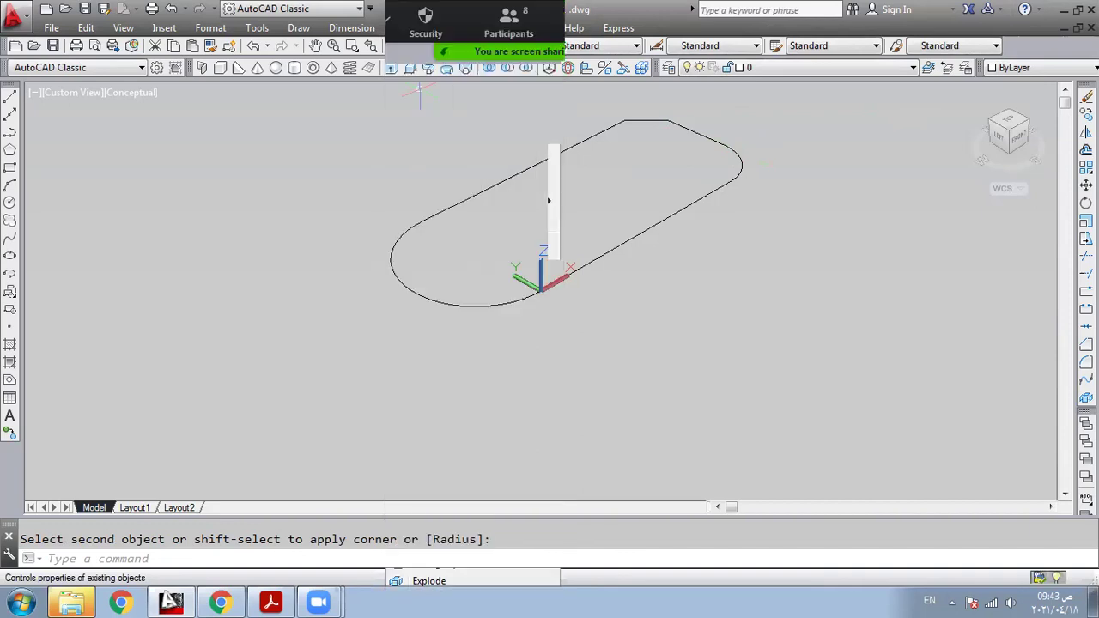
{"action": "left_click", "coordinate": [854, 221]}
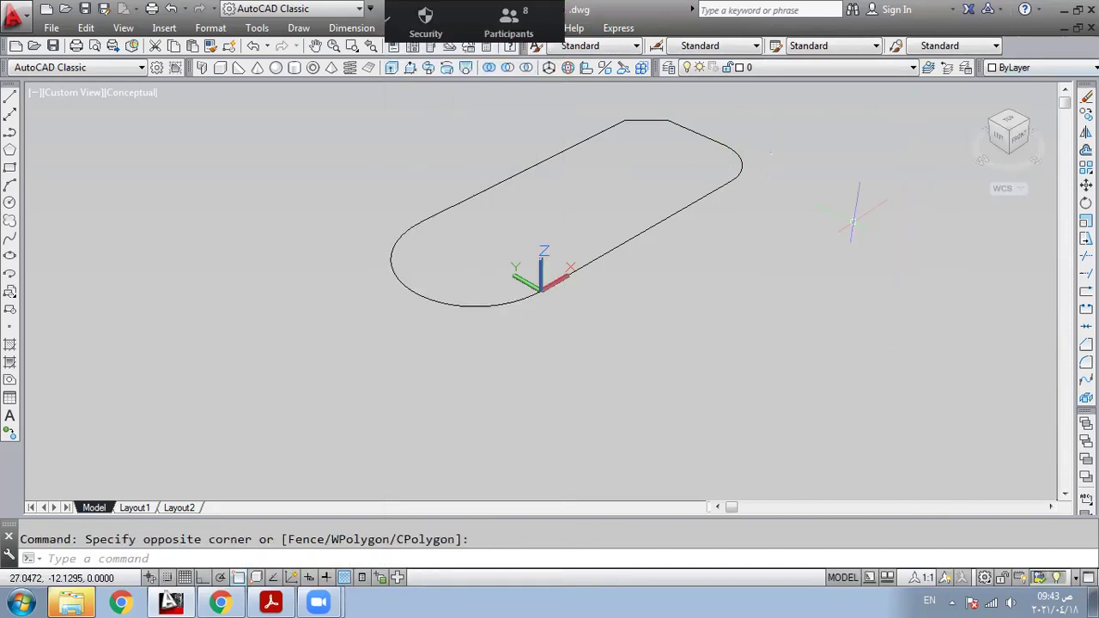
Erase the chamfered and filleted outline.
{"action": "left_click", "coordinate": [1086, 96]}
{"action": "left_click", "coordinate": [875, 115]}
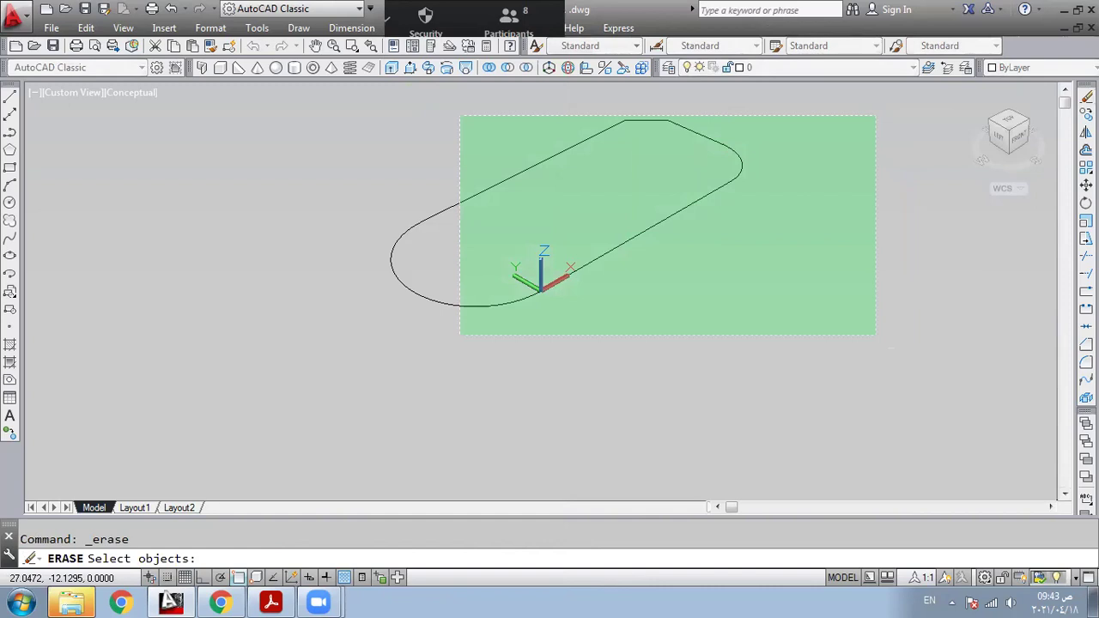
{"action": "left_click", "coordinate": [459, 335]}
{"action": "key", "text": "Return"}
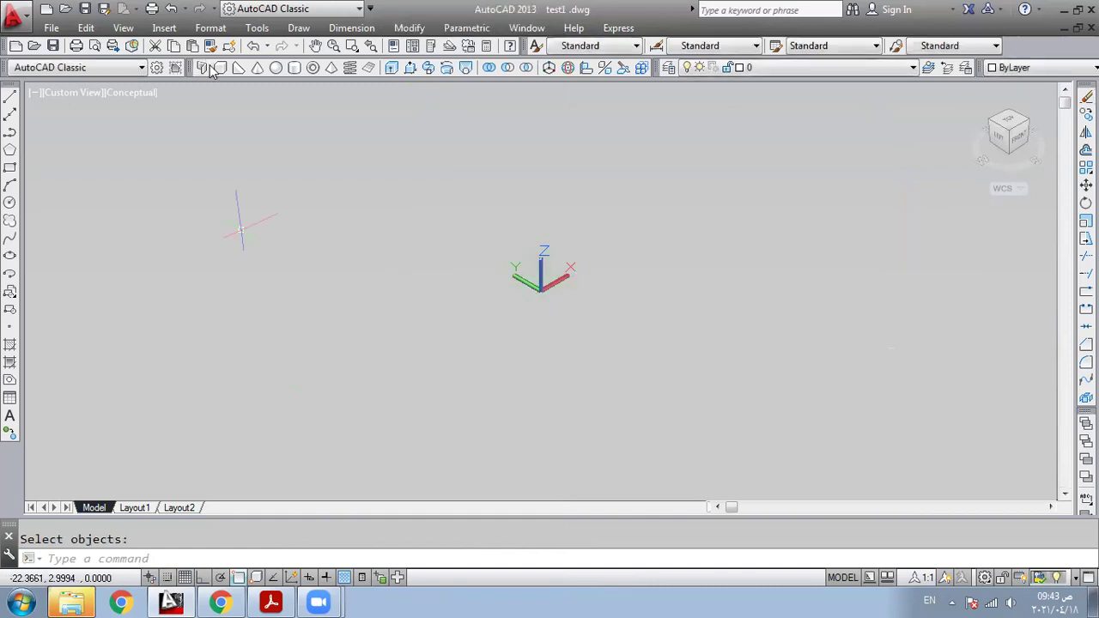
Rotate the UCS about the X axis so the XY plane stands vertical, and turn on the grid.
{"action": "left_click", "coordinate": [260, 31]}
{"action": "mouse_move", "coordinate": [346, 425]}
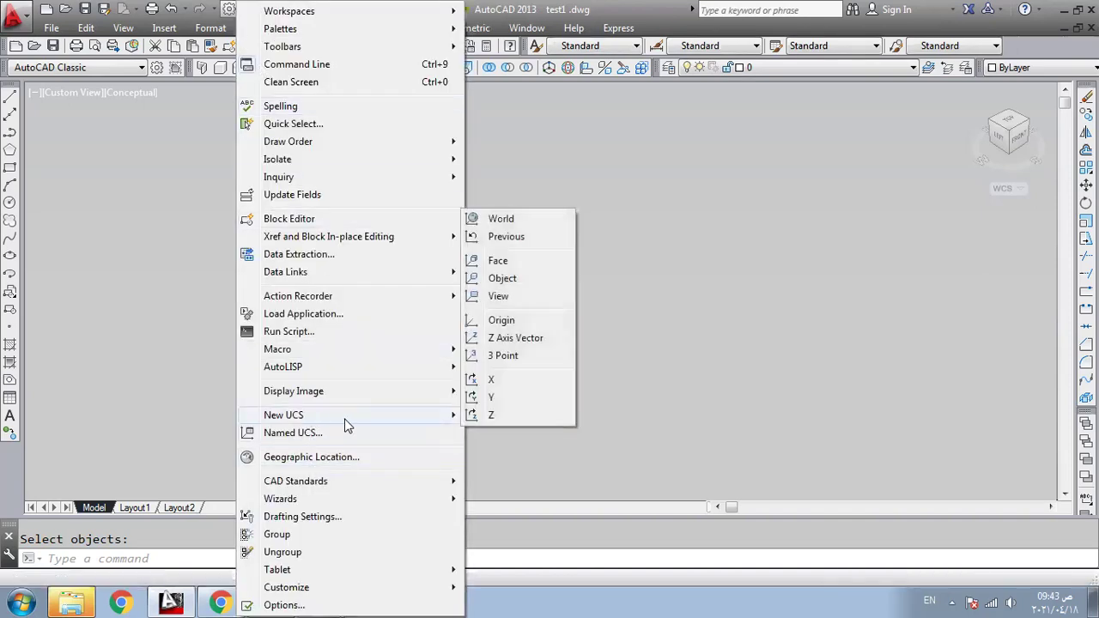
{"action": "left_click", "coordinate": [503, 380]}
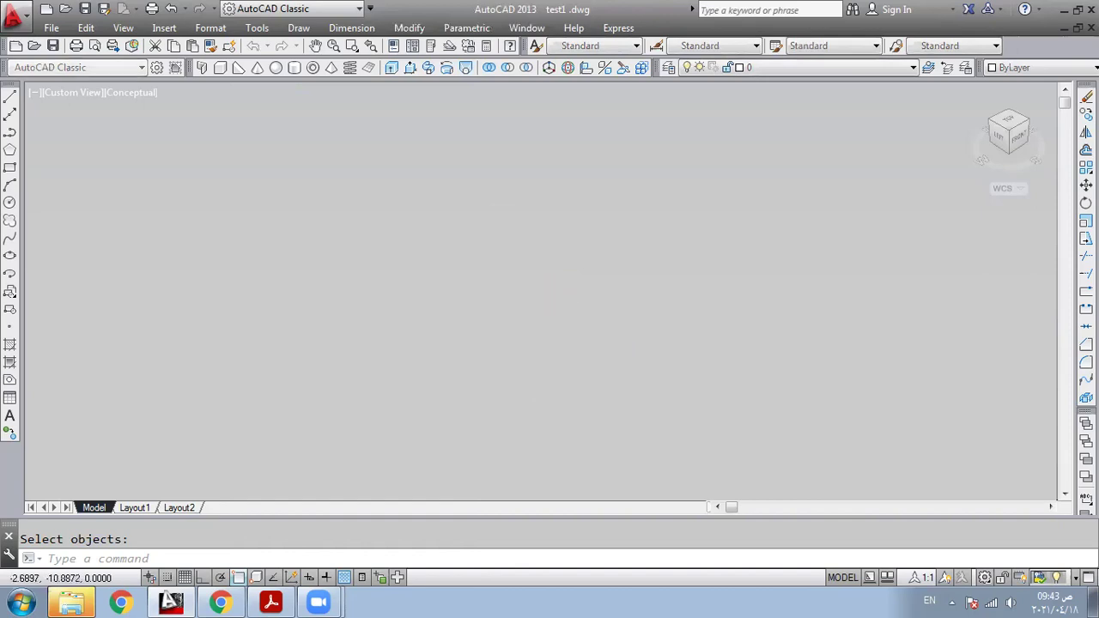
{"action": "left_click", "coordinate": [185, 577]}
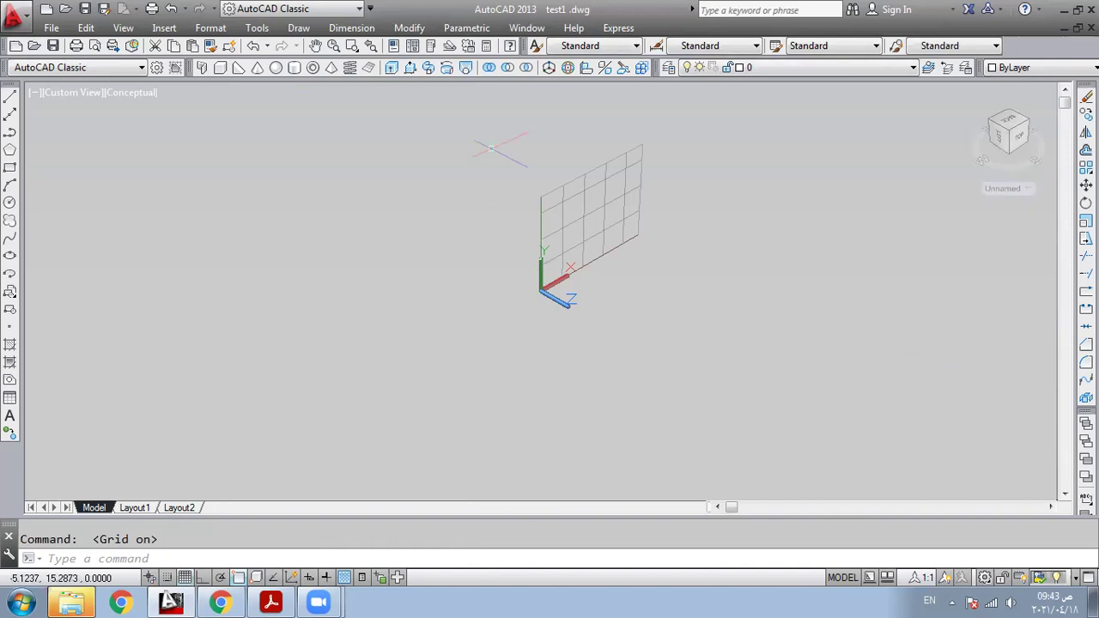
{"action": "left_click", "coordinate": [409, 28]}
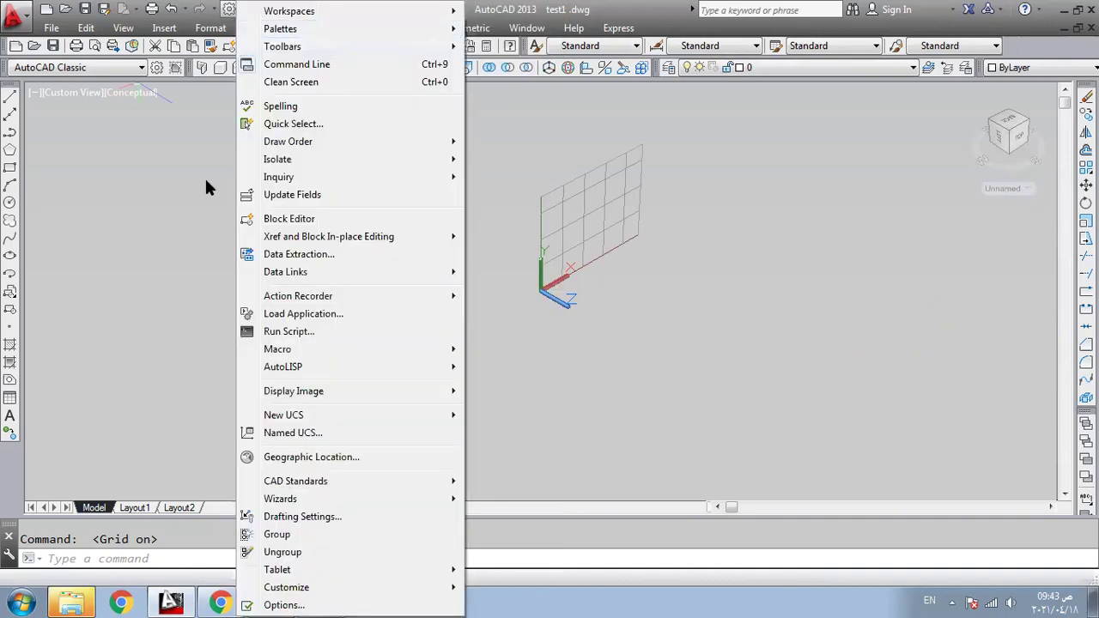
{"action": "left_click", "coordinate": [215, 185]}
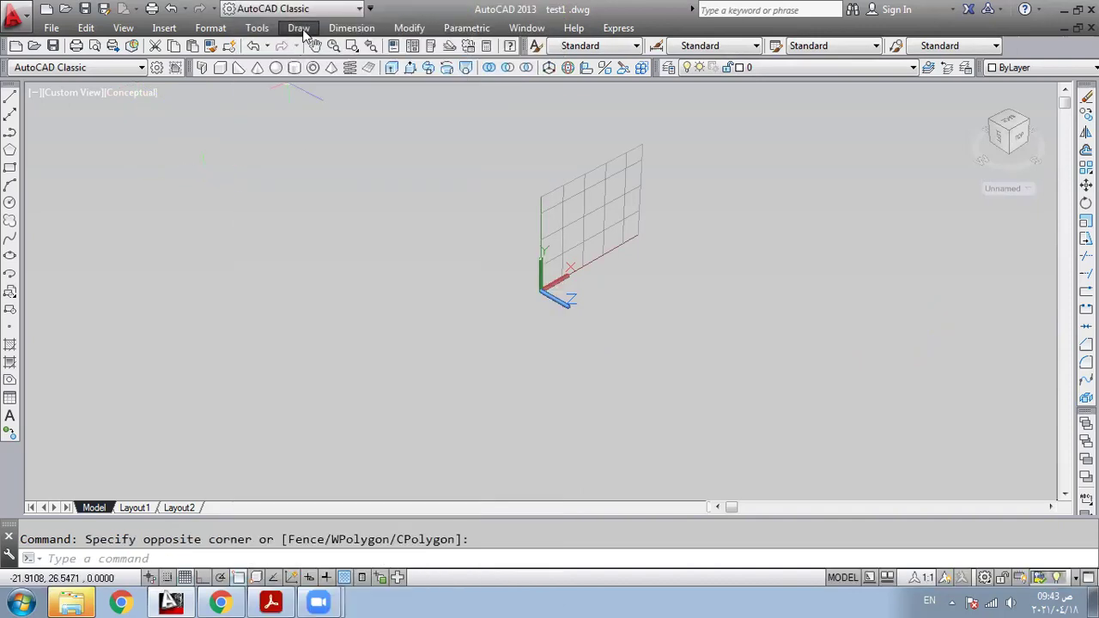
{"action": "left_click", "coordinate": [299, 27]}
{"action": "mouse_move", "coordinate": [351, 243]}
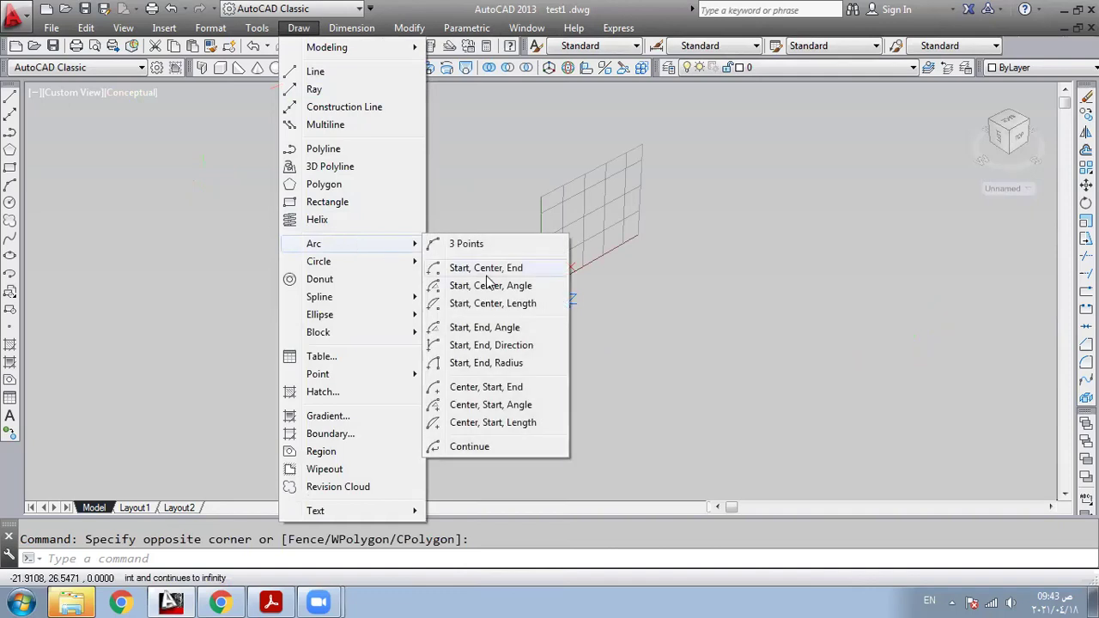
{"action": "left_click", "coordinate": [516, 364]}
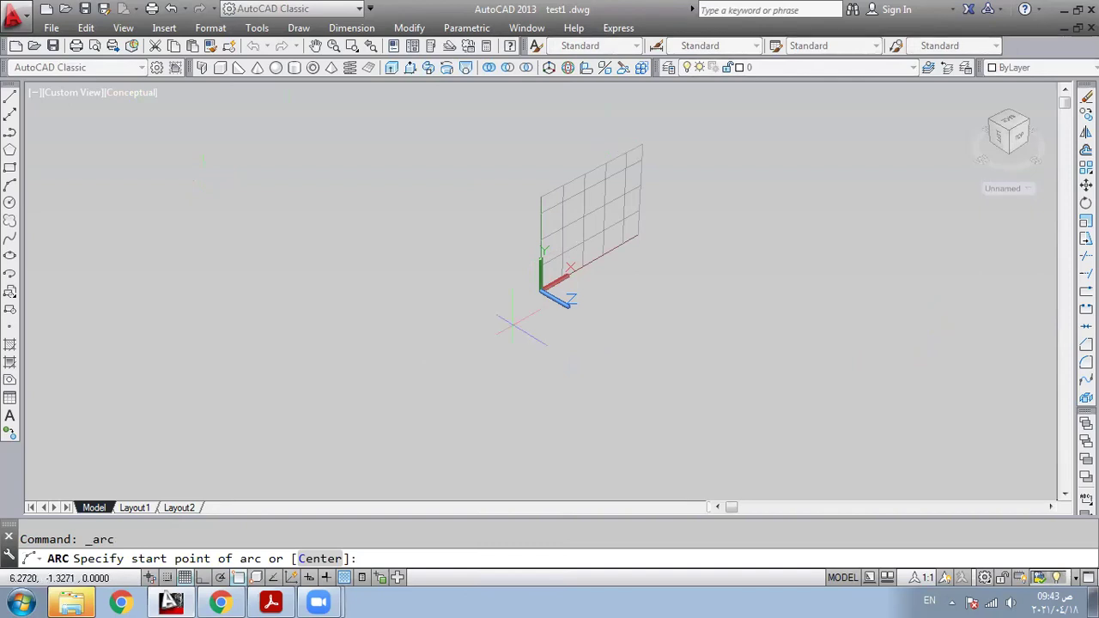
{"action": "type", "text": "0,0"}
{"action": "key", "text": "Return"}
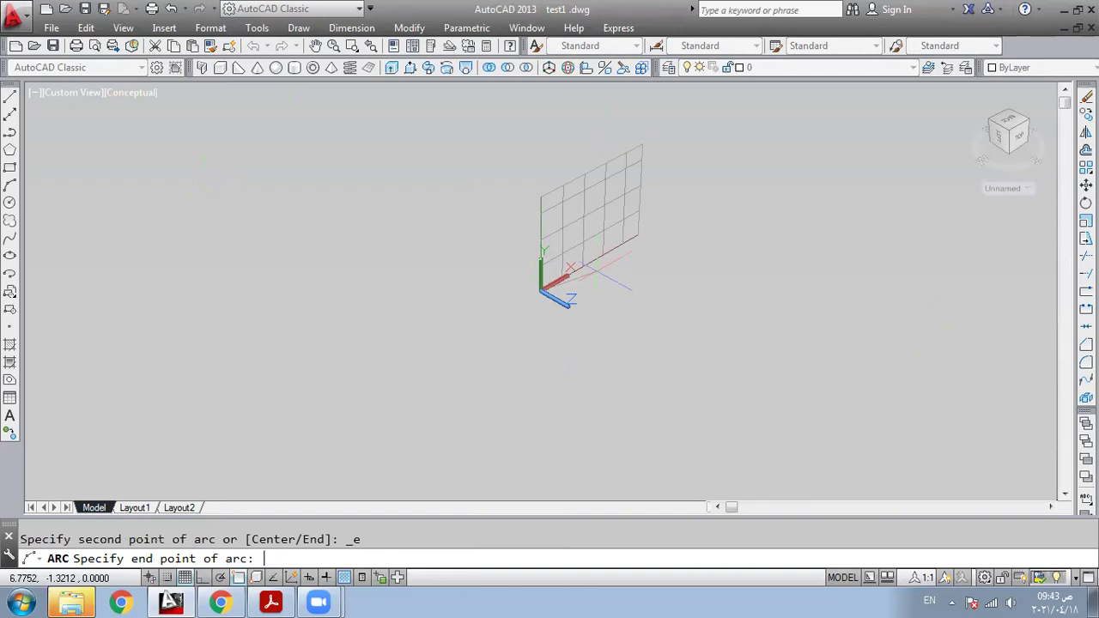
{"action": "type", "text": "20,0"}
{"action": "key", "text": "BackSpace"}
{"action": "type", "text": "20"}
{"action": "key", "text": "Return"}
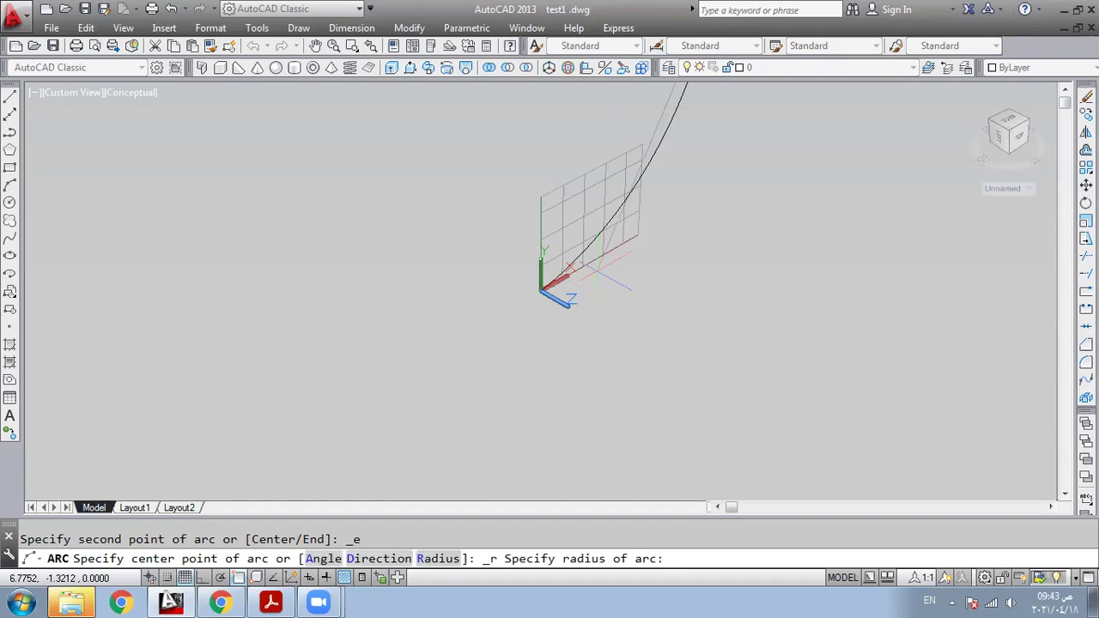
{"action": "type", "text": "1"}
{"action": "key", "text": "Escape"}
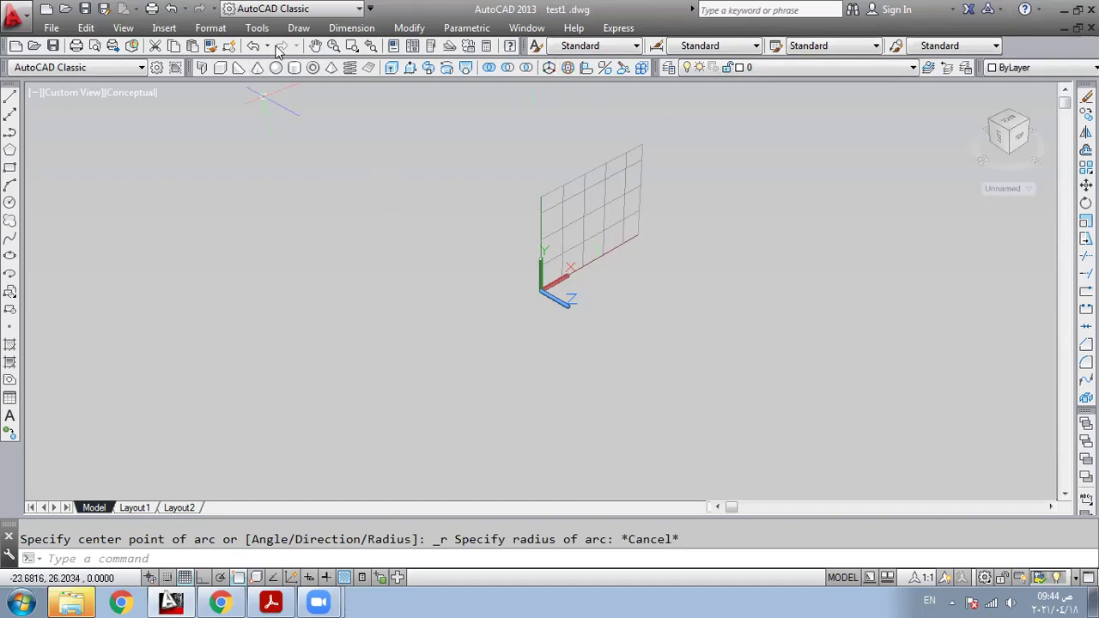
Draw a Start, End, Radius arc in the vertical plane from 20,20 to 0,0 with a radius of 15.
{"action": "left_click", "coordinate": [297, 29]}
{"action": "mouse_move", "coordinate": [335, 244]}
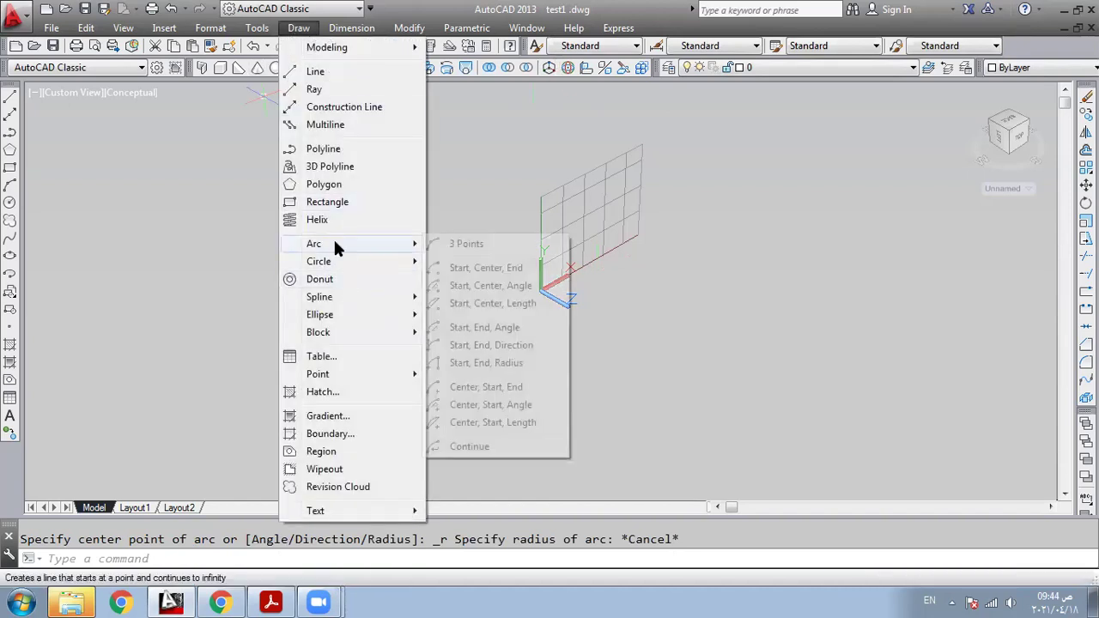
{"action": "left_click", "coordinate": [489, 362]}
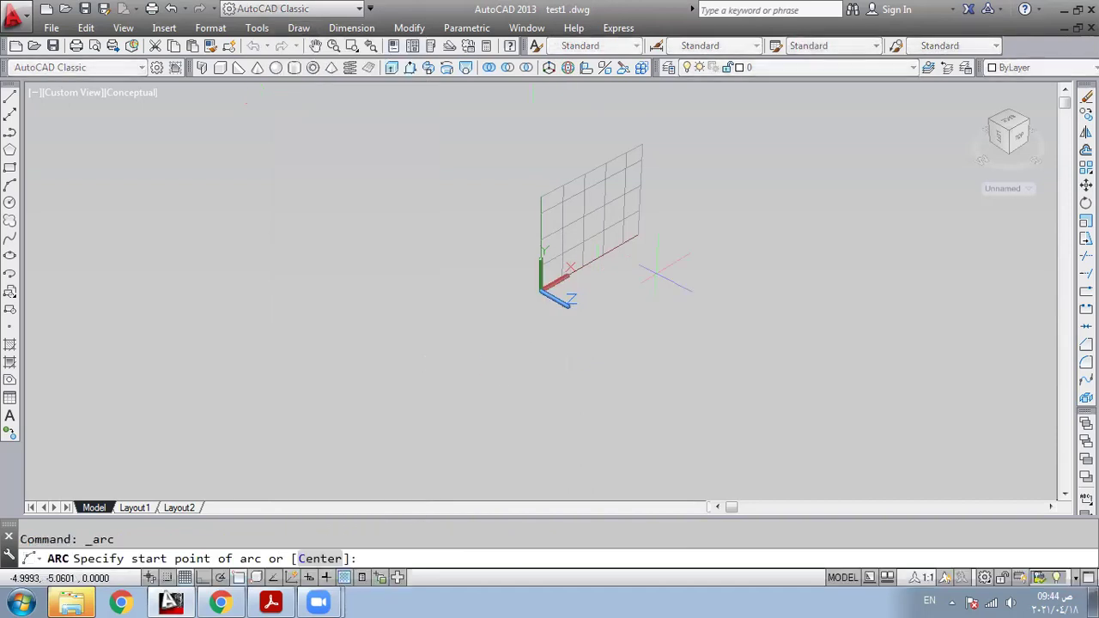
{"action": "type", "text": "20"}
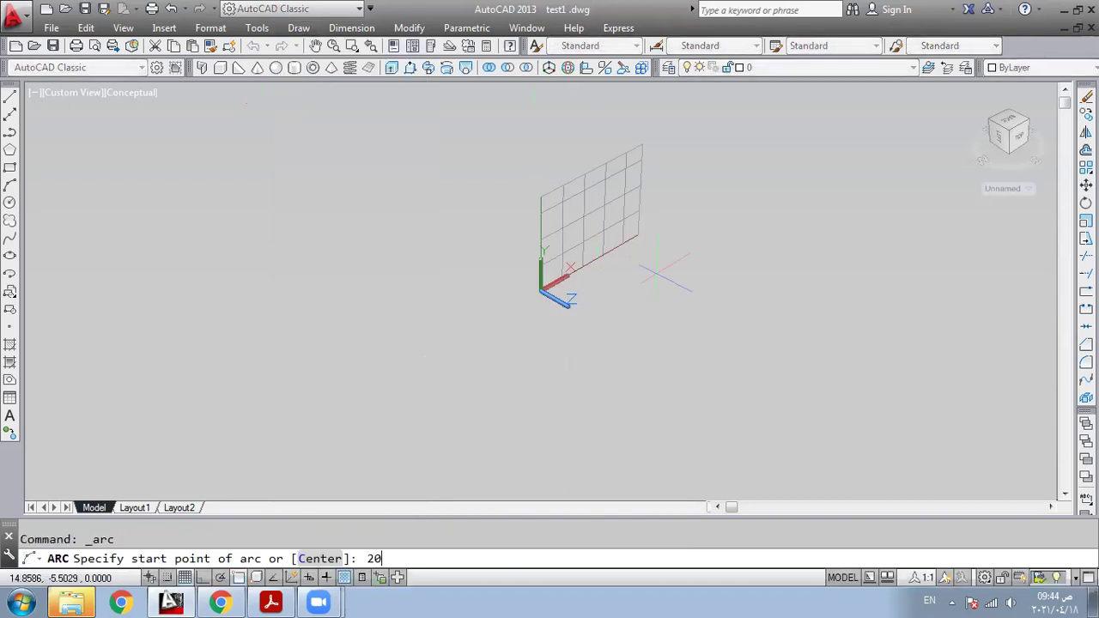
{"action": "type", "text": ",20"}
{"action": "key", "text": "Return"}
{"action": "type", "text": "0,0"}
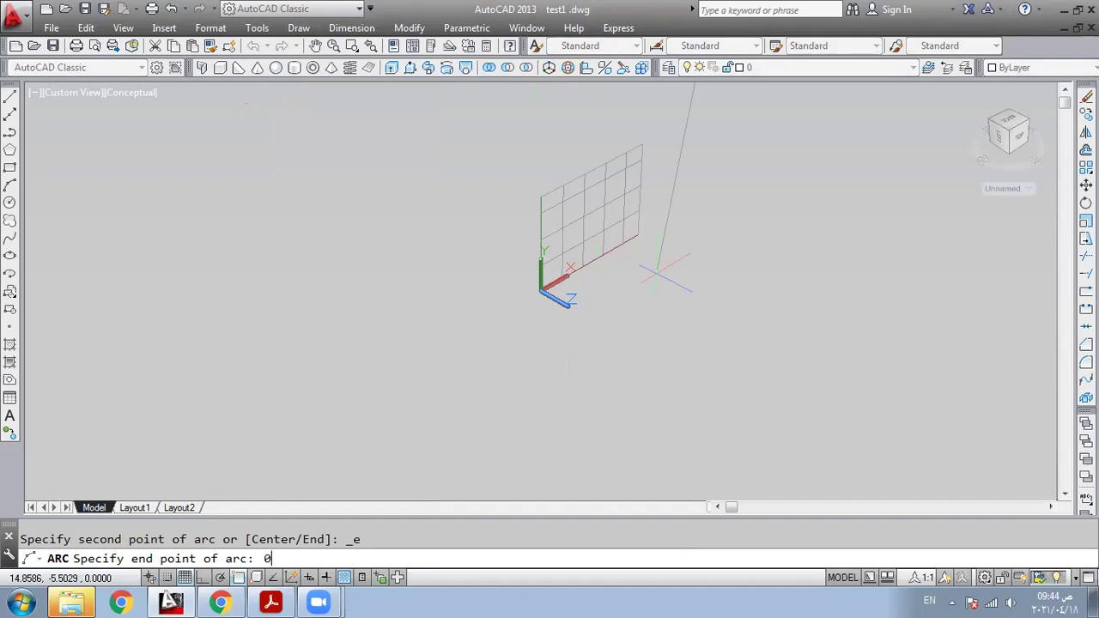
{"action": "key", "text": "Return"}
{"action": "type", "text": "15"}
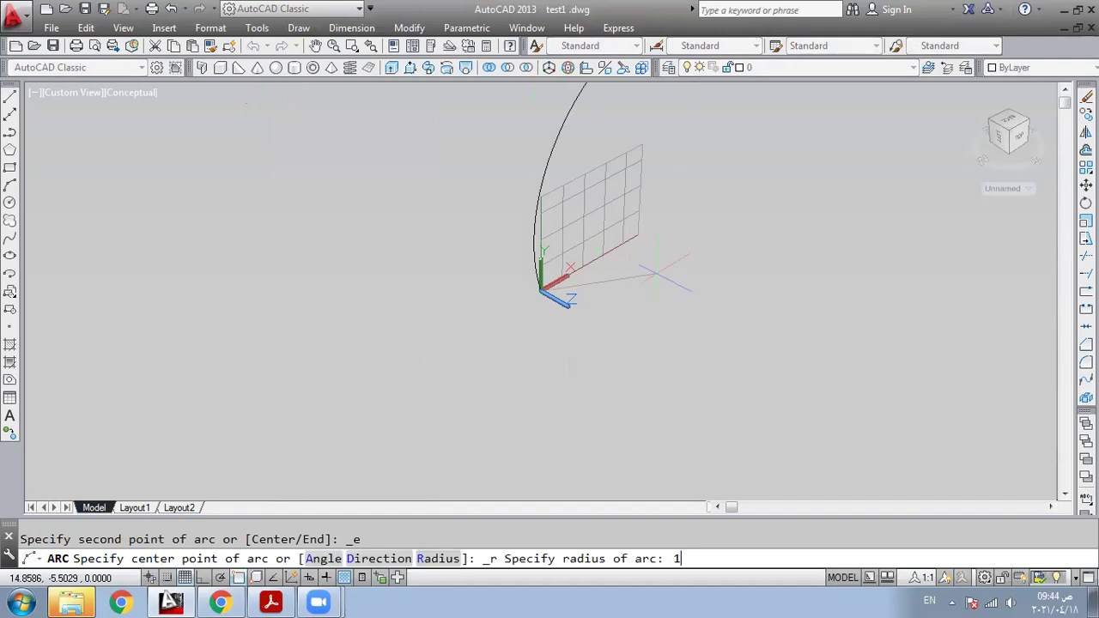
{"action": "key", "text": "Return"}
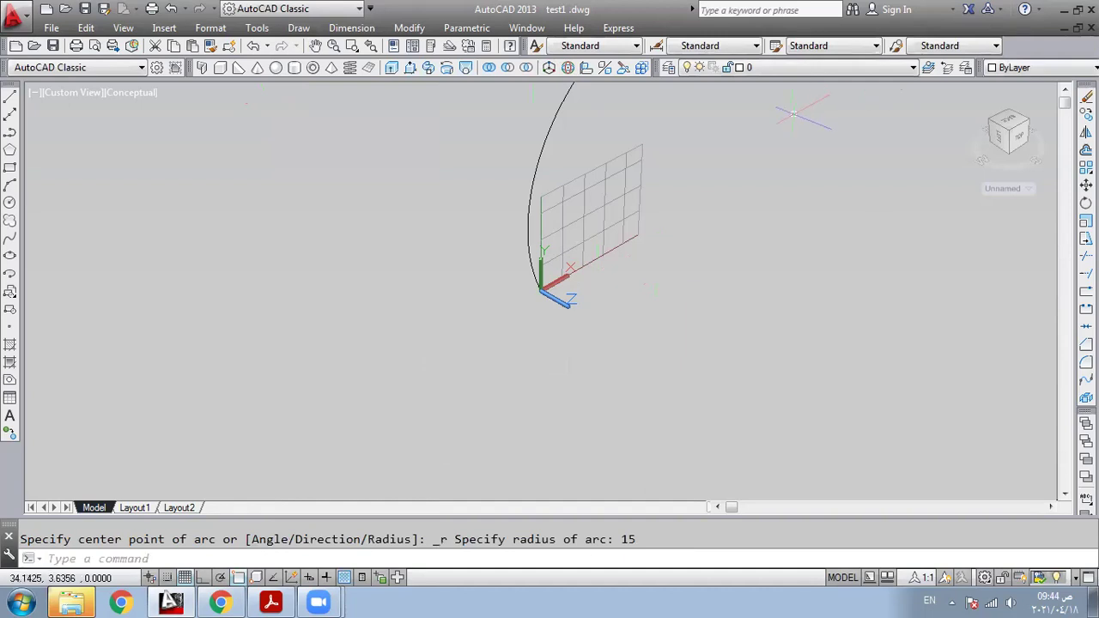
{"action": "middle_click_drag", "start_coordinate": [807, 125], "coordinate": [788, 110], "text": "shift"}
{"action": "middle_click_drag", "start_coordinate": [996, 421], "coordinate": [952, 401], "text": "shift"}
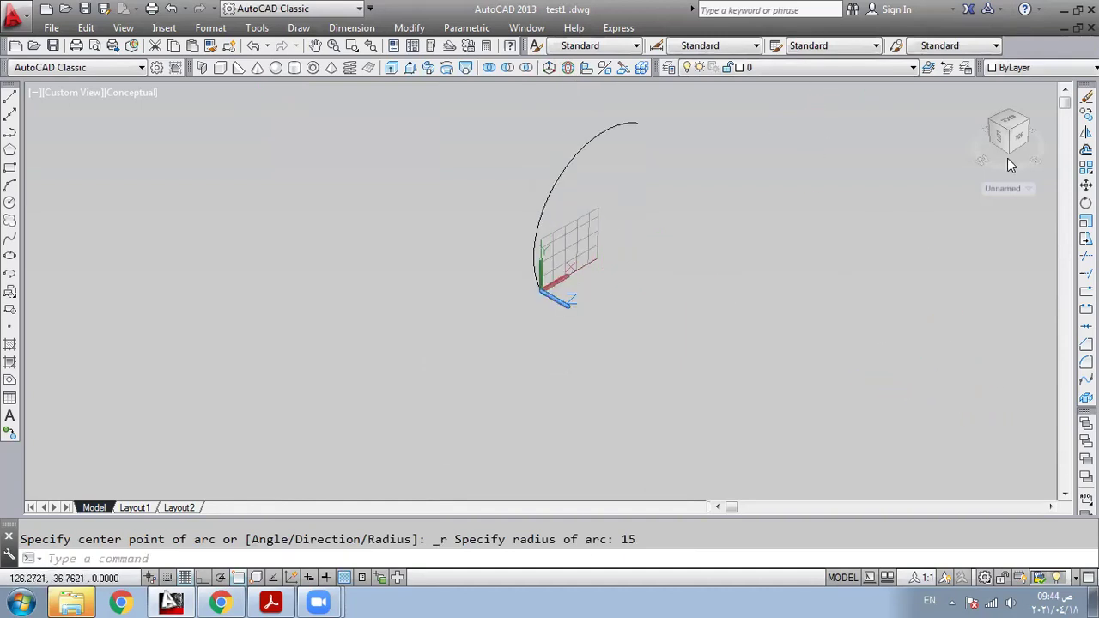
Restore the World coordinate system and orbit the model to view the arc nearly from the front.
{"action": "left_click", "coordinate": [1026, 192]}
{"action": "left_click", "coordinate": [998, 205]}
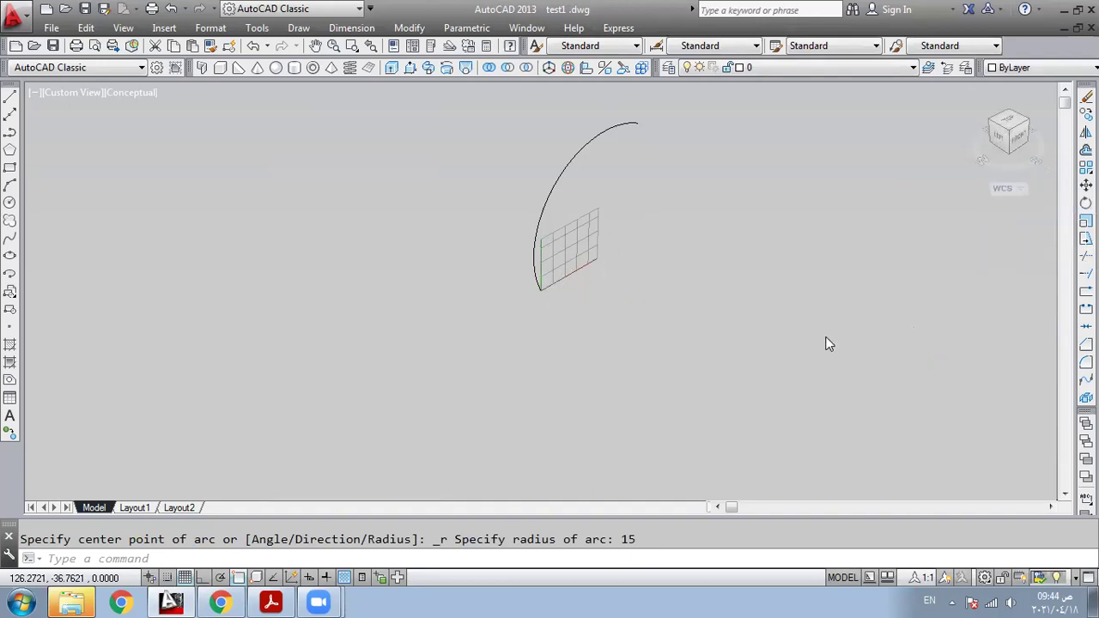
{"action": "left_click", "coordinate": [99, 29]}
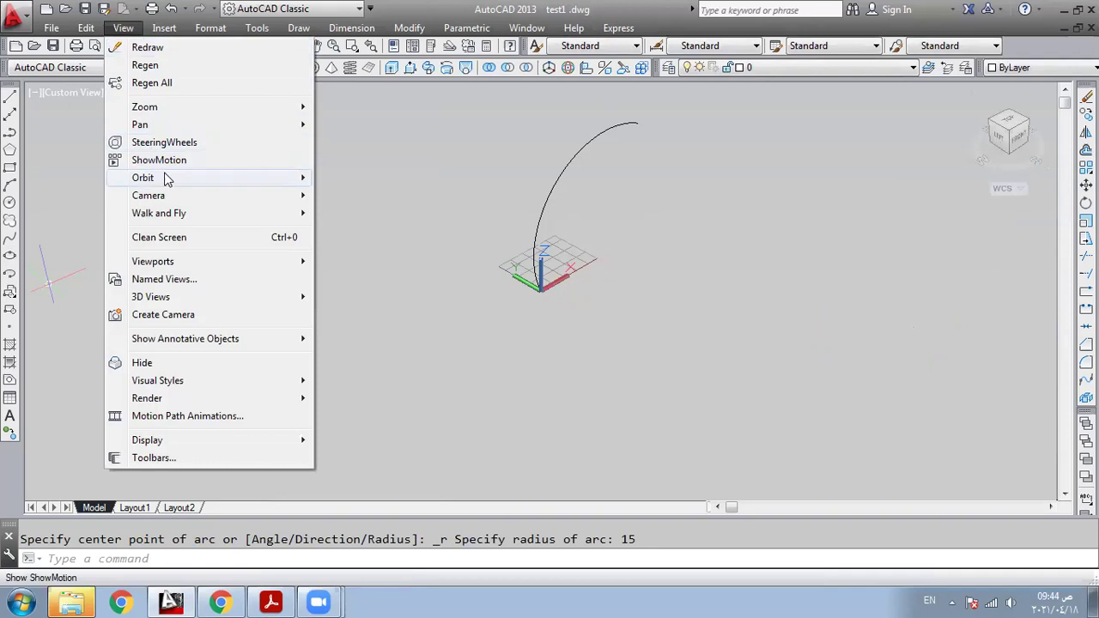
{"action": "left_click", "coordinate": [319, 177]}
{"action": "left_click_drag", "start_coordinate": [361, 287], "coordinate": [536, 277]}
{"action": "left_click_drag", "start_coordinate": [596, 309], "coordinate": [567, 203]}
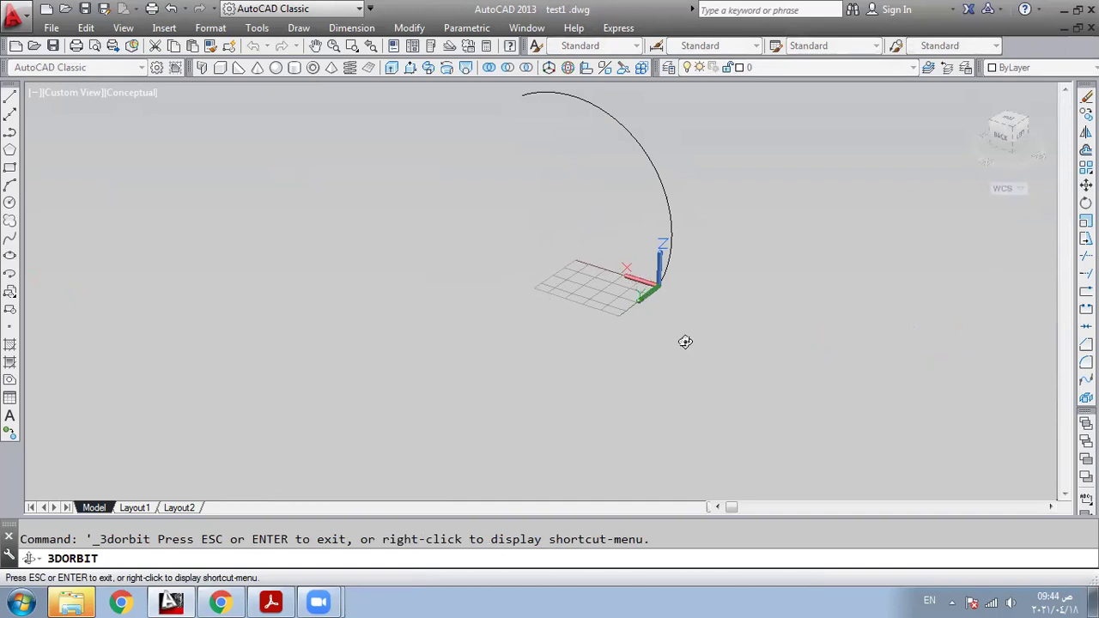
{"action": "left_click_drag", "start_coordinate": [722, 335], "coordinate": [456, 319]}
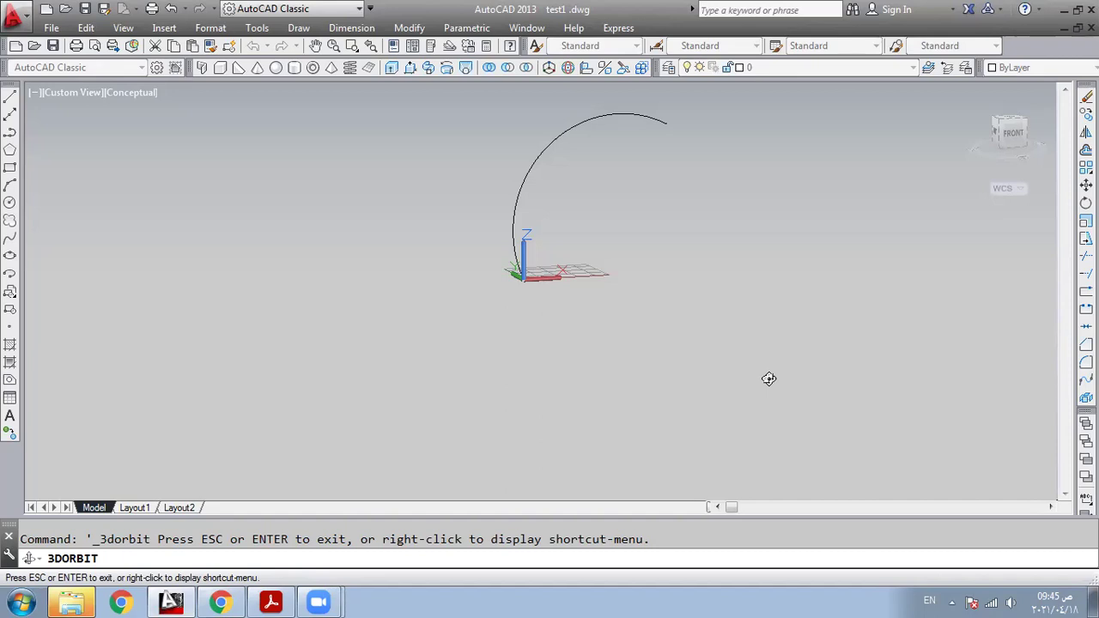
{"action": "right_click", "coordinate": [566, 206]}
{"action": "left_click", "coordinate": [594, 215]}
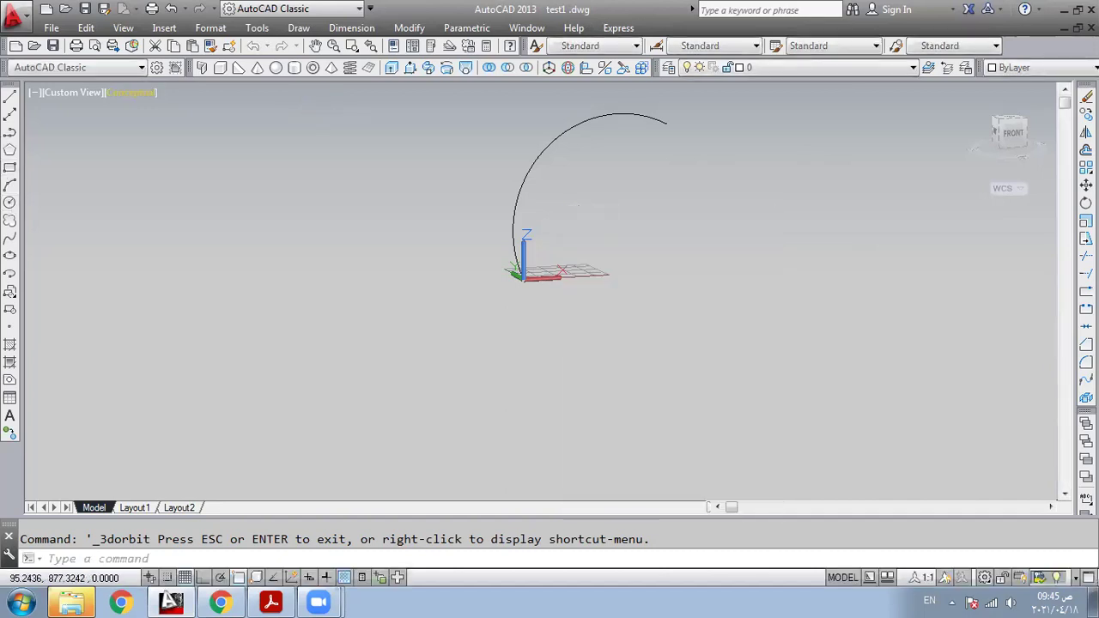
Draw a small circle centred on the arc's start at the origin, in the horizontal World XY plane.
{"action": "left_click", "coordinate": [9, 201]}
{"action": "left_click", "coordinate": [524, 276]}
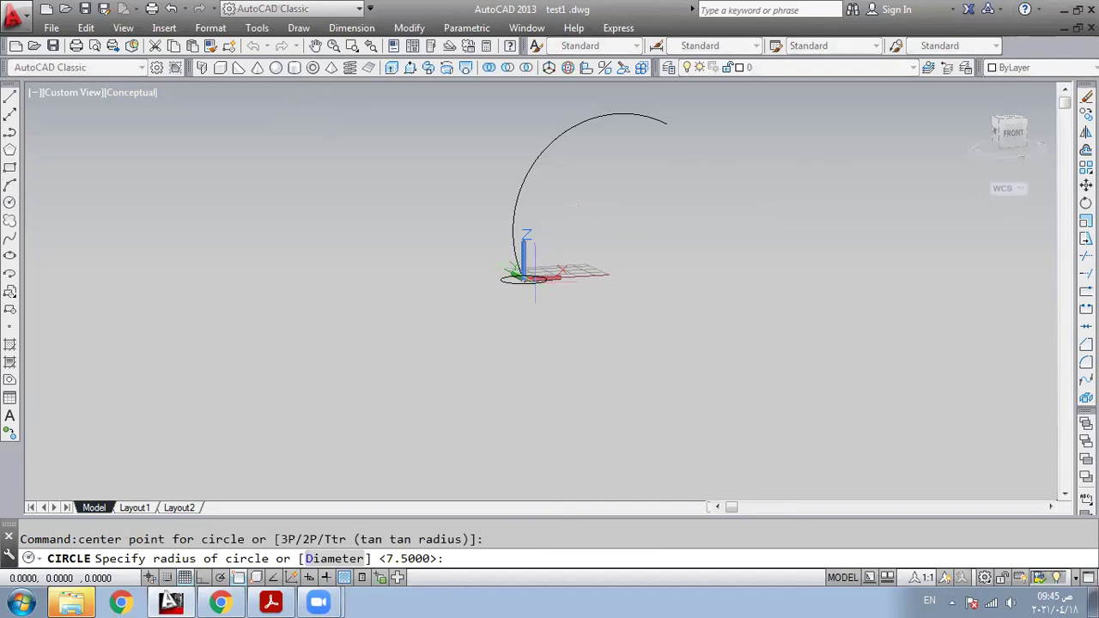
{"action": "left_click", "coordinate": [621, 324]}
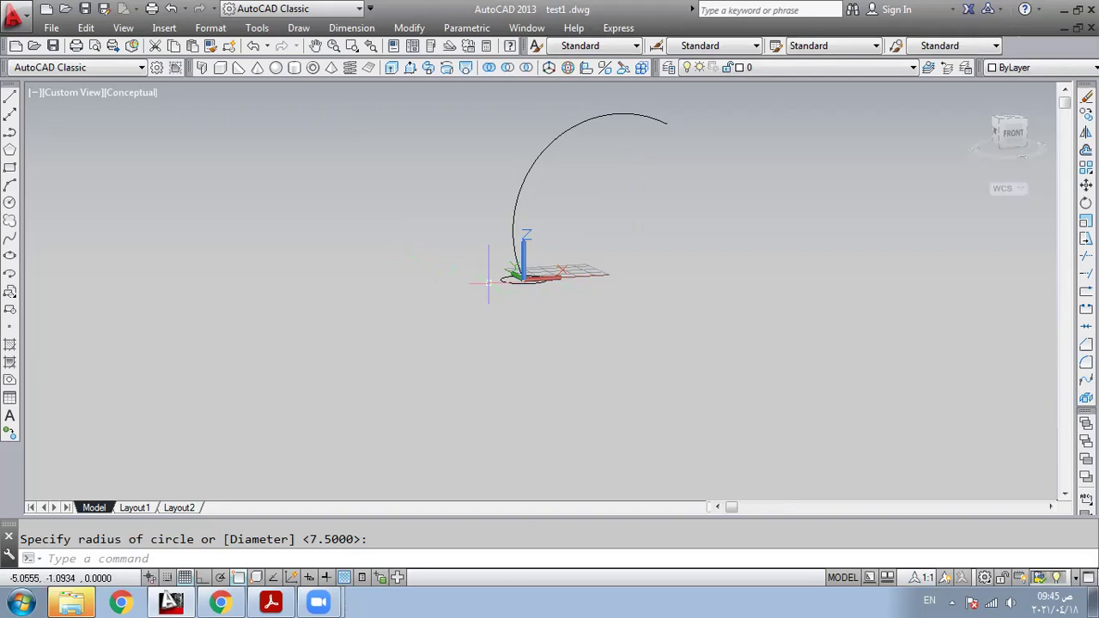
{"action": "left_click", "coordinate": [299, 28]}
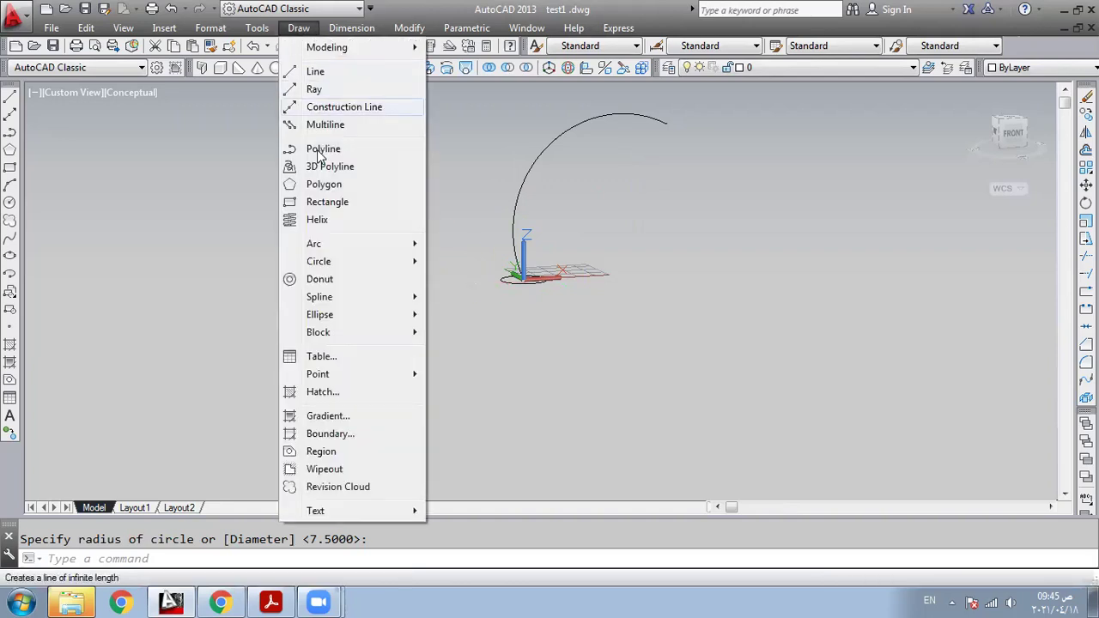
{"action": "mouse_move", "coordinate": [356, 50]}
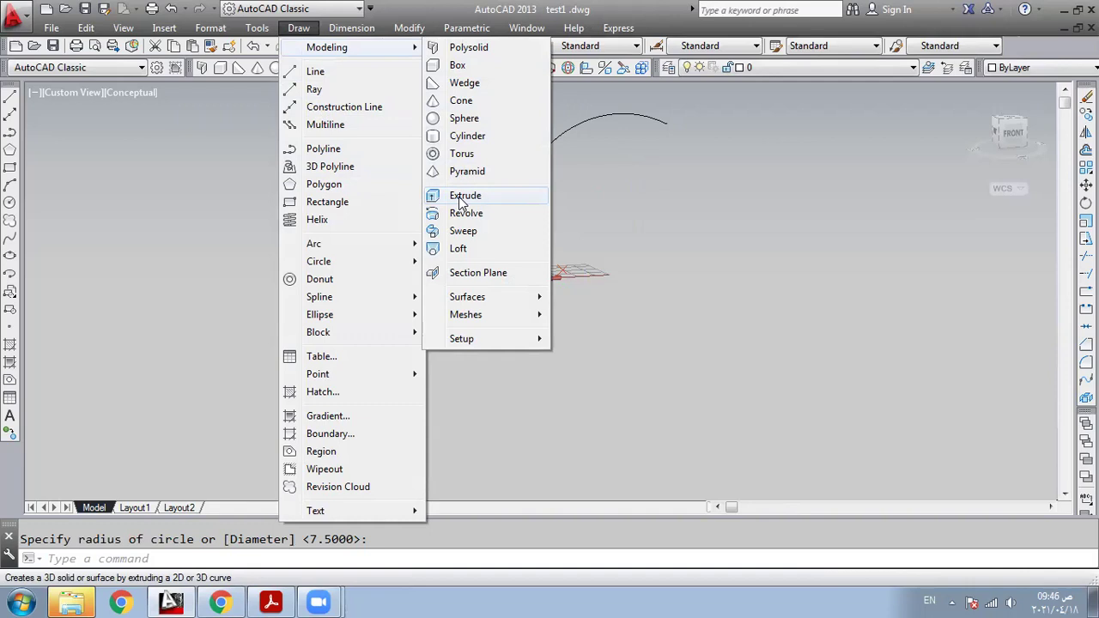
{"action": "key", "text": "Escape"}
{"action": "key", "text": "Escape"}
Erase both the vertical arc and the circle at the origin.
{"action": "left_click", "coordinate": [635, 150]}
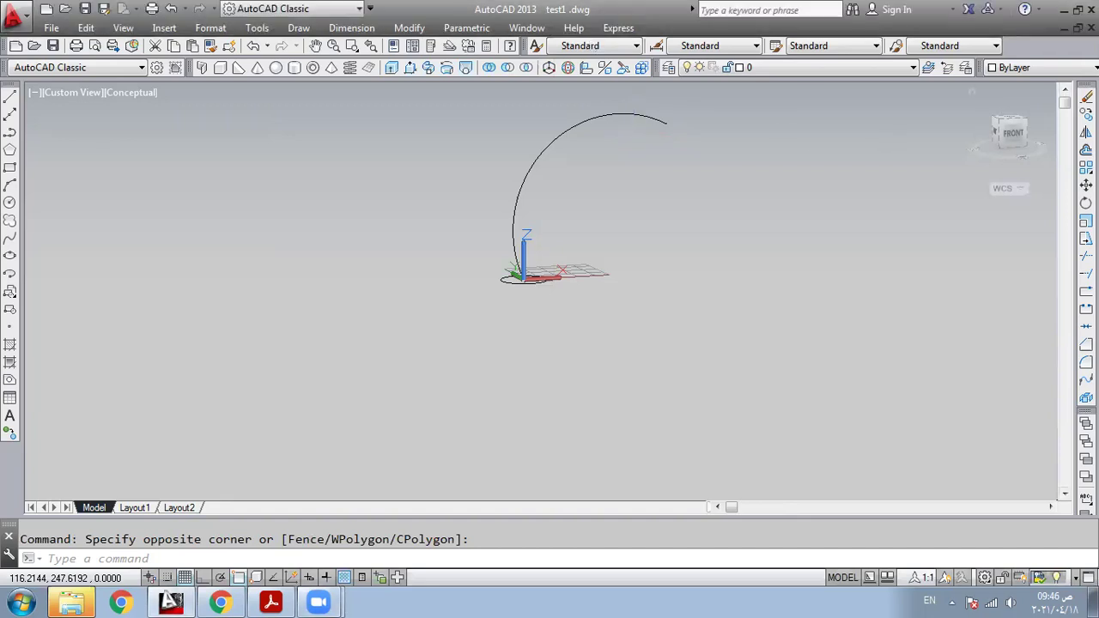
{"action": "left_click", "coordinate": [781, 104]}
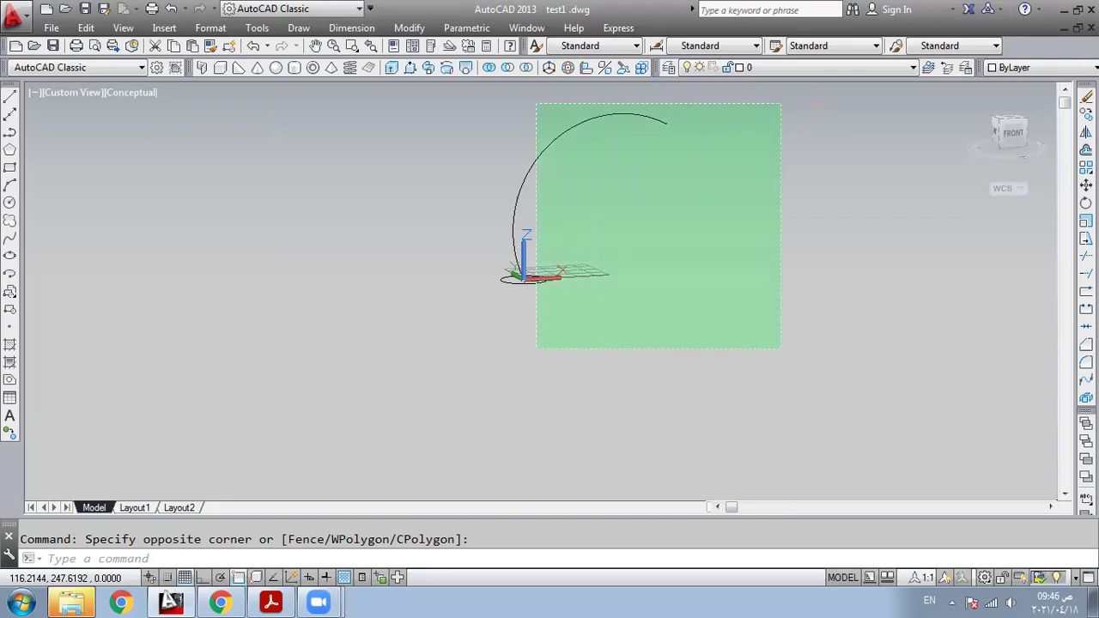
{"action": "left_click", "coordinate": [490, 360]}
{"action": "key", "text": "Delete"}
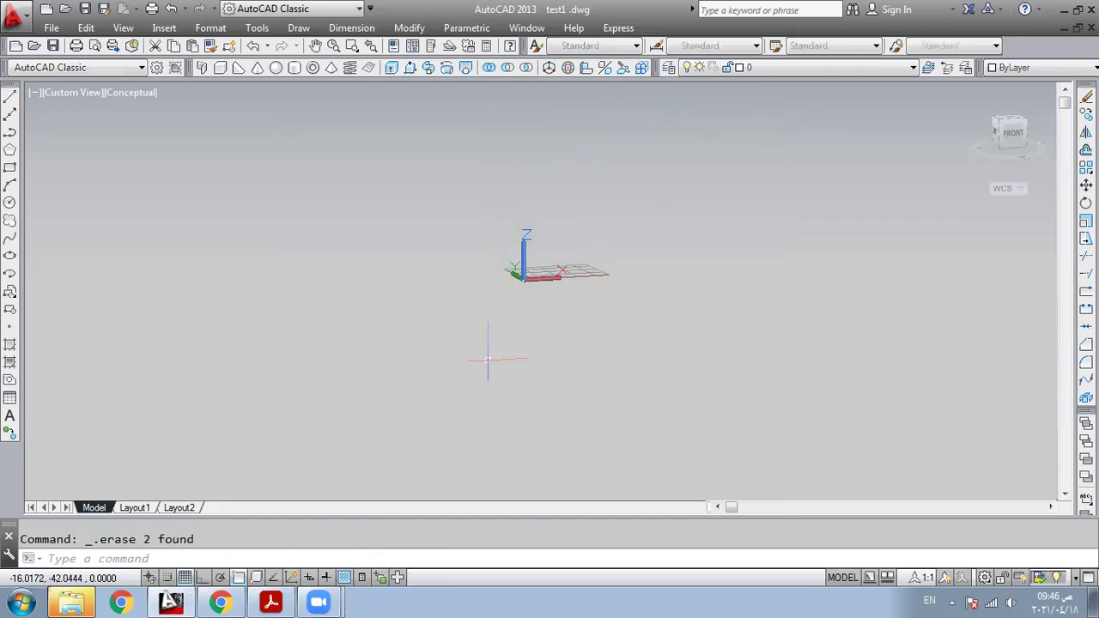